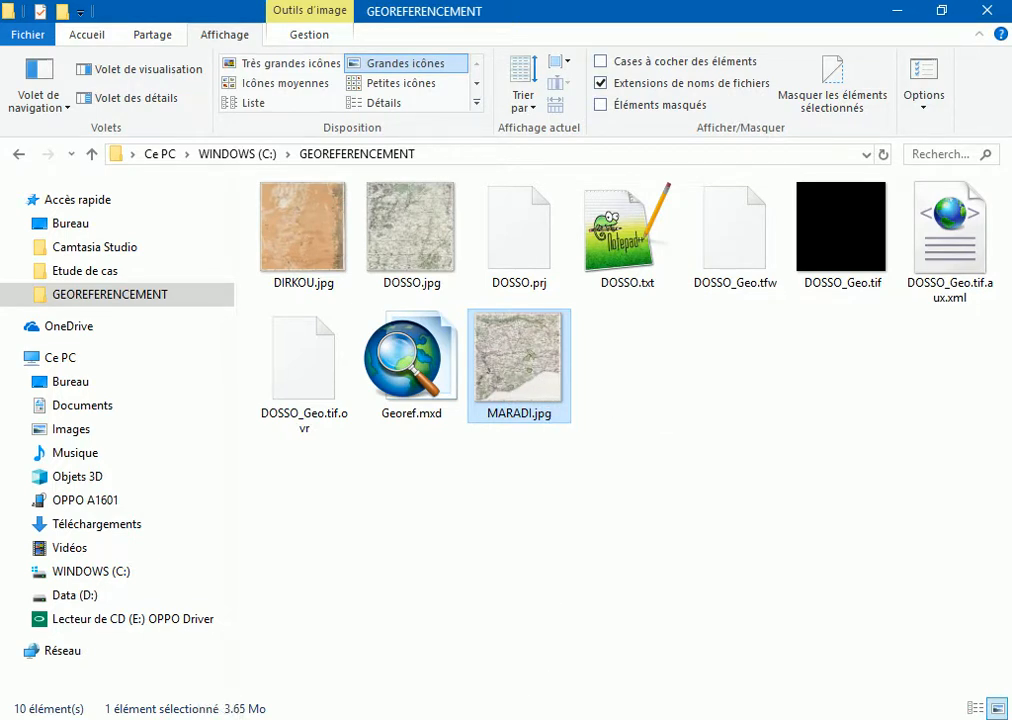
Step: Switch to ArcMap and save the empty map document as Georef_Maradi.mxd in the GEOREFERENCEMENT folder on drive C
click(506, 718)
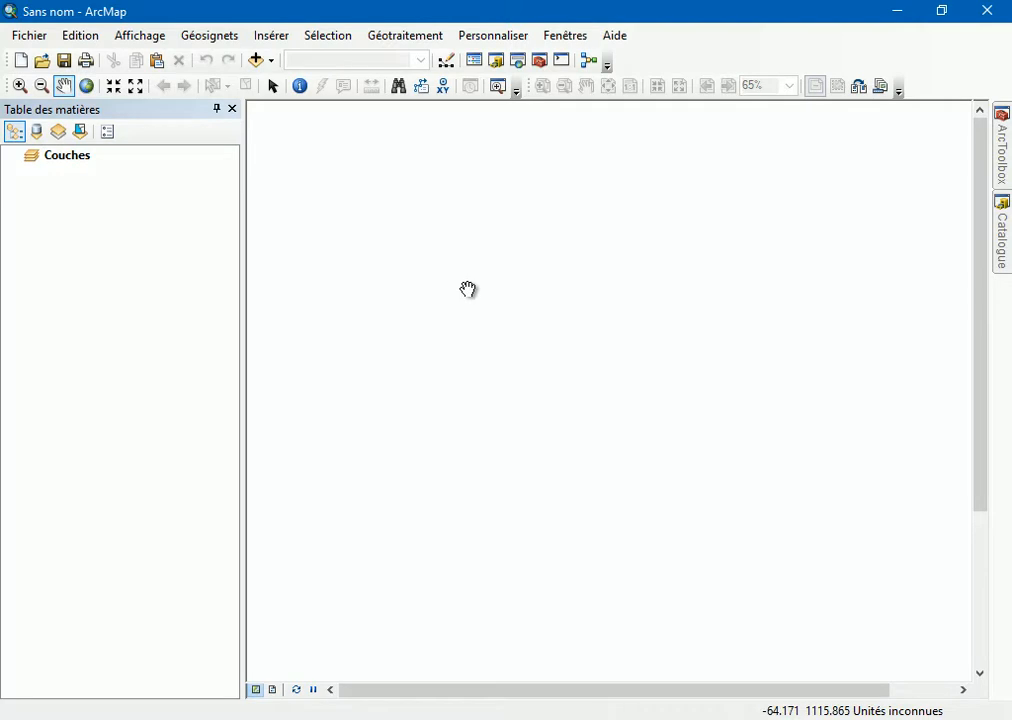
click(63, 62)
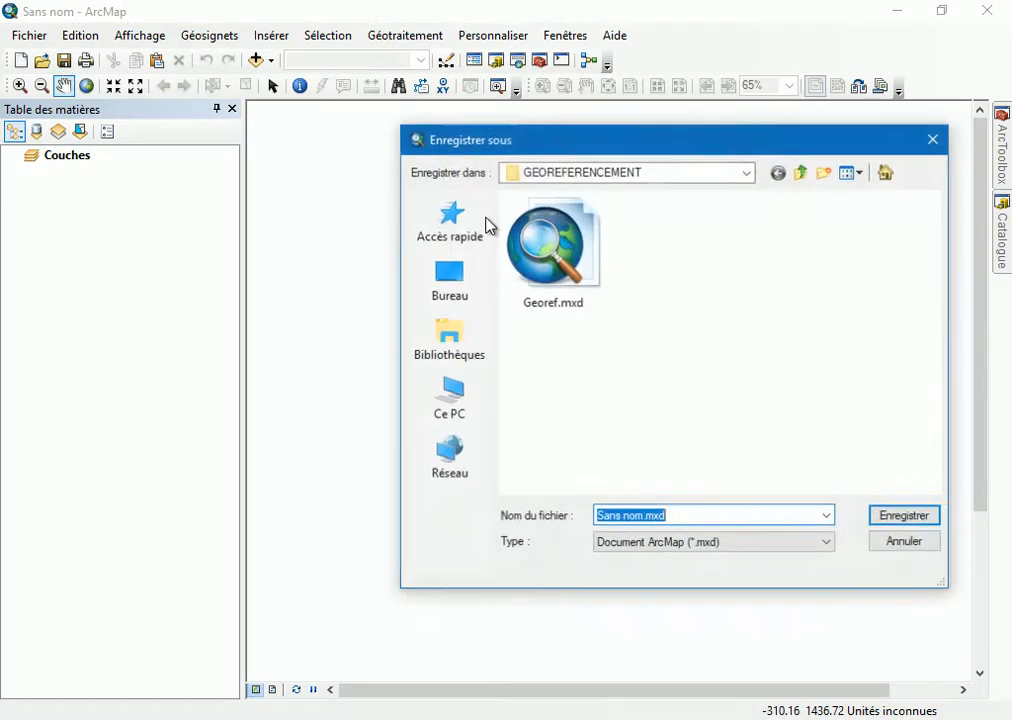
click(803, 175)
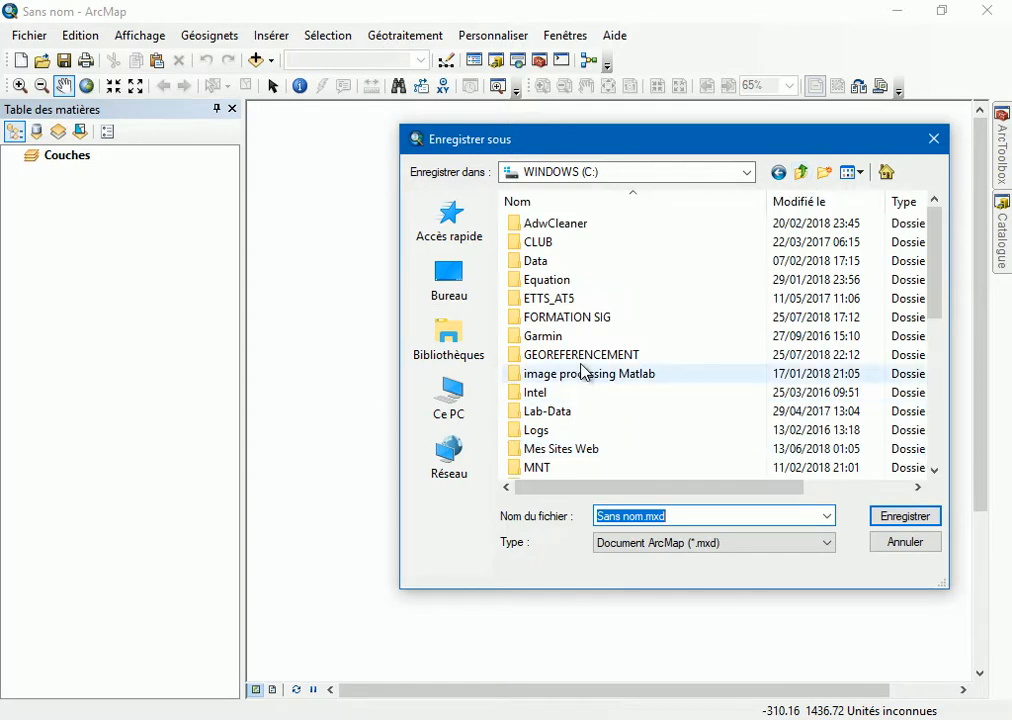
double_click(563, 357)
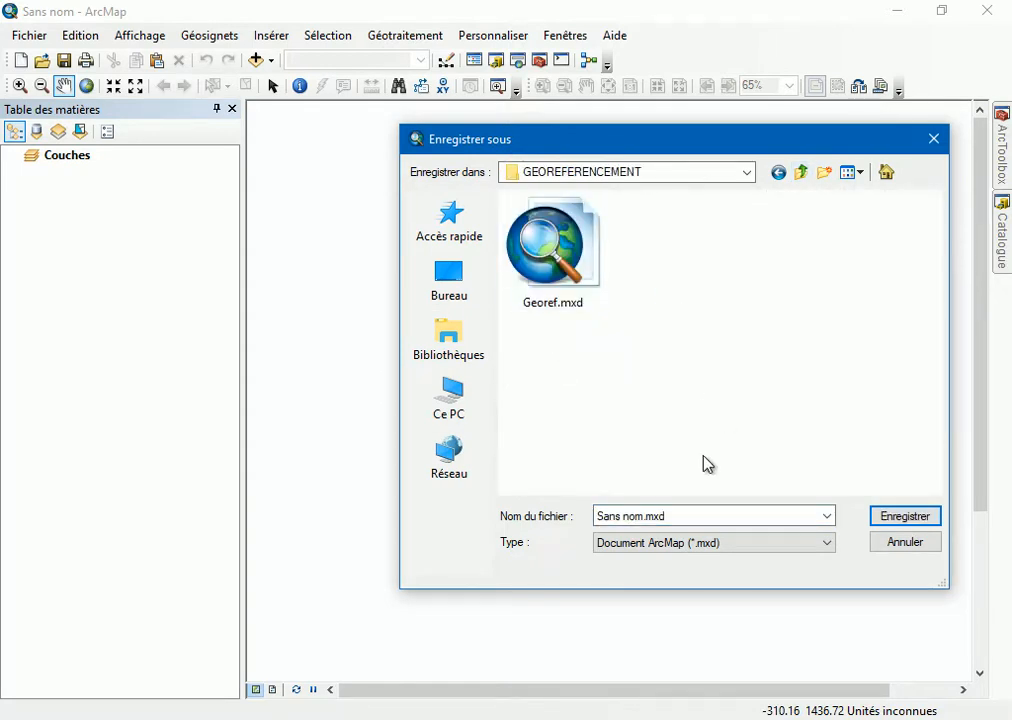
click(643, 514)
click(643, 514)
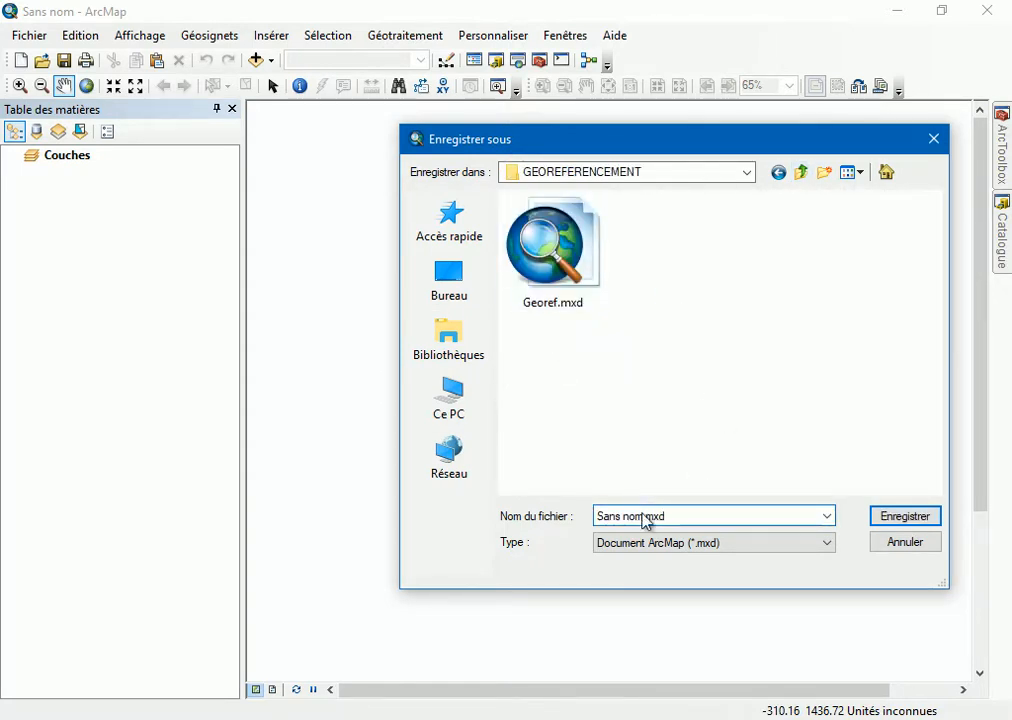
click(547, 215)
click(631, 518)
click(631, 519)
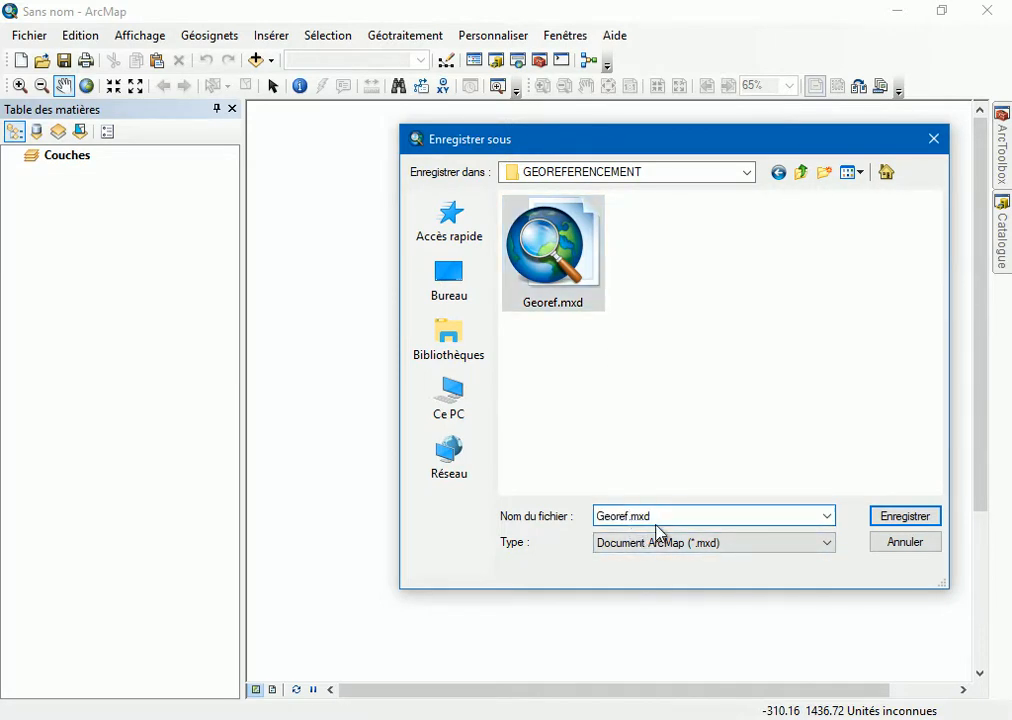
text(_Maradi)
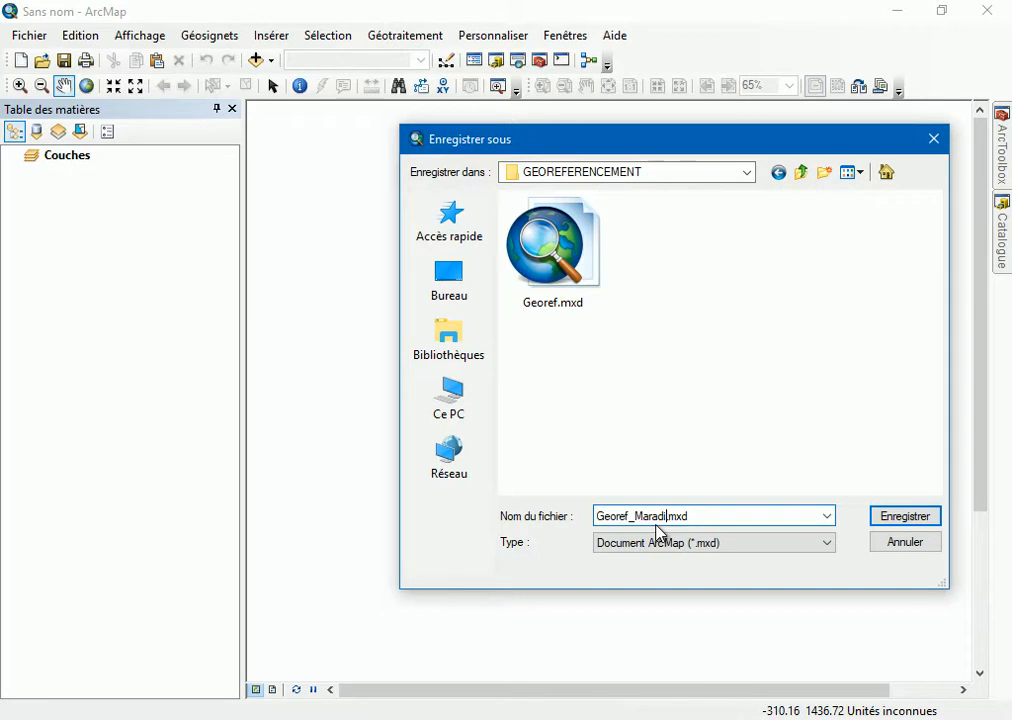
click(903, 516)
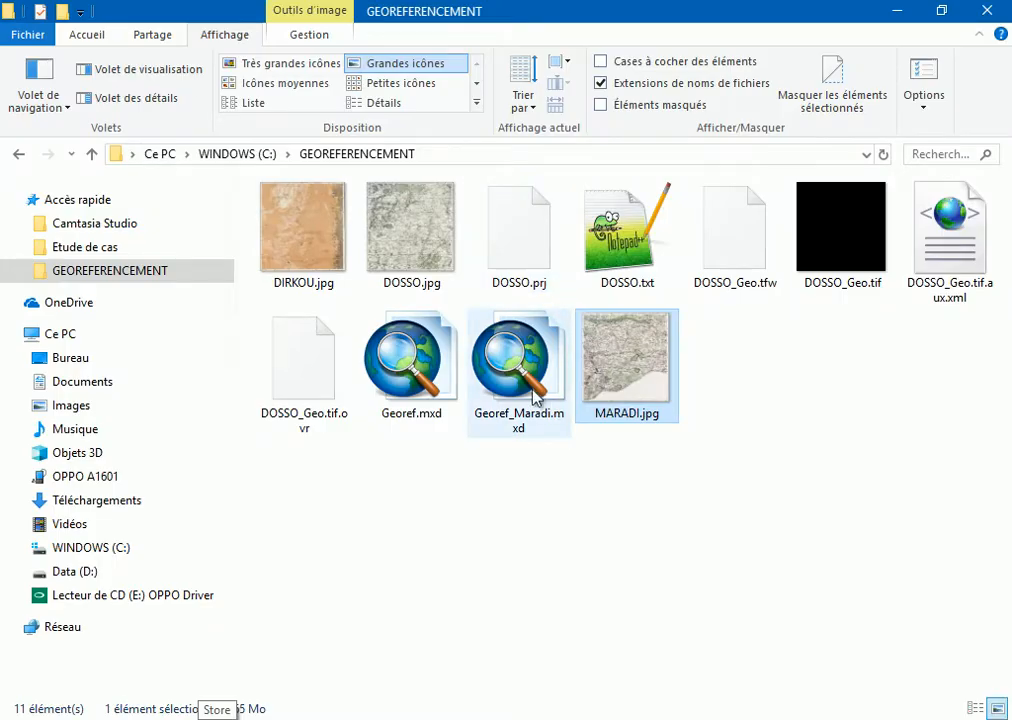
click(548, 415)
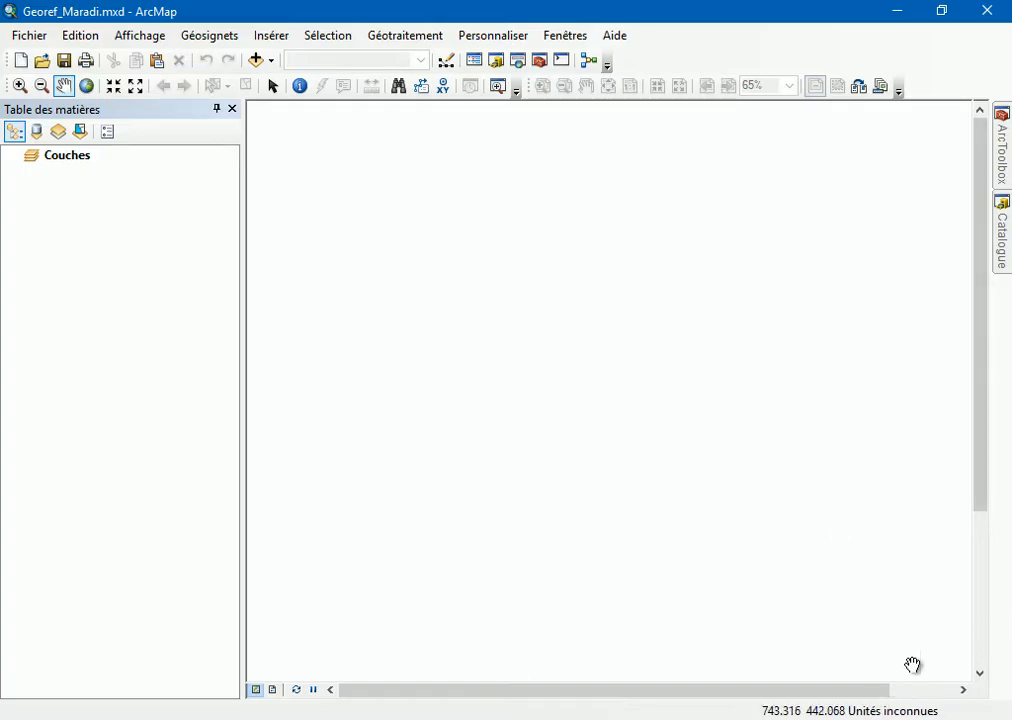
Step: Set the Couches data frame's coordinate system to Agadez, from the African geographic coordinate systems
drag(243, 217, 215, 217)
click(68, 158)
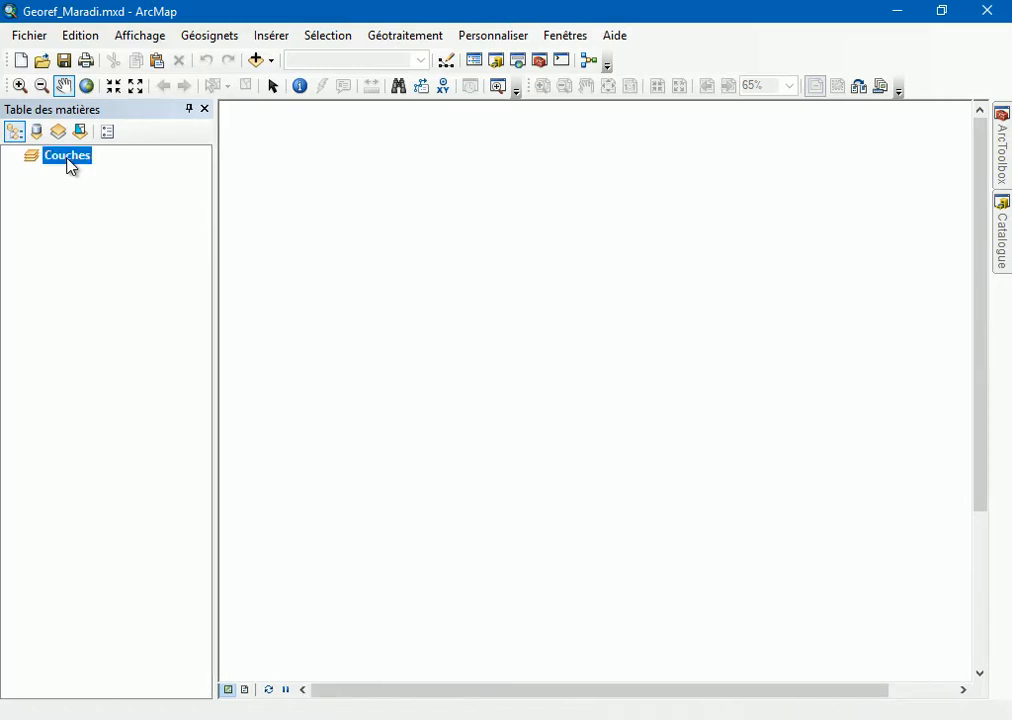
double_click(67, 158)
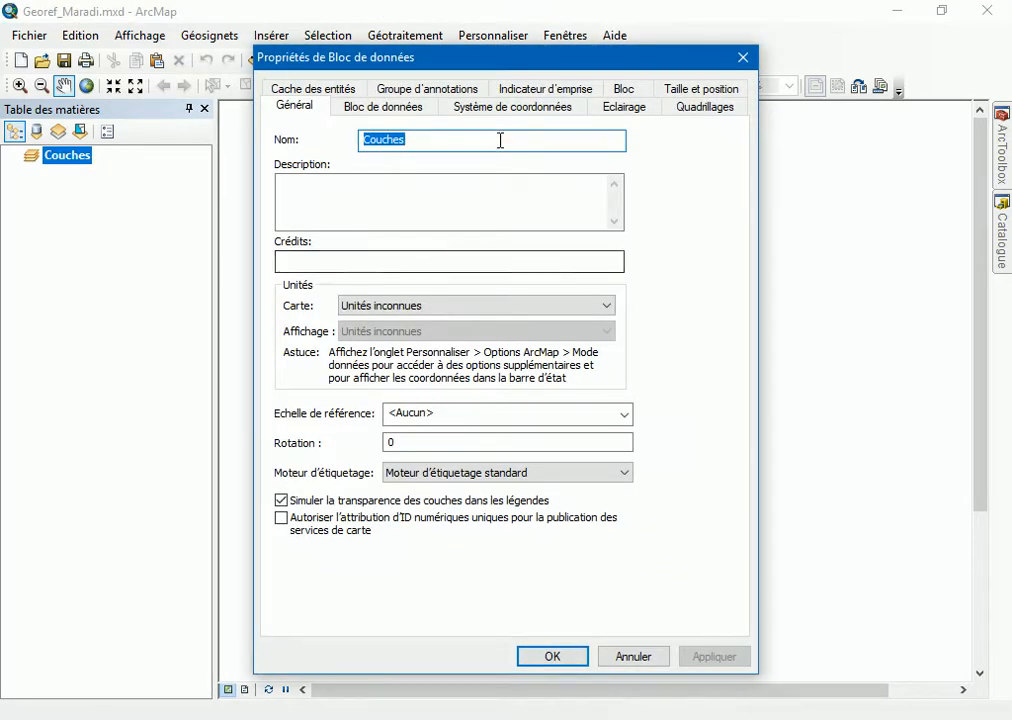
click(510, 108)
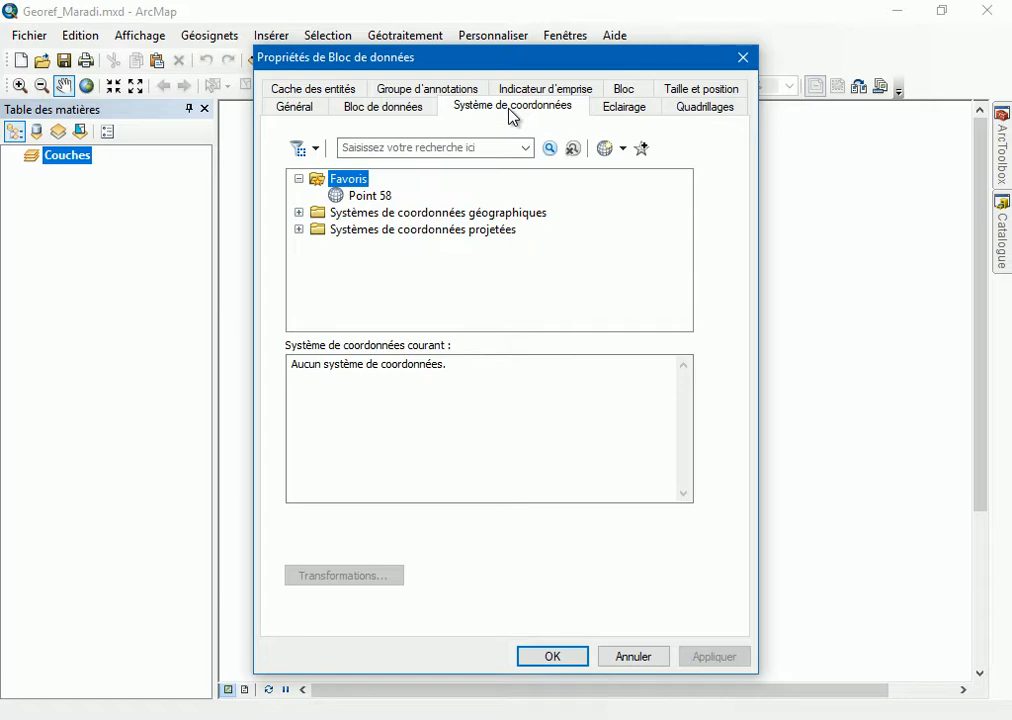
click(298, 213)
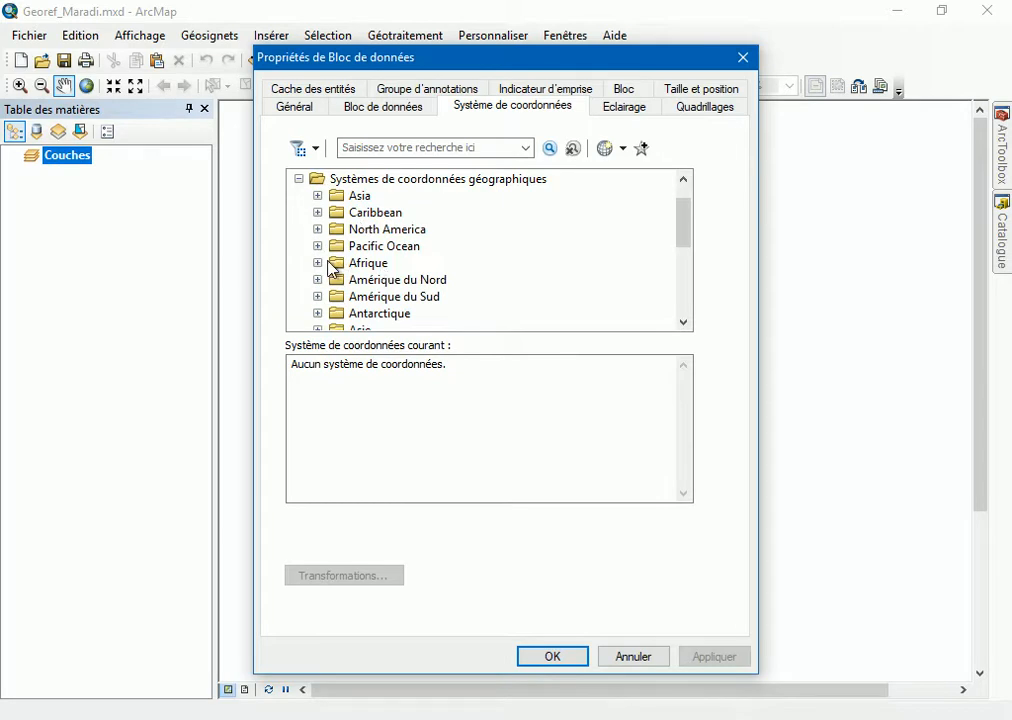
click(318, 263)
click(384, 264)
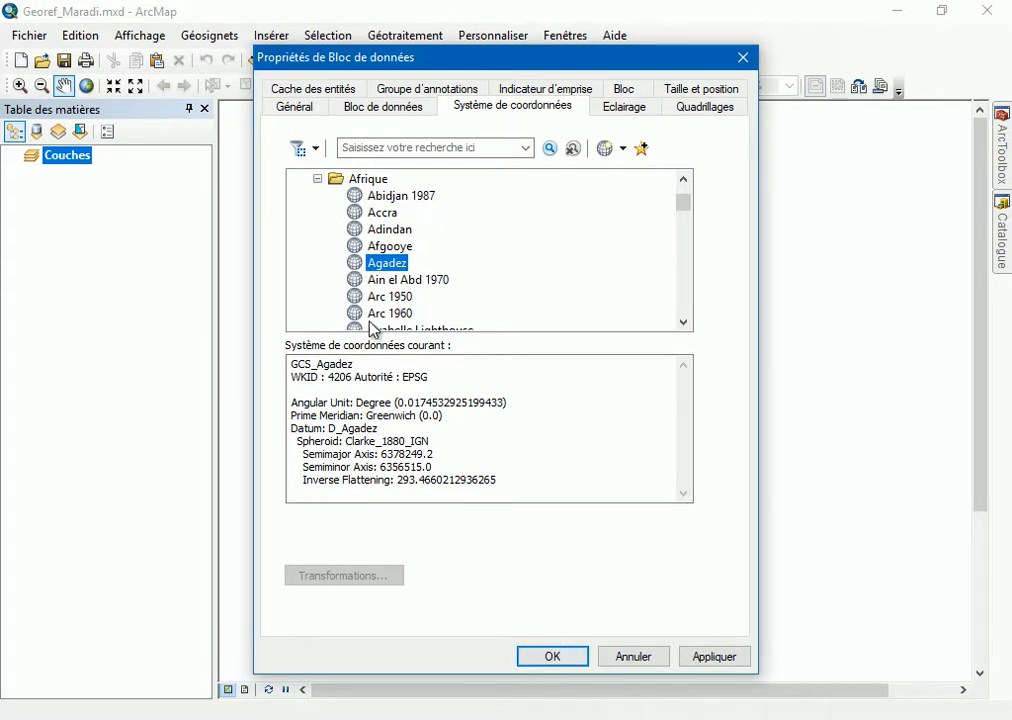
click(703, 658)
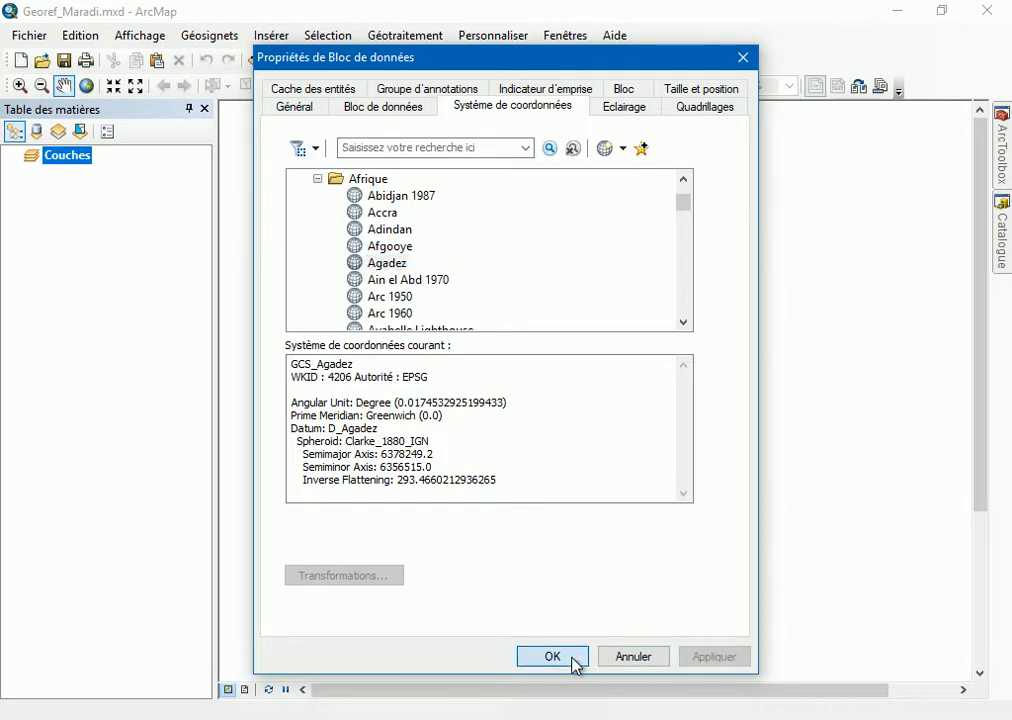
click(574, 660)
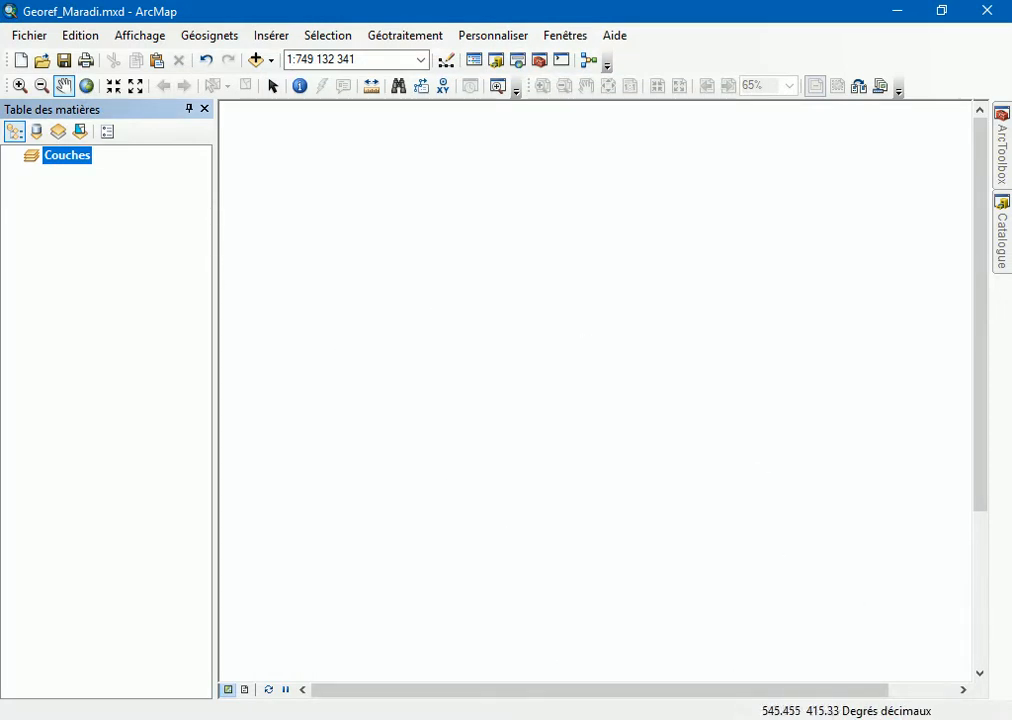
Step: Keep the Catalogue open and add MARADI.jpg from the GEOREFERENCEMENT folder to the map, accepting the unknown spatial reference
click(1001, 233)
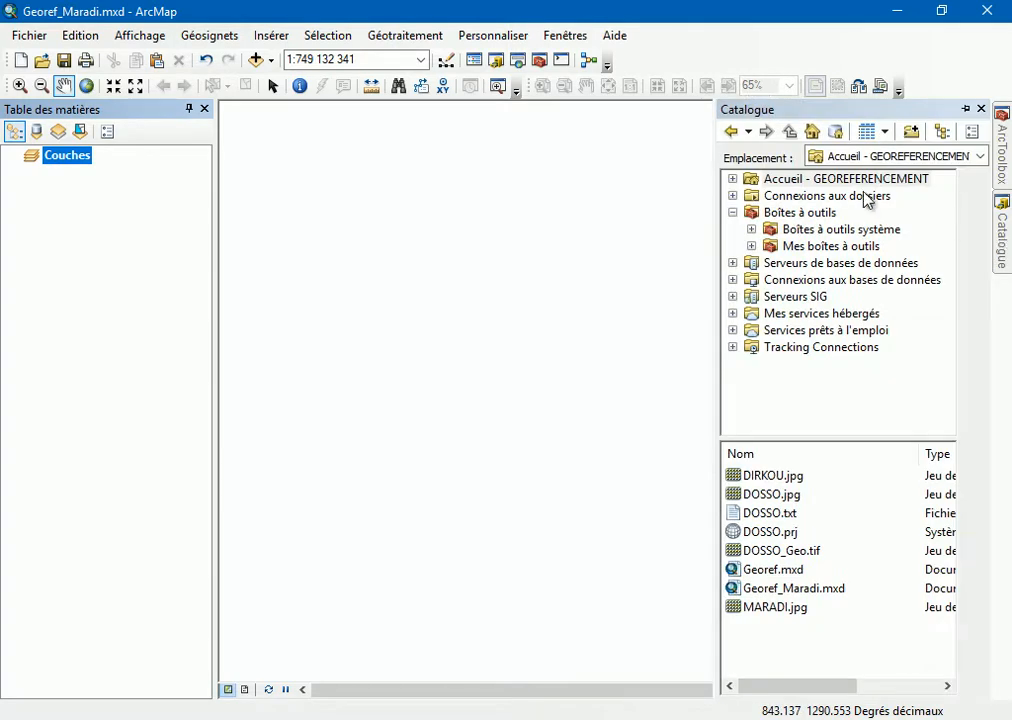
click(965, 109)
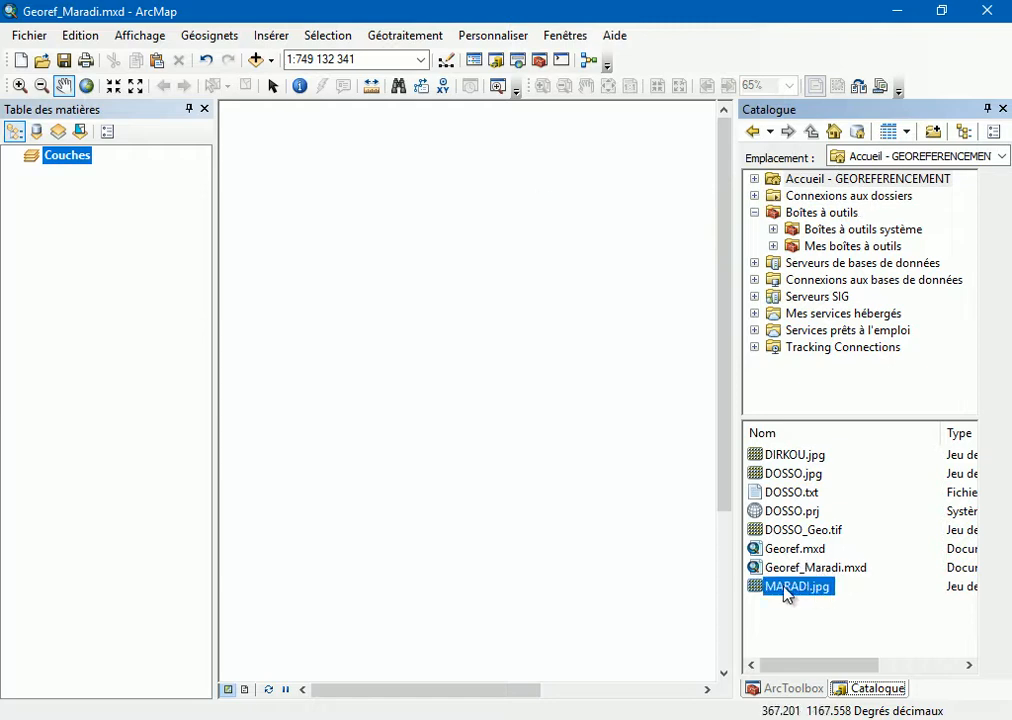
drag(798, 590, 120, 305)
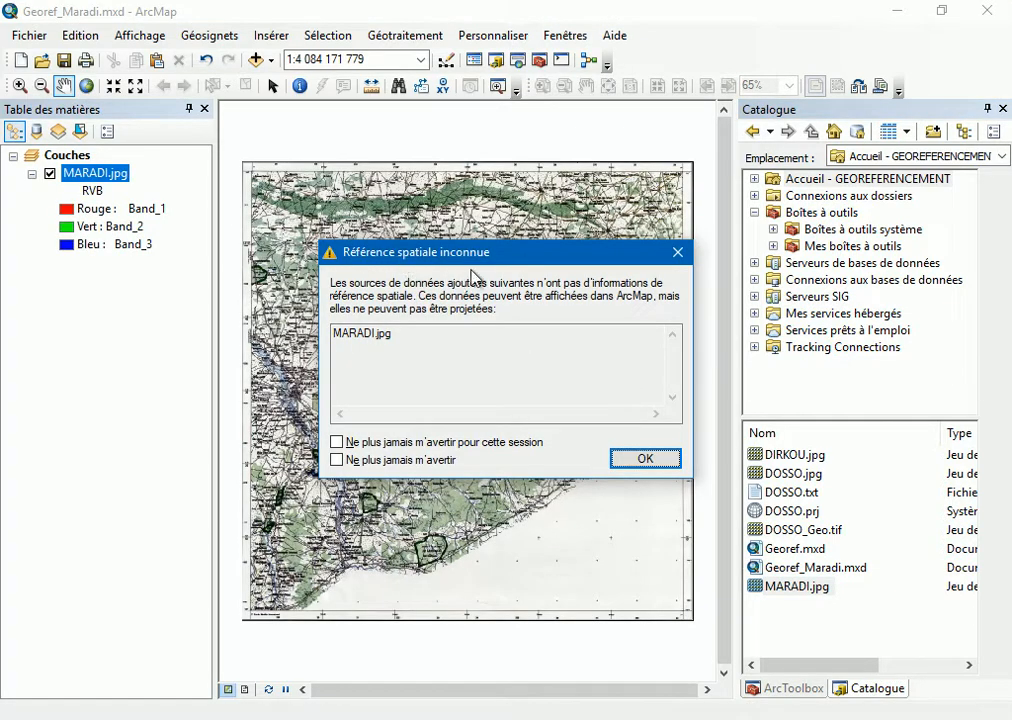
click(639, 463)
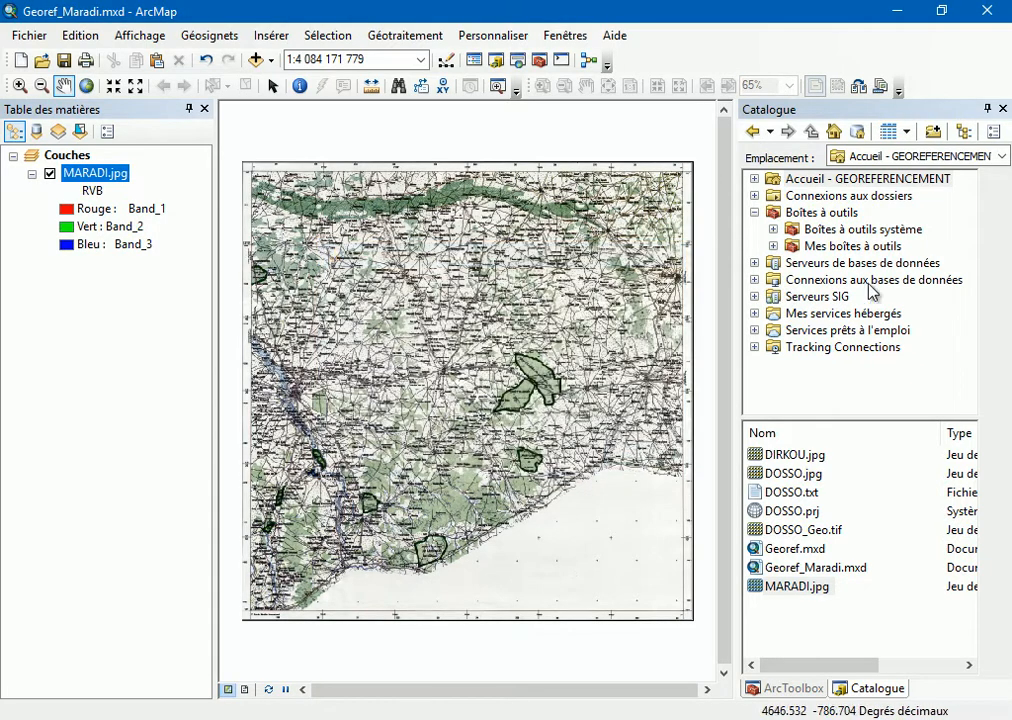
Step: Add the REGIONS and VILLES layers from the DECOUPAGE_ADMINISTRATIF dataset of NIGER.mdb to the map, and collapse the Catalogue
click(755, 197)
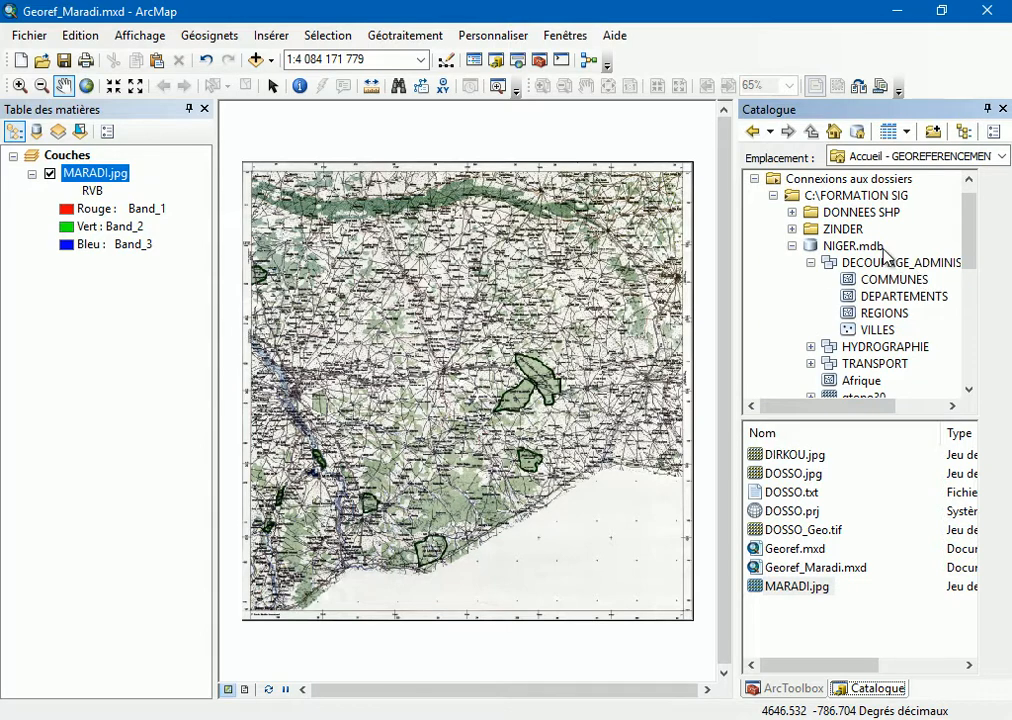
click(884, 314)
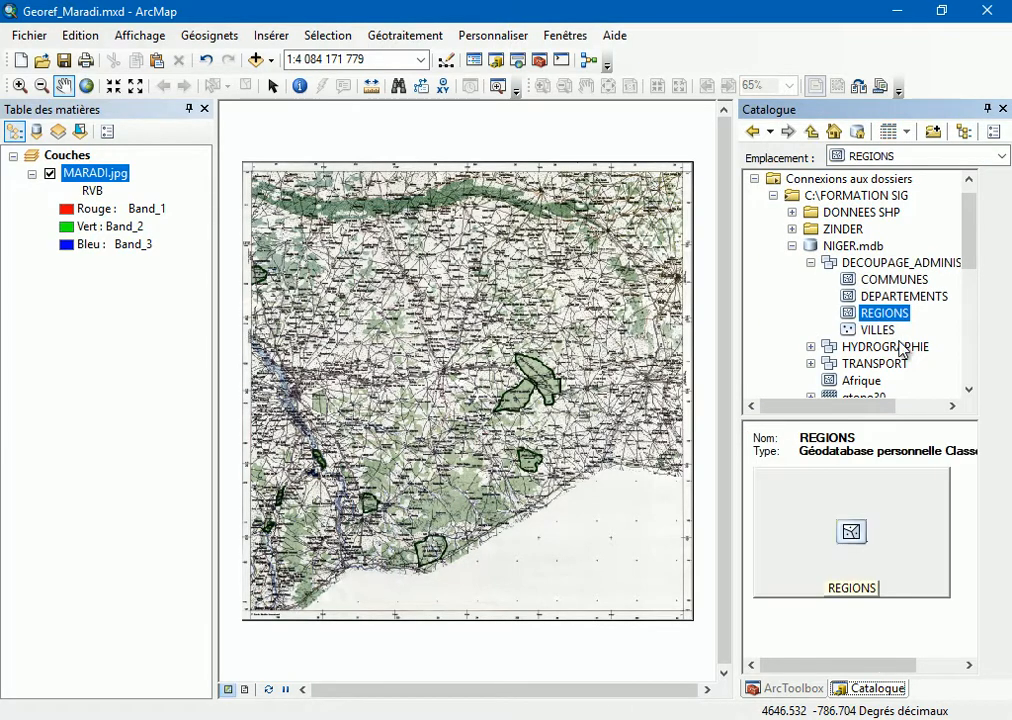
click(880, 331)
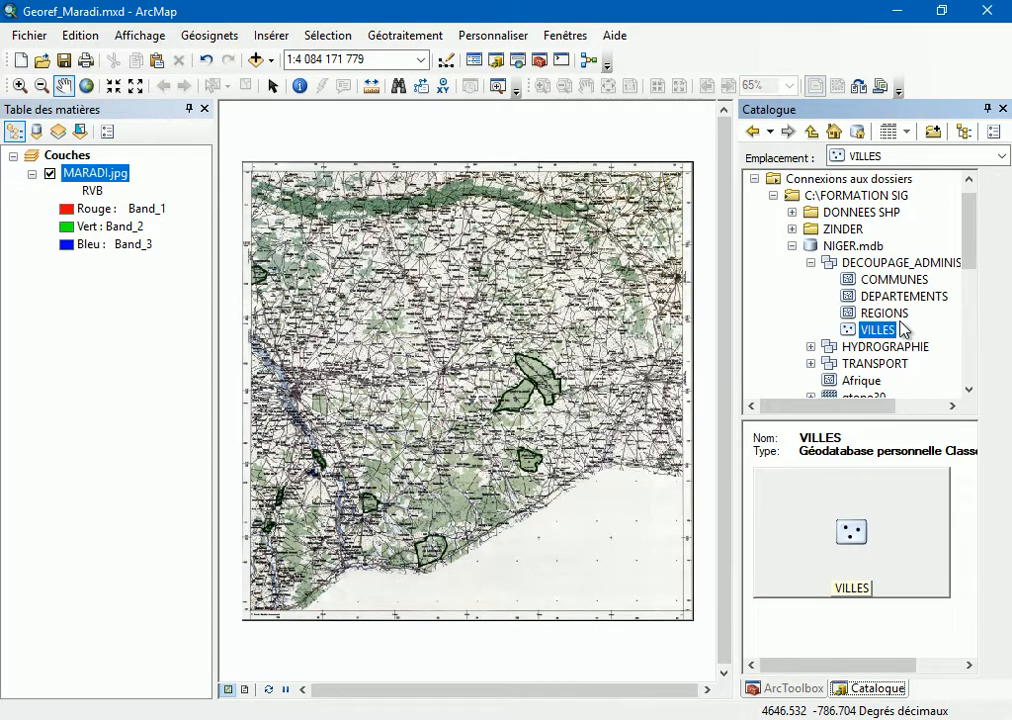
click(868, 263)
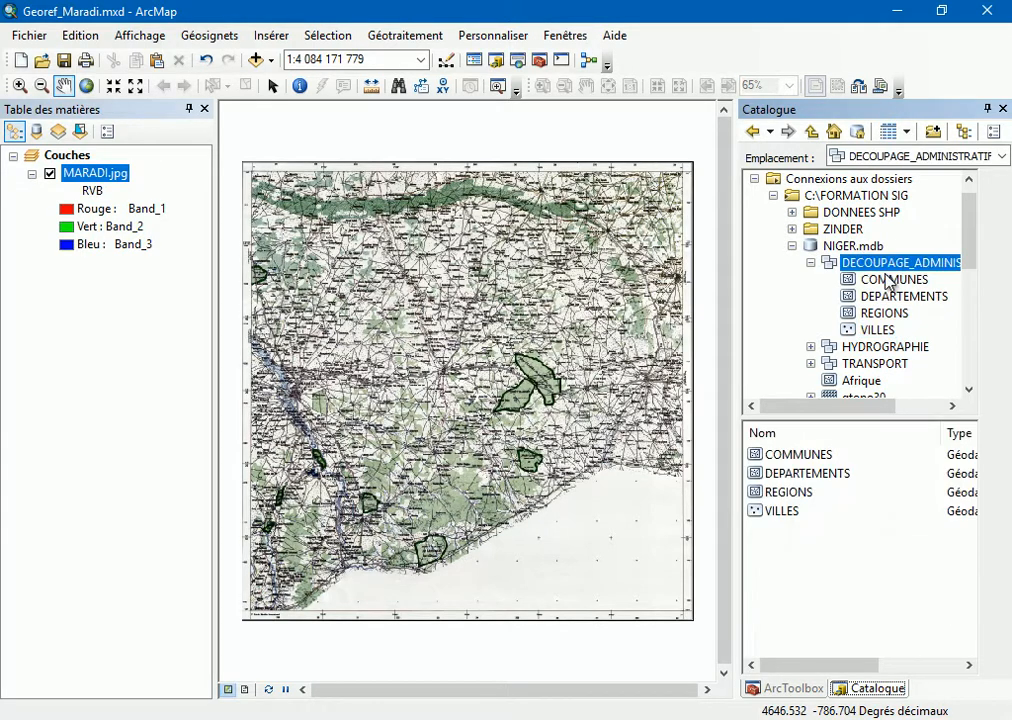
click(785, 513)
key(shift+Up)
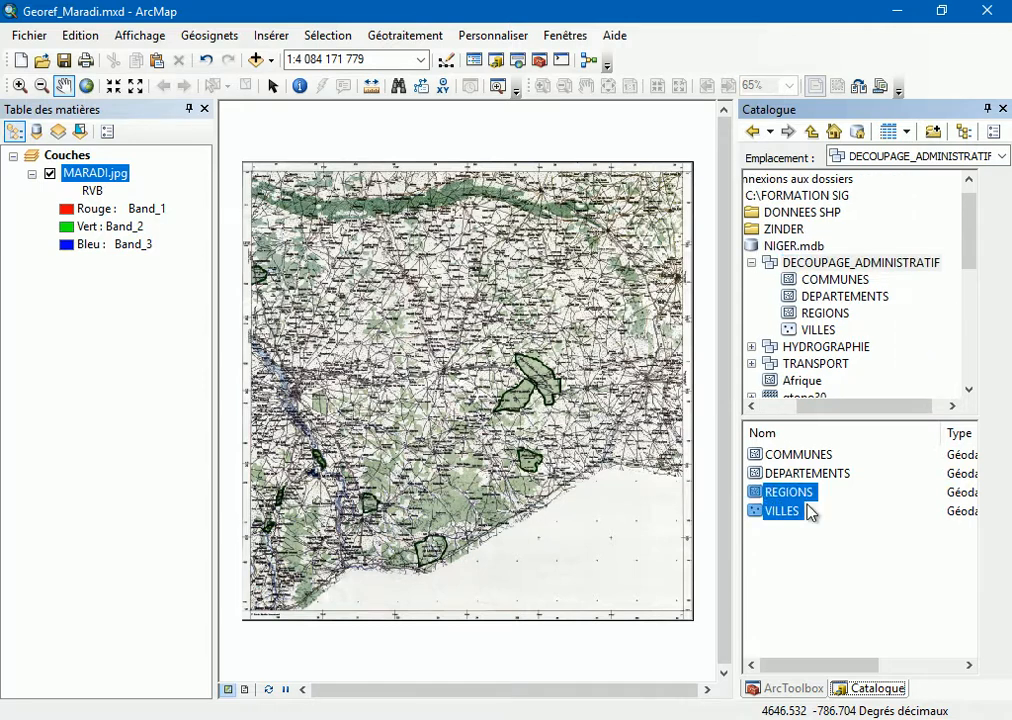
drag(800, 507, 135, 337)
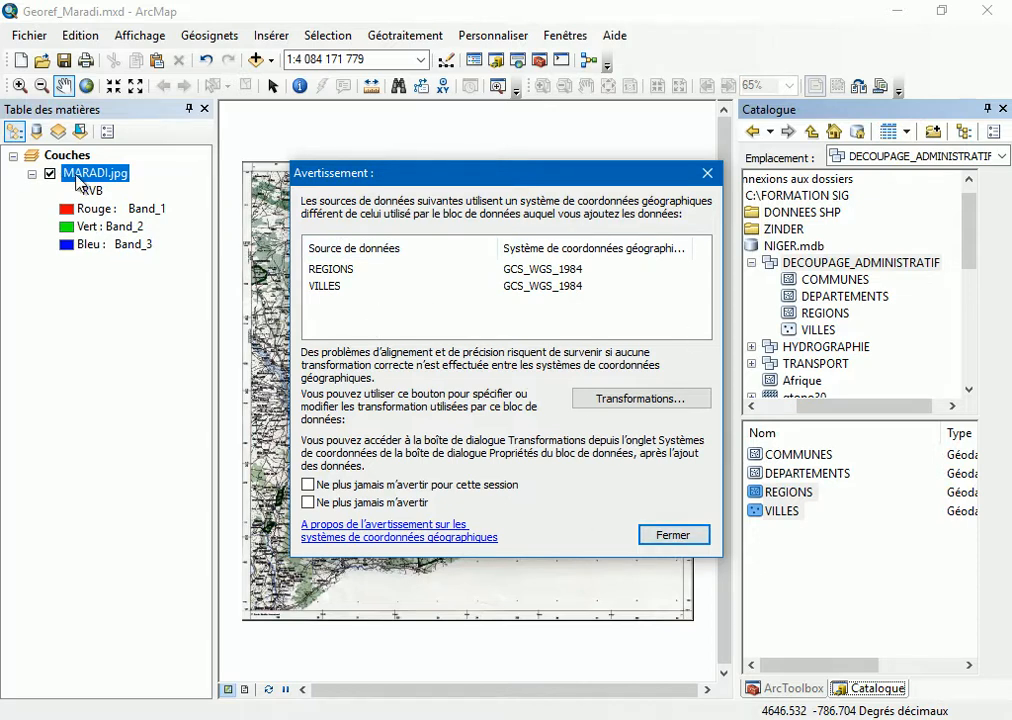
click(672, 536)
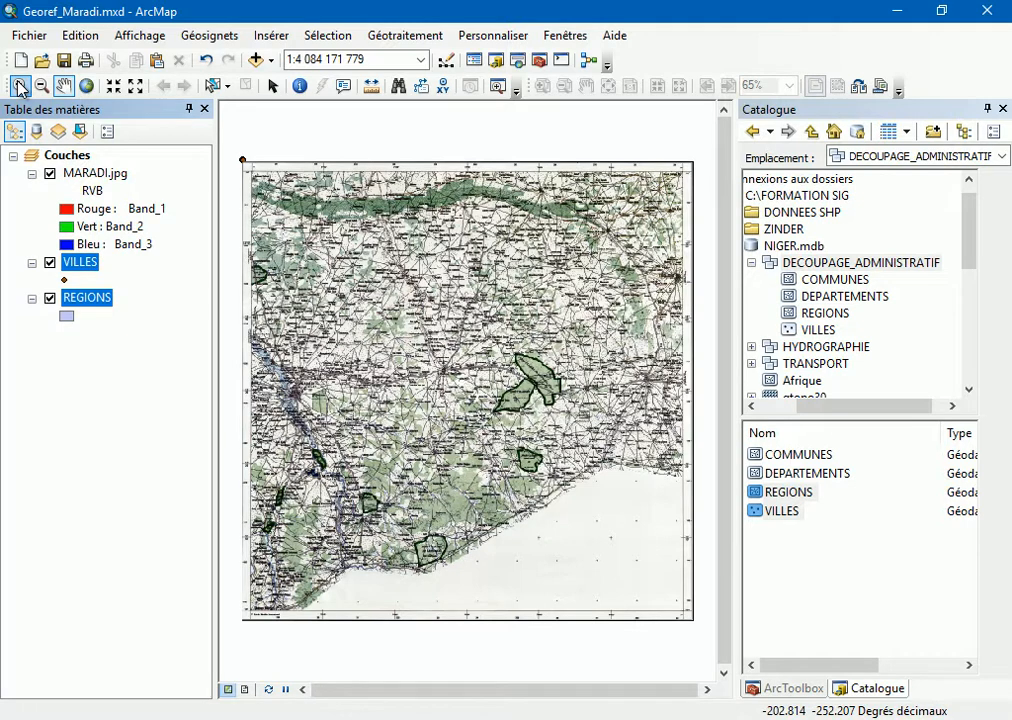
click(989, 108)
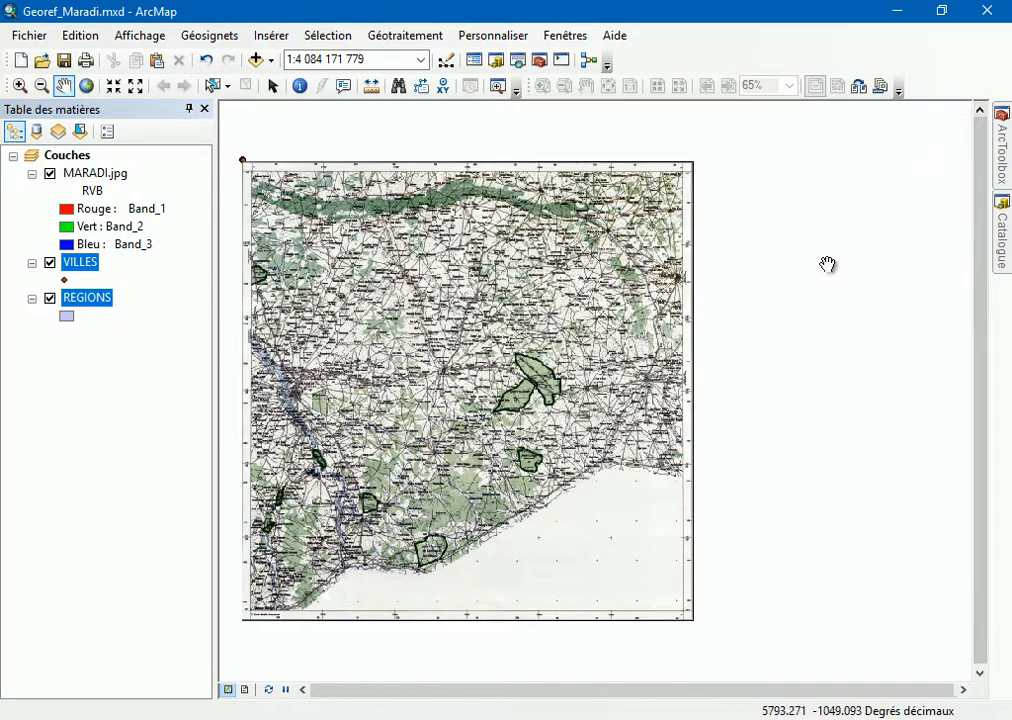
click(1001, 150)
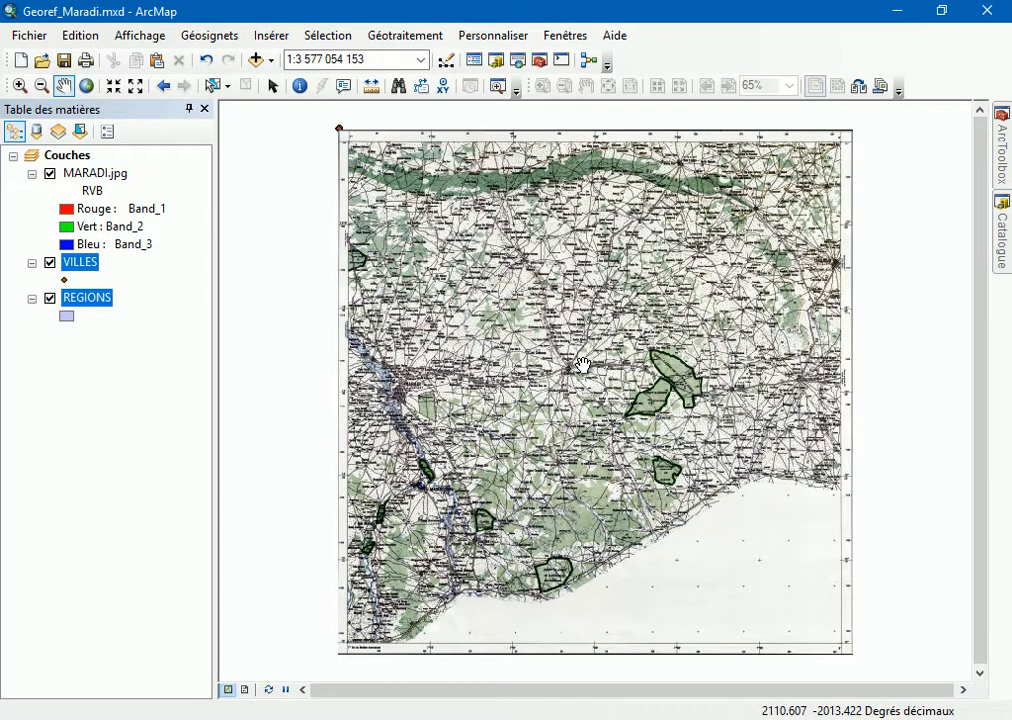
Step: Examine where the VILLES and REGIONS layers lie relative to the MARADI.jpg image, and return to the full extent
click(20, 86)
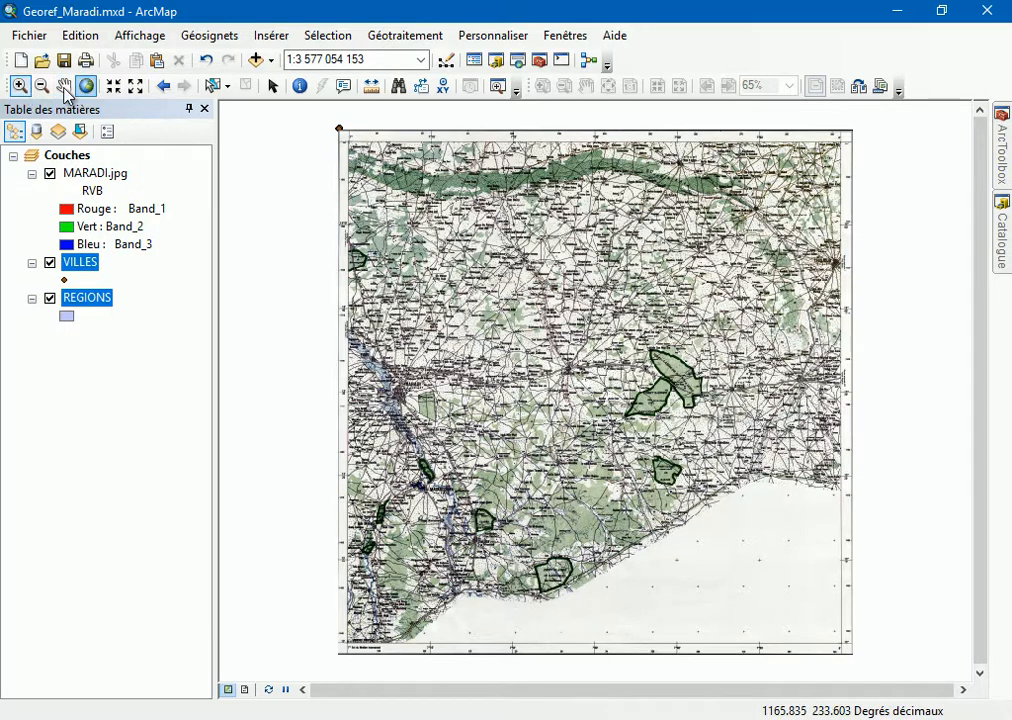
drag(326, 119, 350, 142)
drag(675, 393, 675, 393)
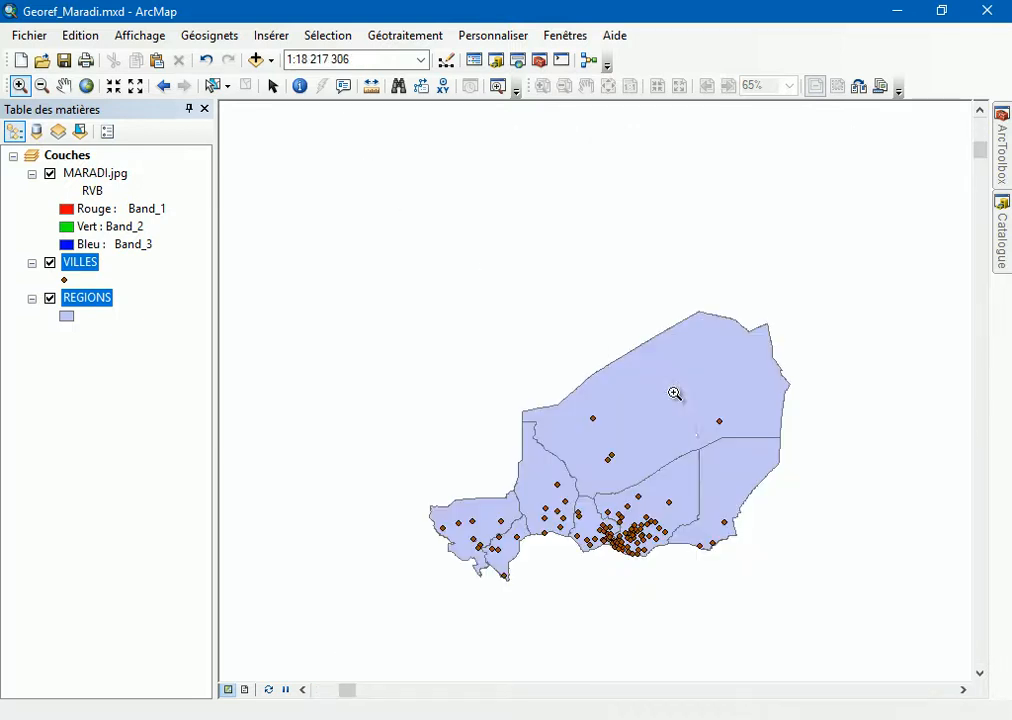
key(Home)
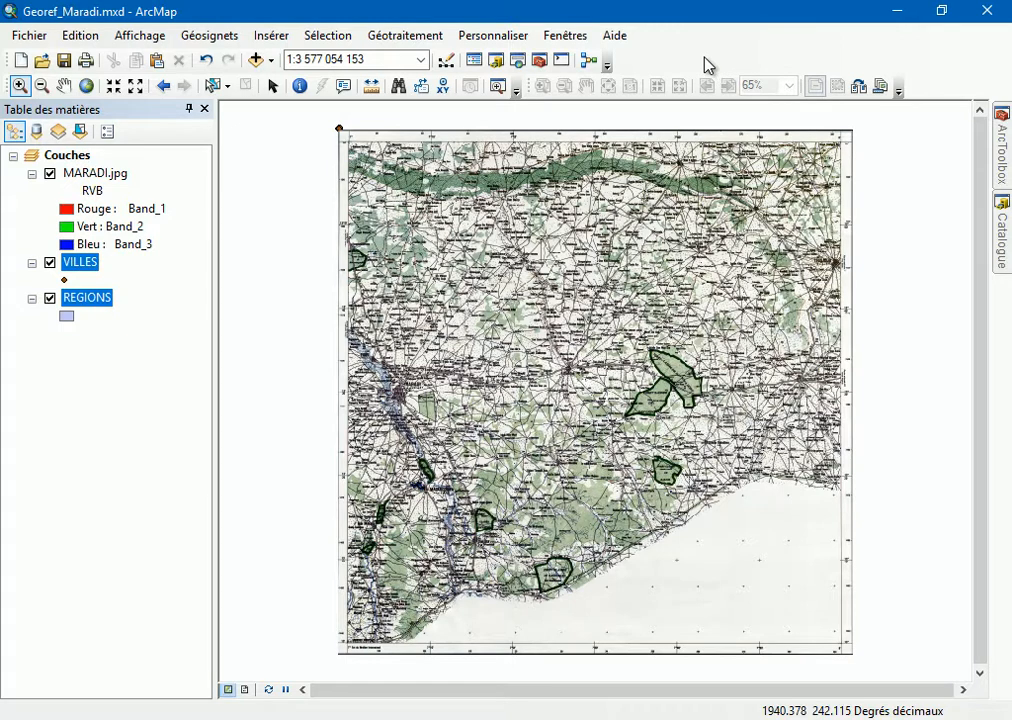
Step: Display the Géoréférencement toolbar and review the list of available toolbars
click(500, 36)
mouse_move(560, 62)
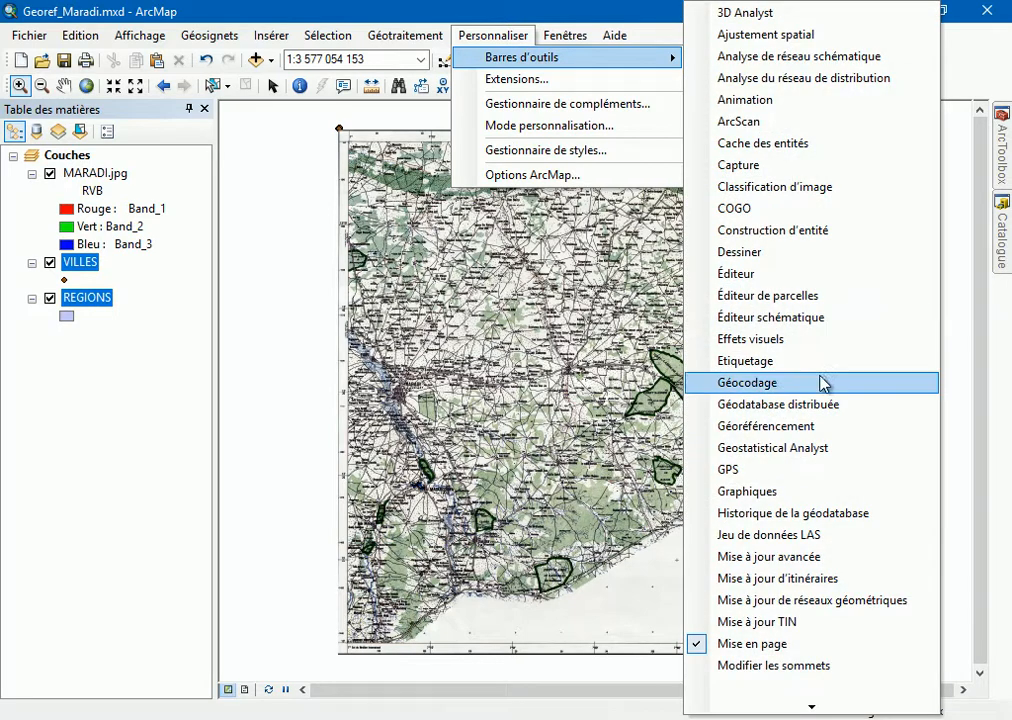
click(790, 427)
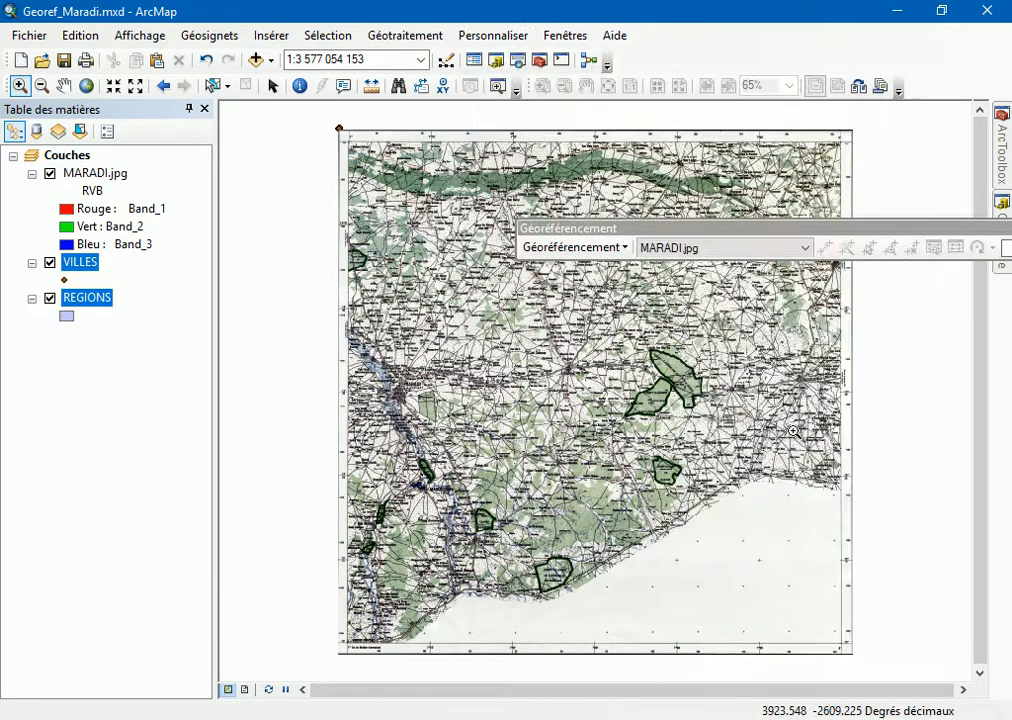
right_click(717, 58)
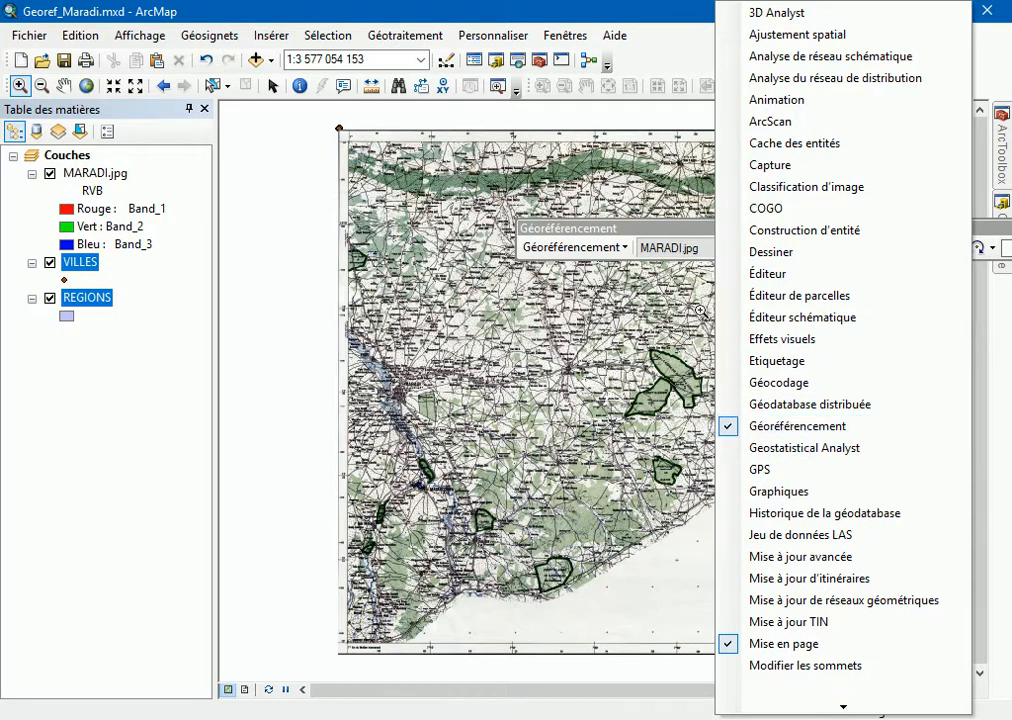
Step: Dock the Géoréférencement toolbar and place the first control point on the 7°/14° grid corner of MARADI.jpg
drag(645, 238, 429, 111)
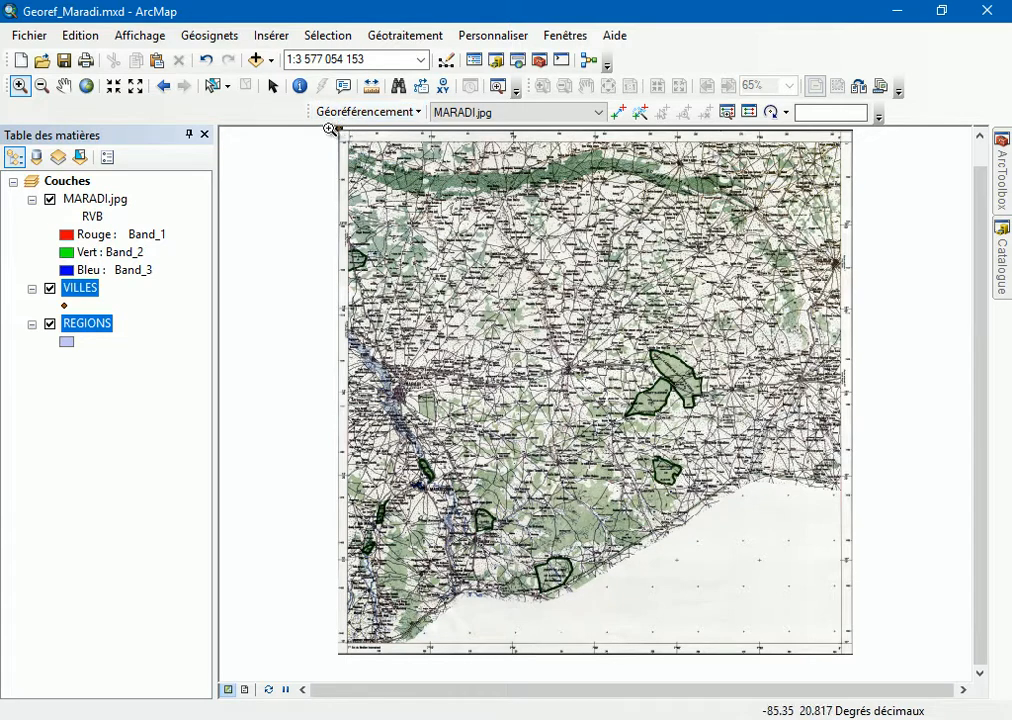
drag(334, 131, 372, 162)
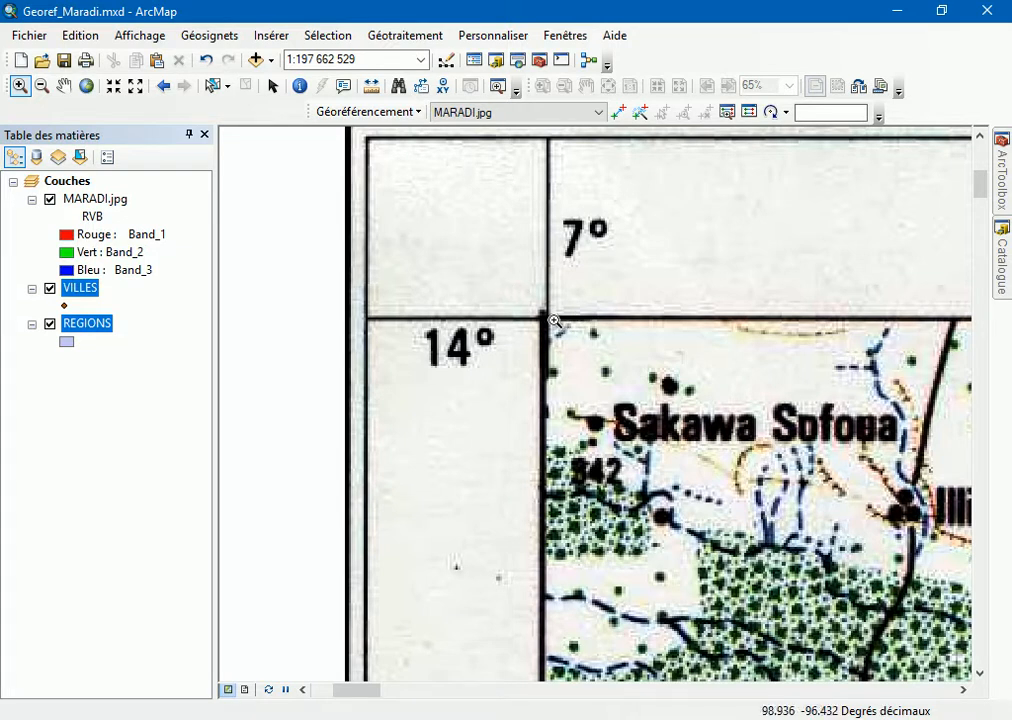
drag(405, 220, 647, 401)
scroll(648, 463, up, 1)
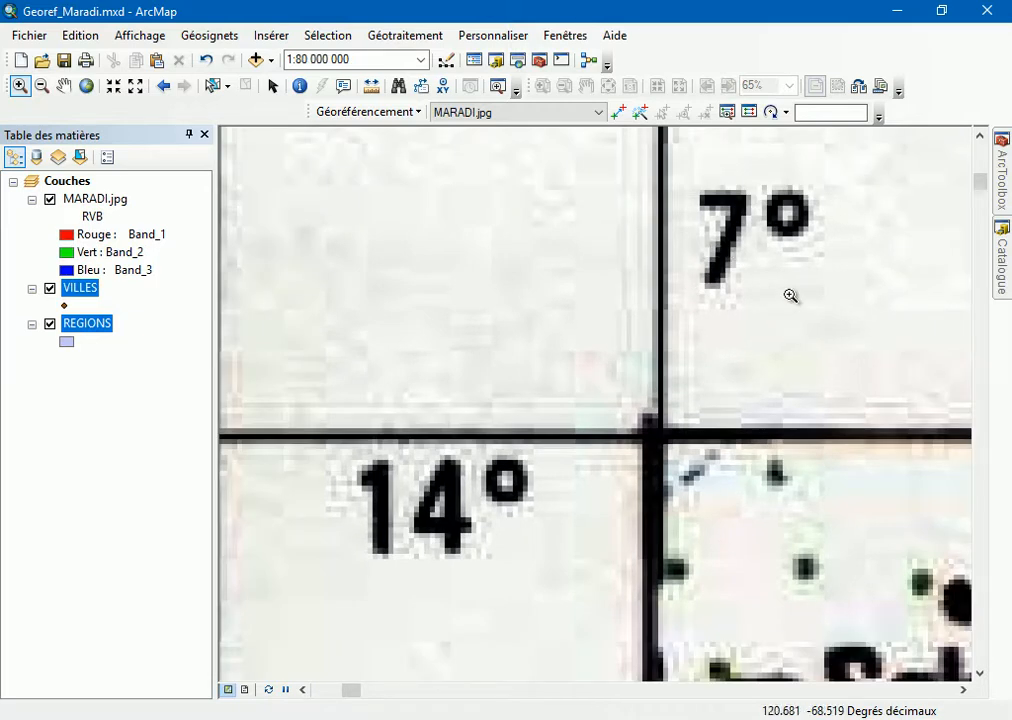
click(620, 114)
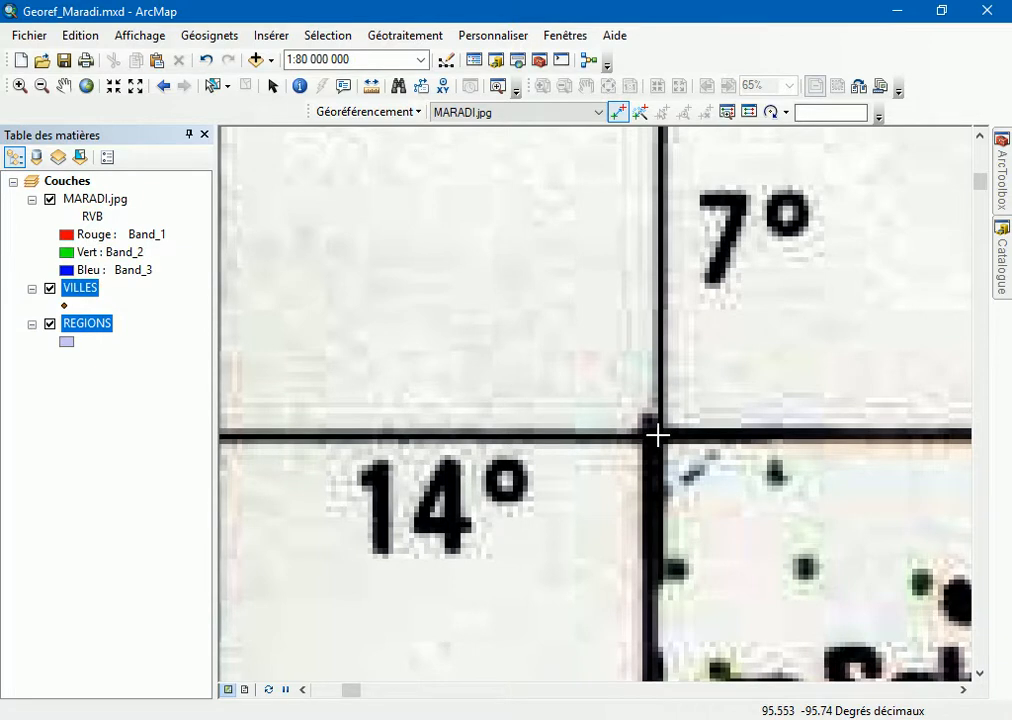
click(657, 435)
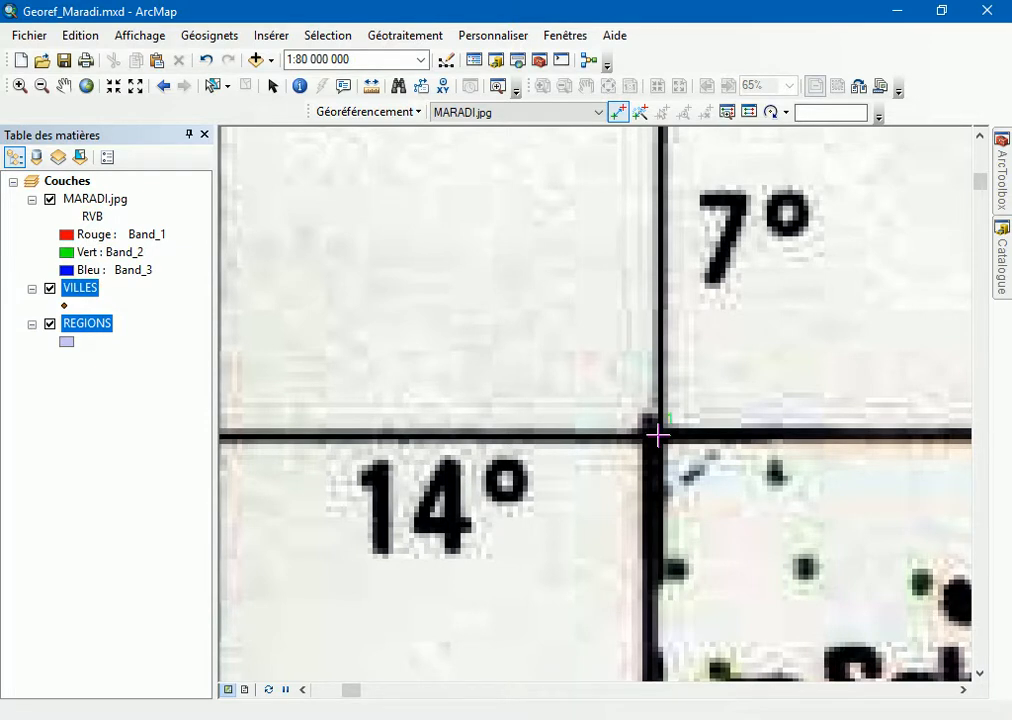
Step: Enter X 7 and Y 14 as the map coordinates of the first control point
right_click(657, 435)
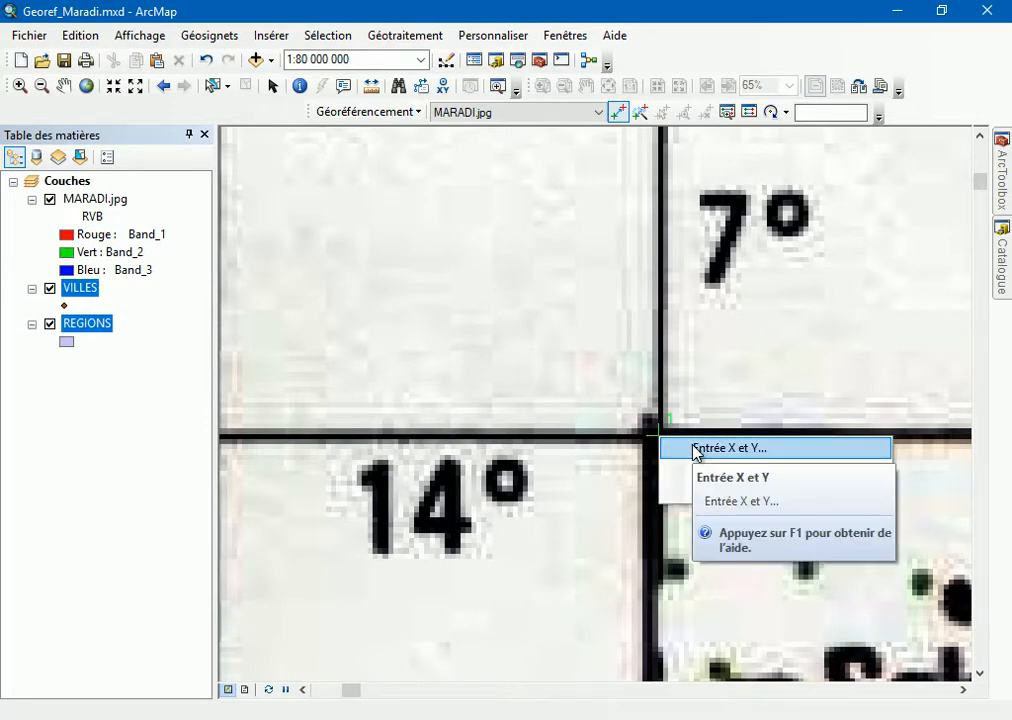
click(696, 448)
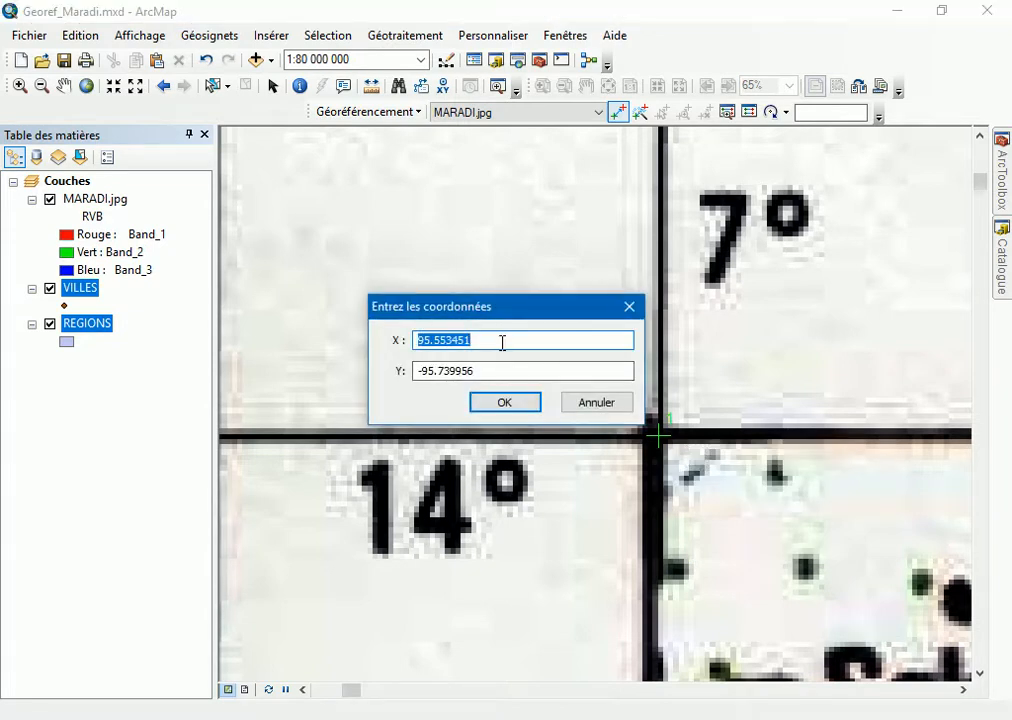
text(7)
key(Tab)
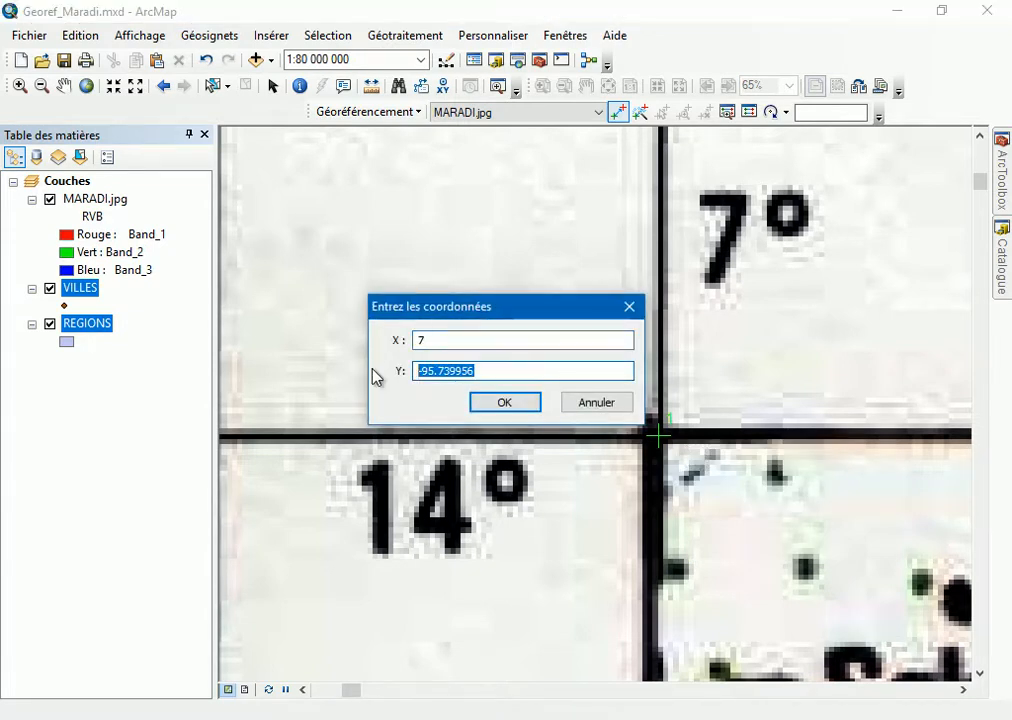
text(14)
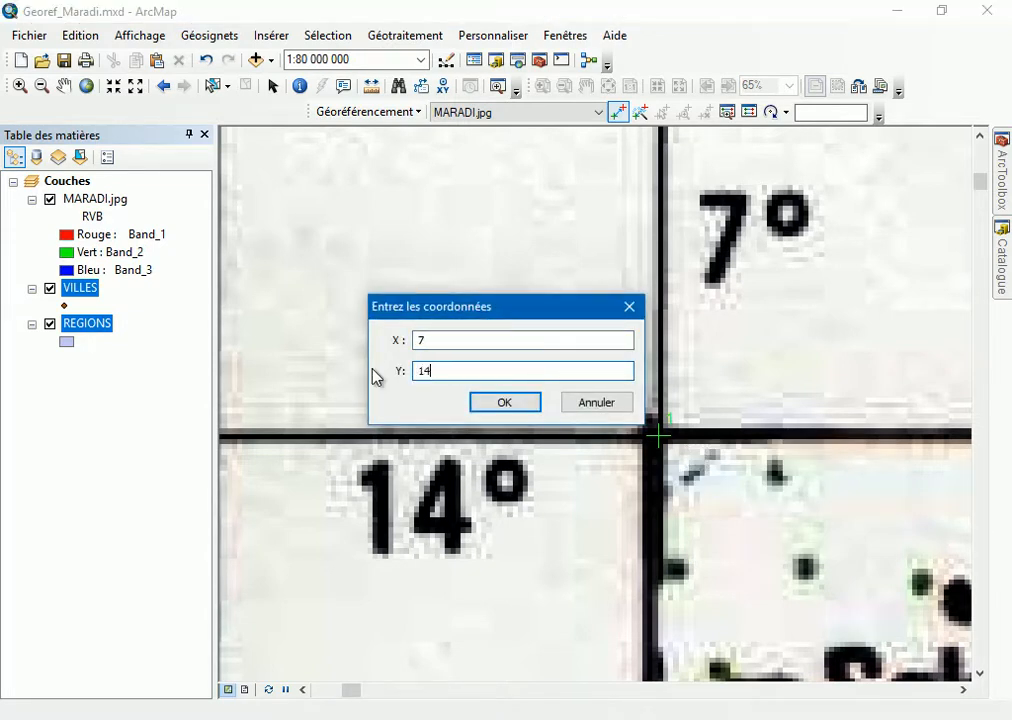
click(504, 404)
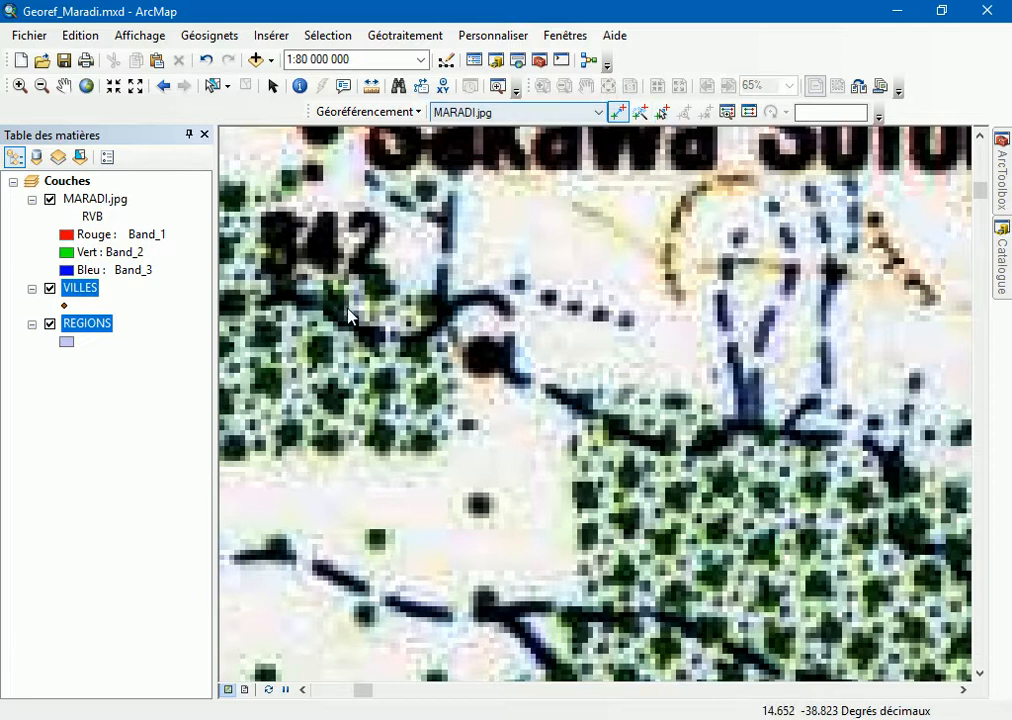
Step: Place the second control point on the 8°/13° grid corner of MARADI.jpg
click(86, 86)
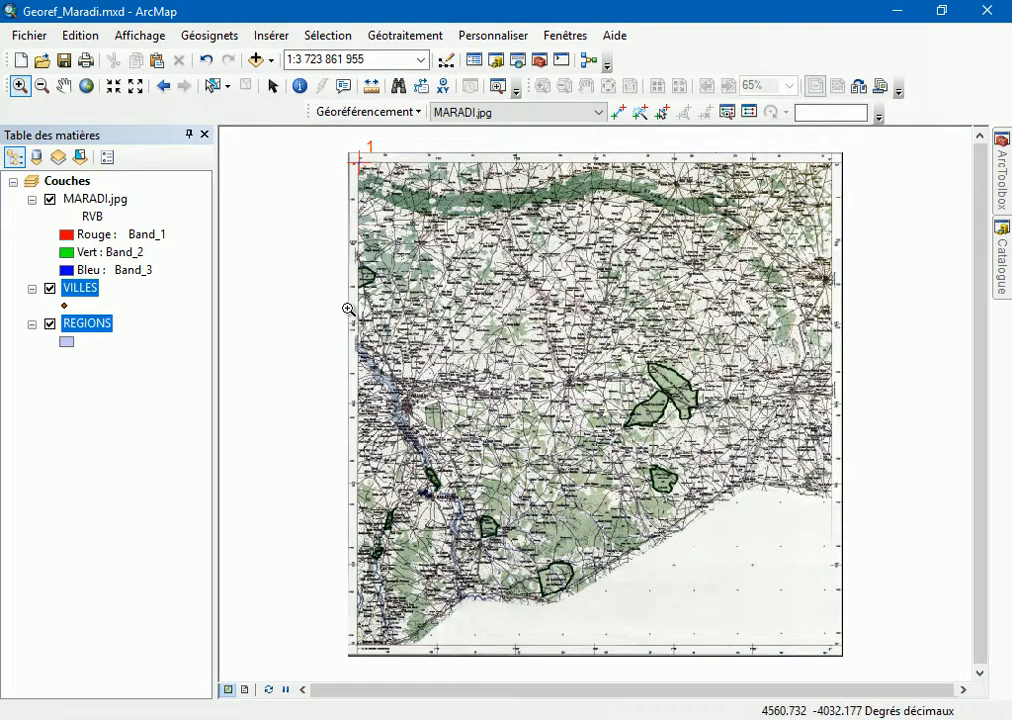
drag(815, 616, 861, 671)
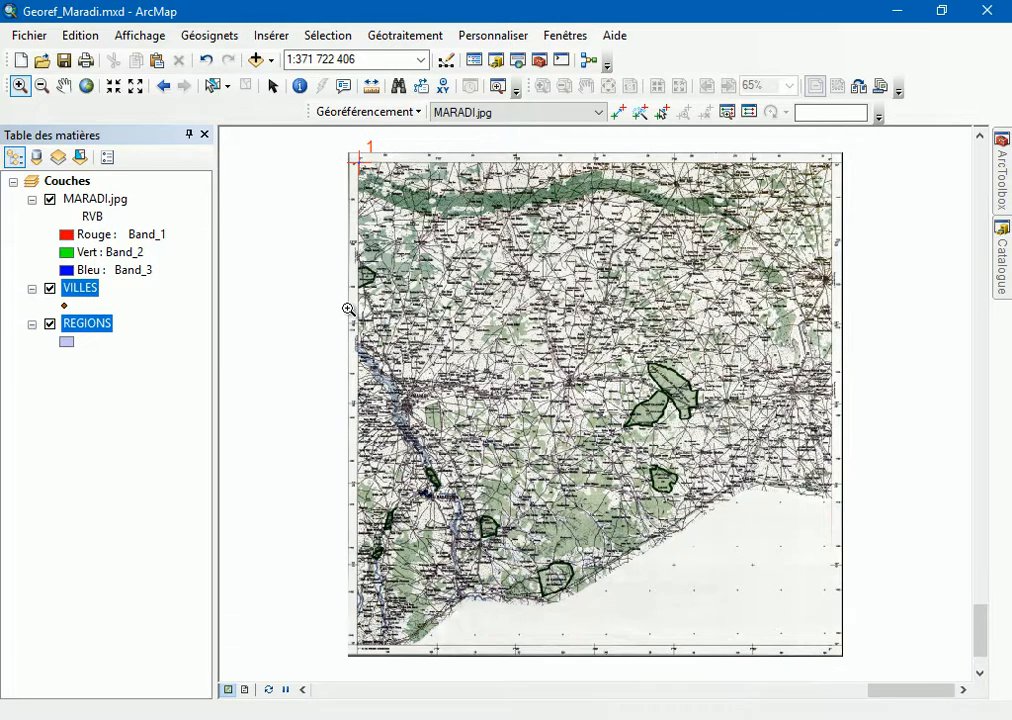
drag(450, 334, 674, 532)
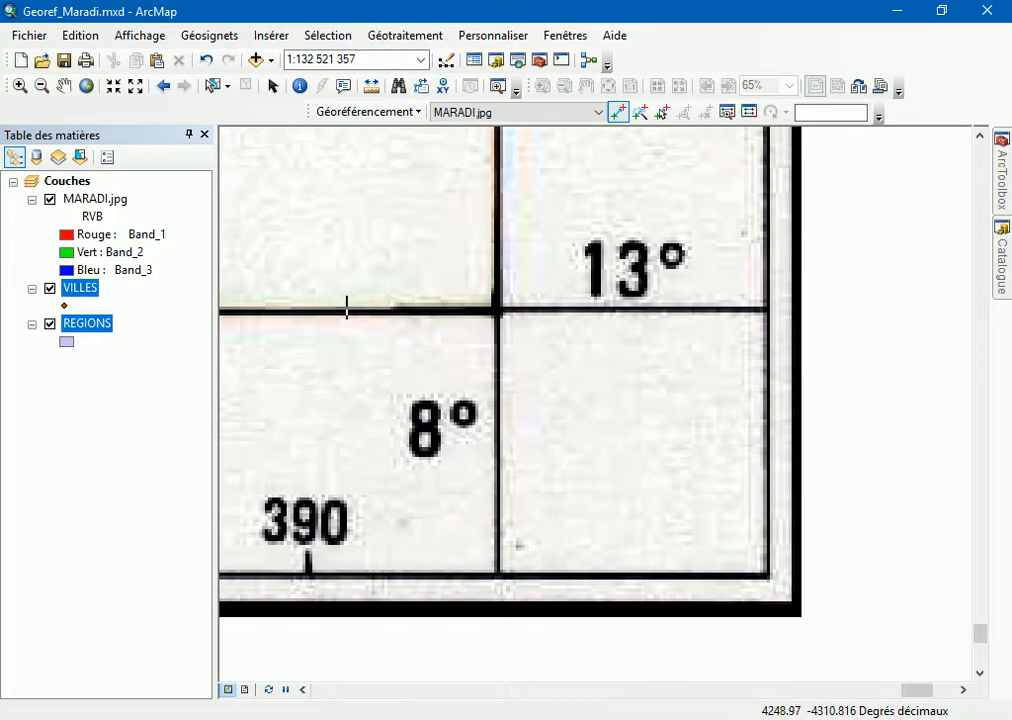
click(497, 310)
Step: Enter X 8 and Y 13 as the map coordinates of the second control point
right_click(346, 309)
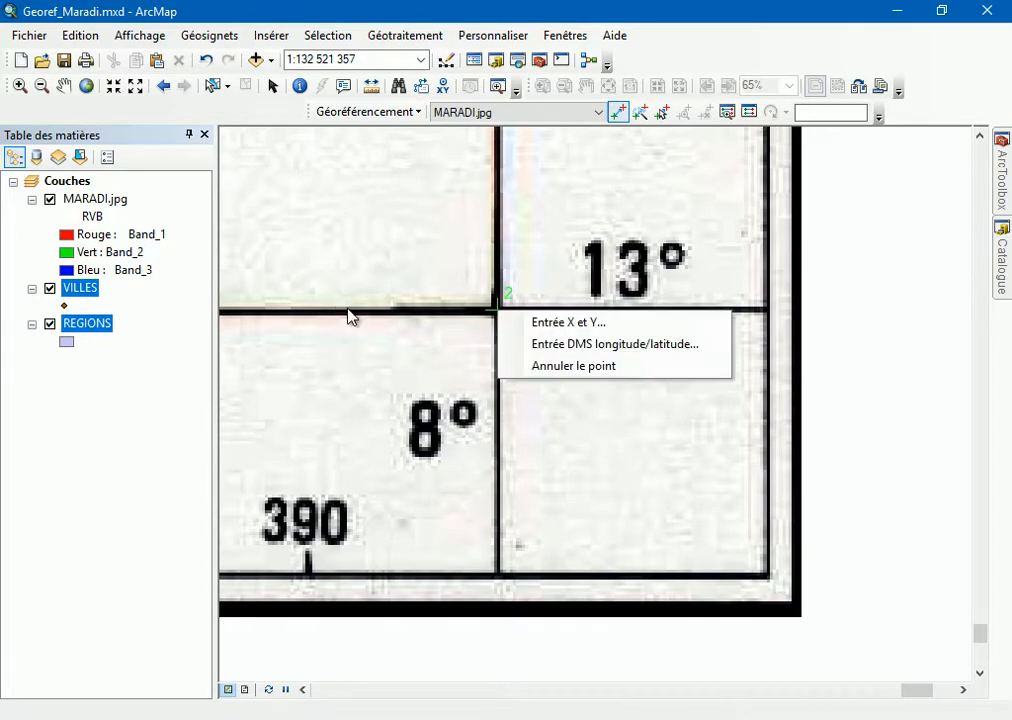
key(Down)
key(Return)
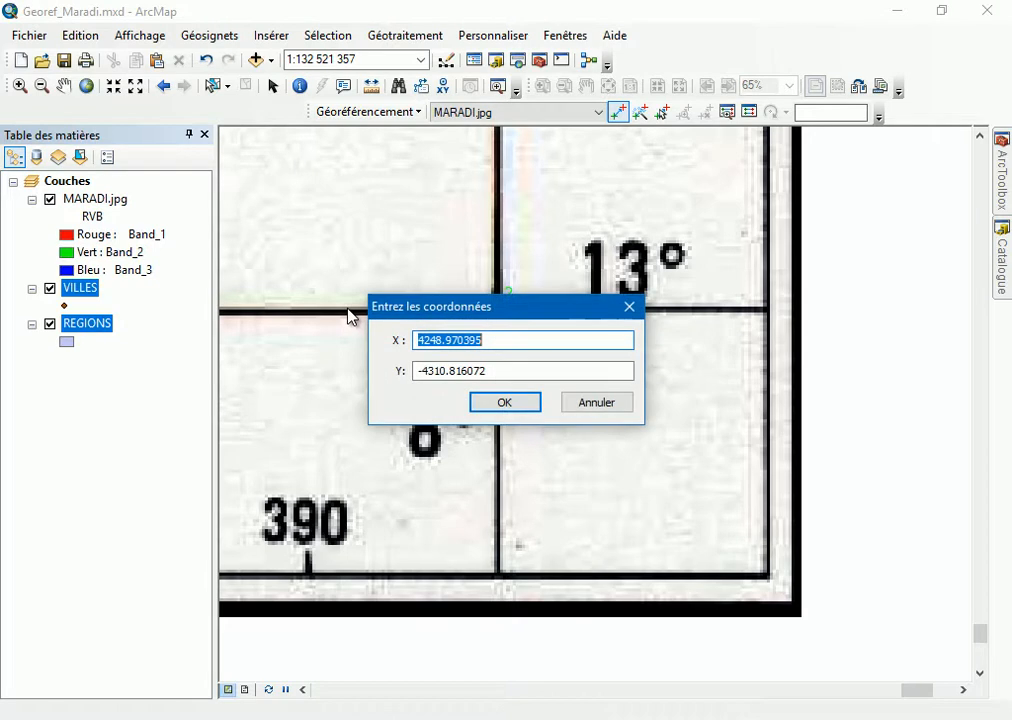
text(8)
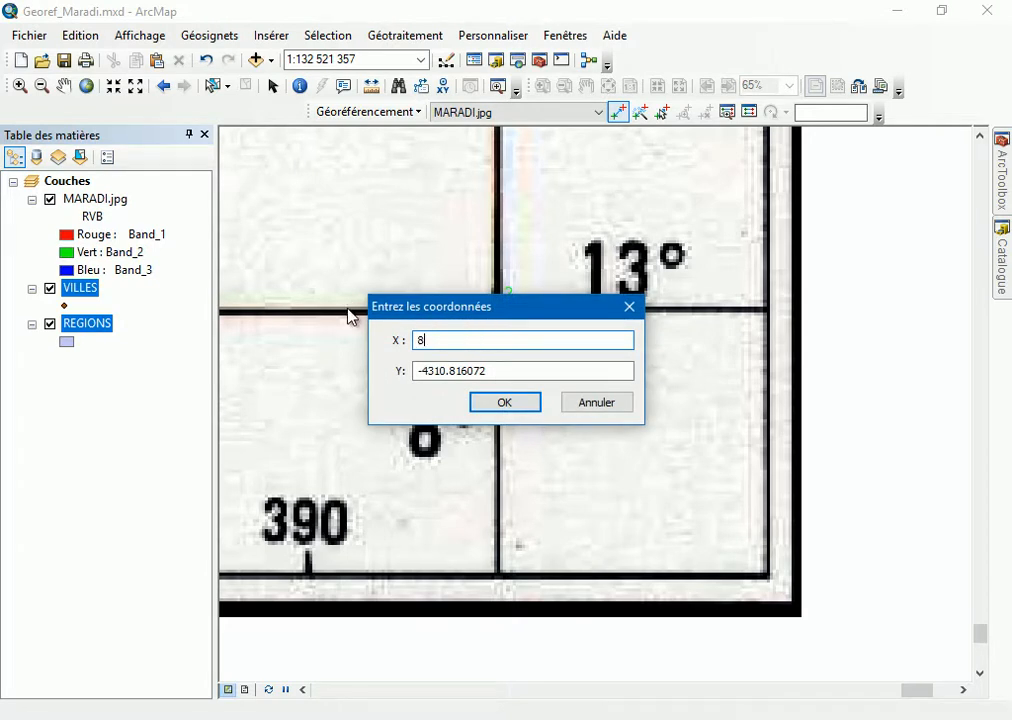
key(Tab)
text(1)
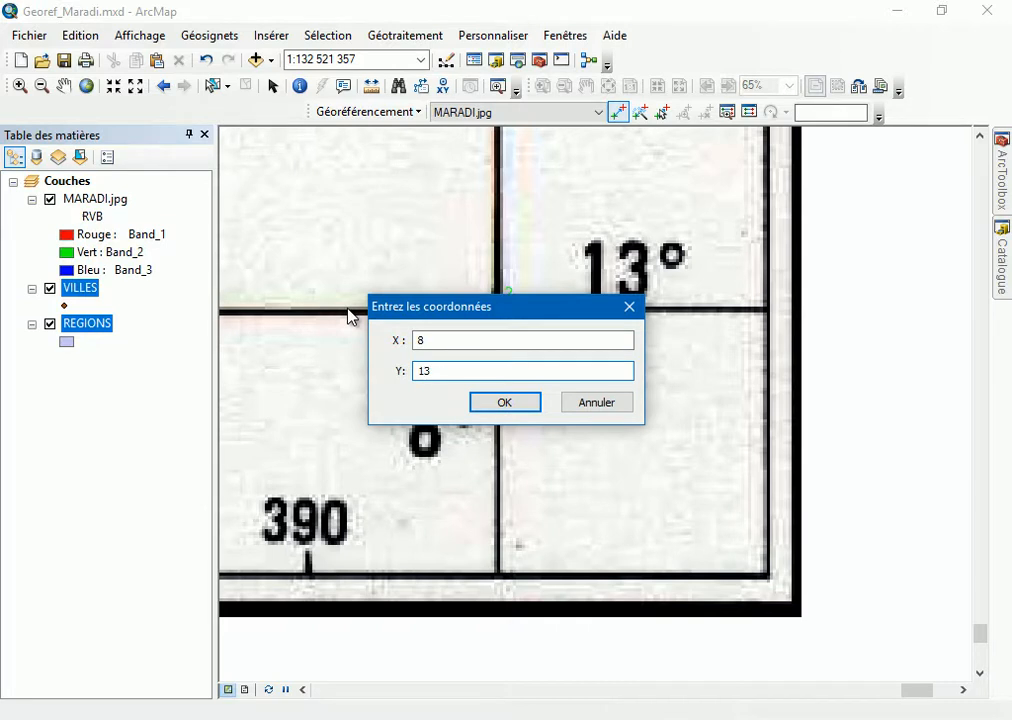
key(Return)
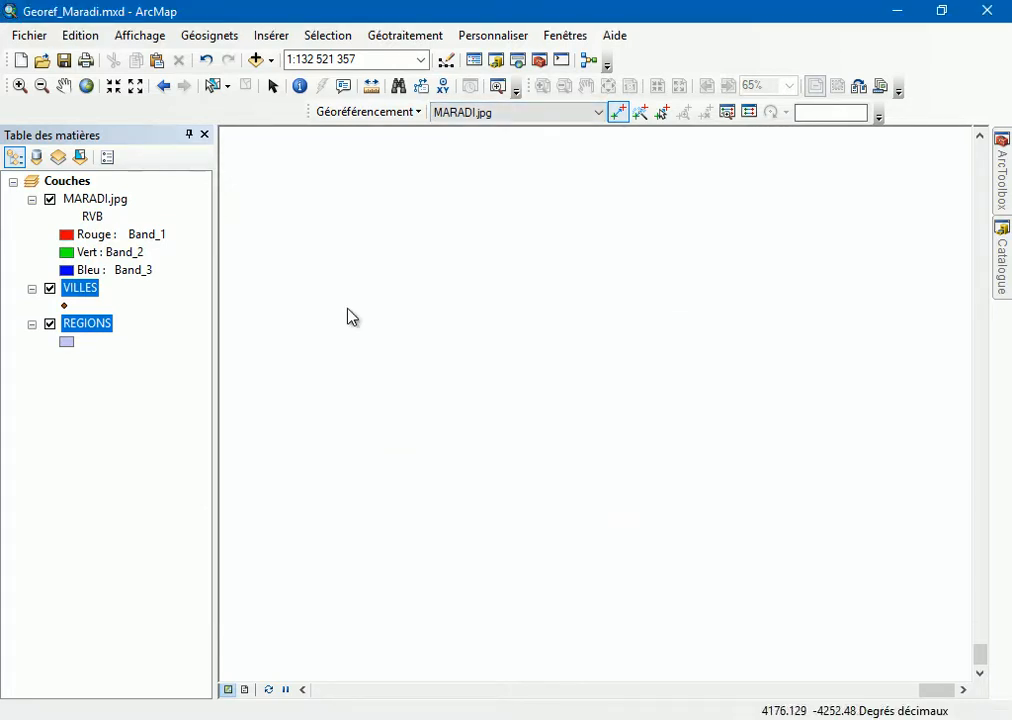
Step: Move MARADI.jpg below the VILLES and REGIONS layers, and give REGIONS the Creux symbol with a red outline of width 1
click(86, 86)
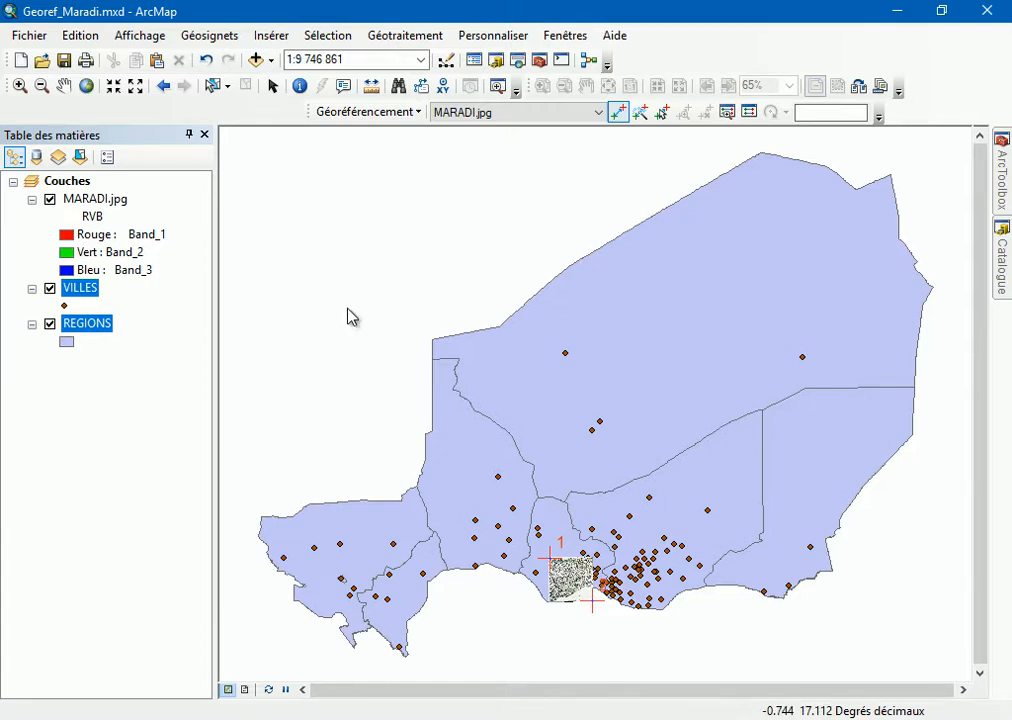
drag(95, 199, 95, 351)
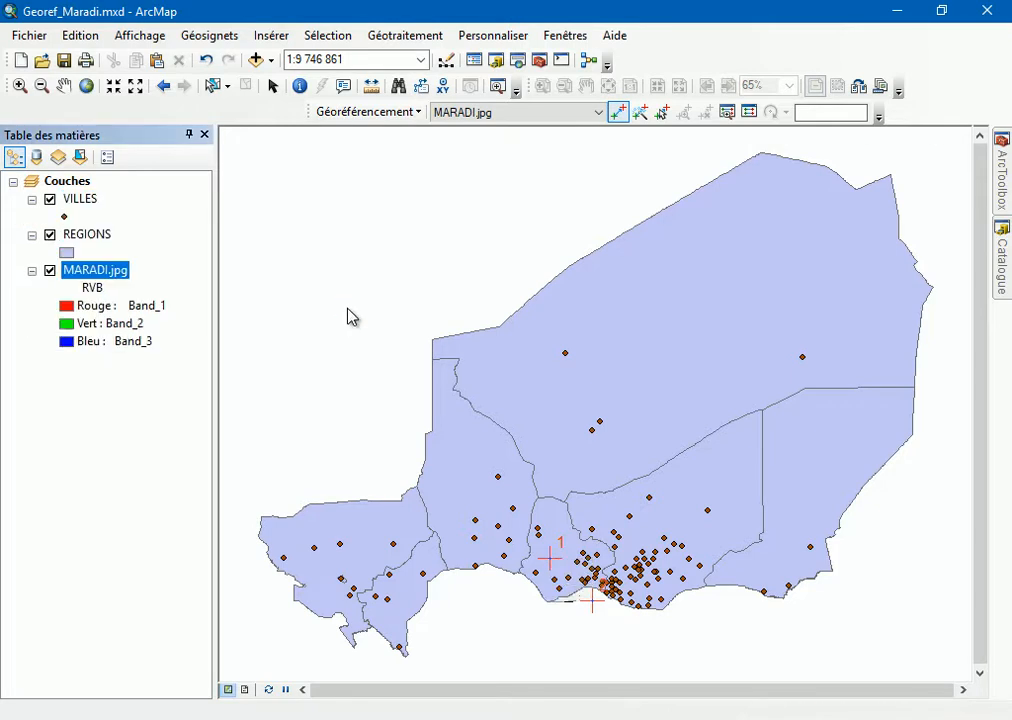
click(66, 252)
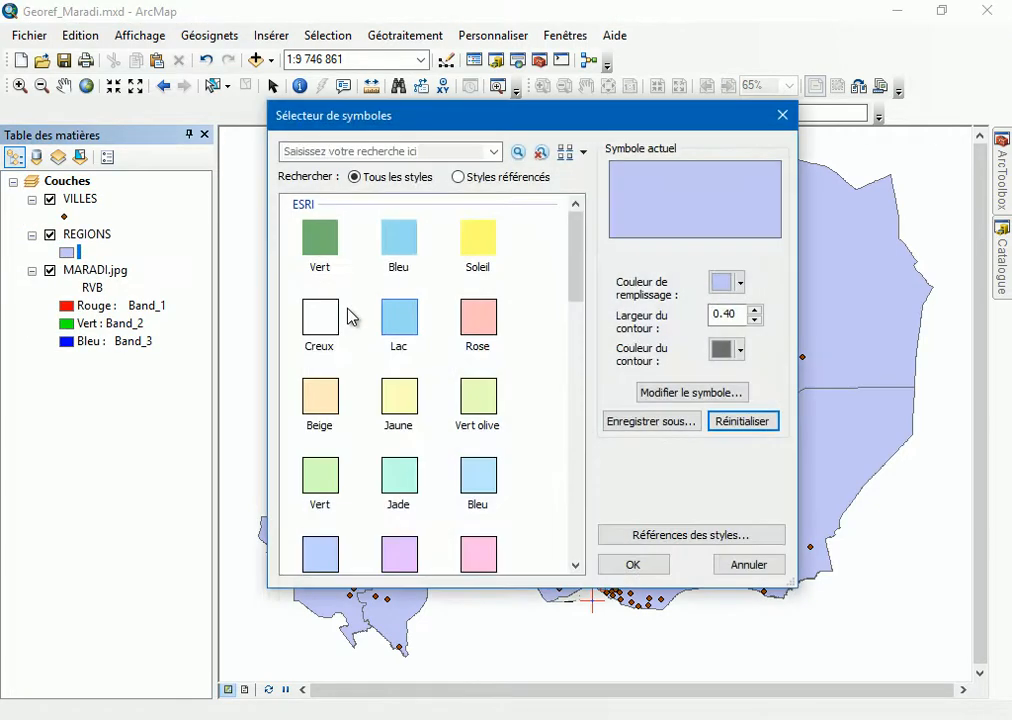
click(351, 317)
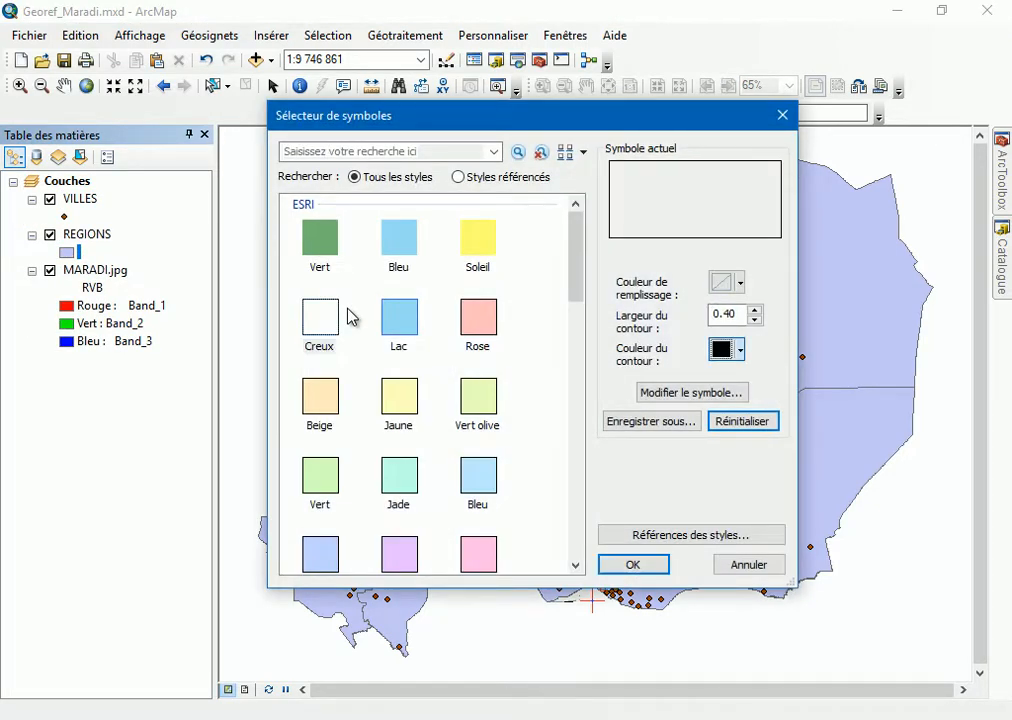
click(739, 349)
click(736, 437)
click(755, 310)
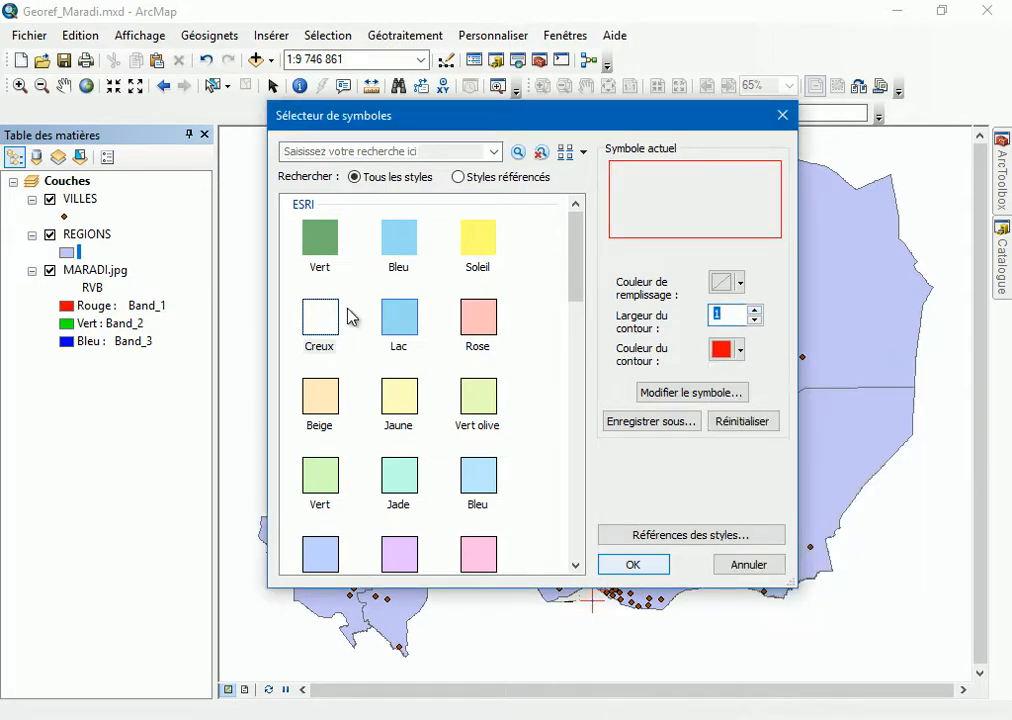
key(Return)
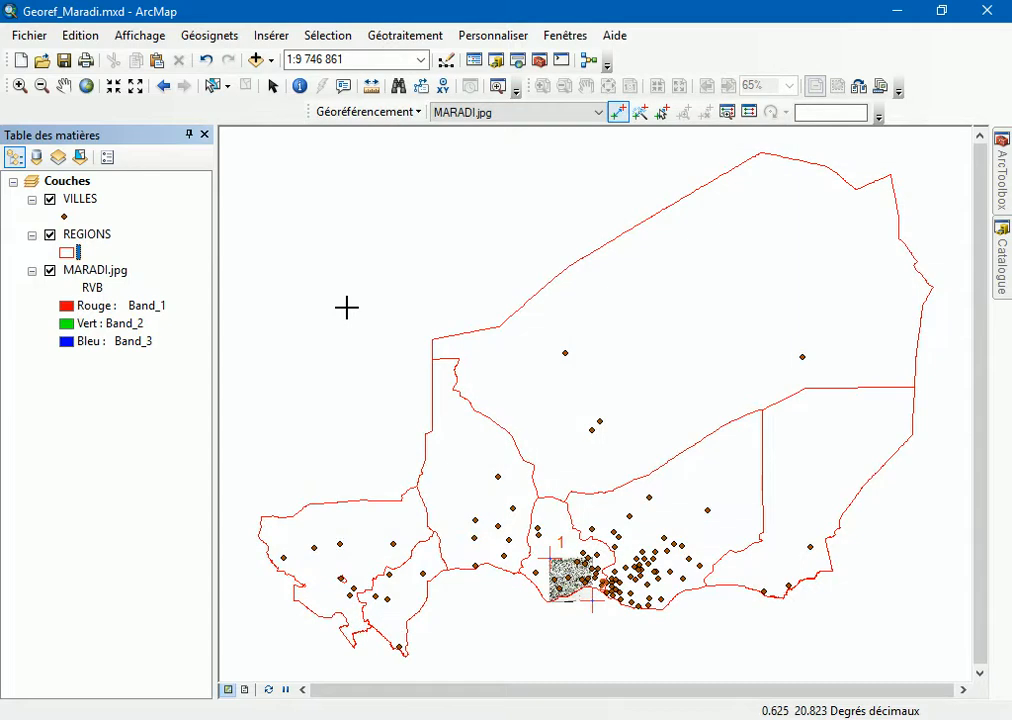
Step: Turn on labels for the towns of the VILLES layer
right_click(64, 216)
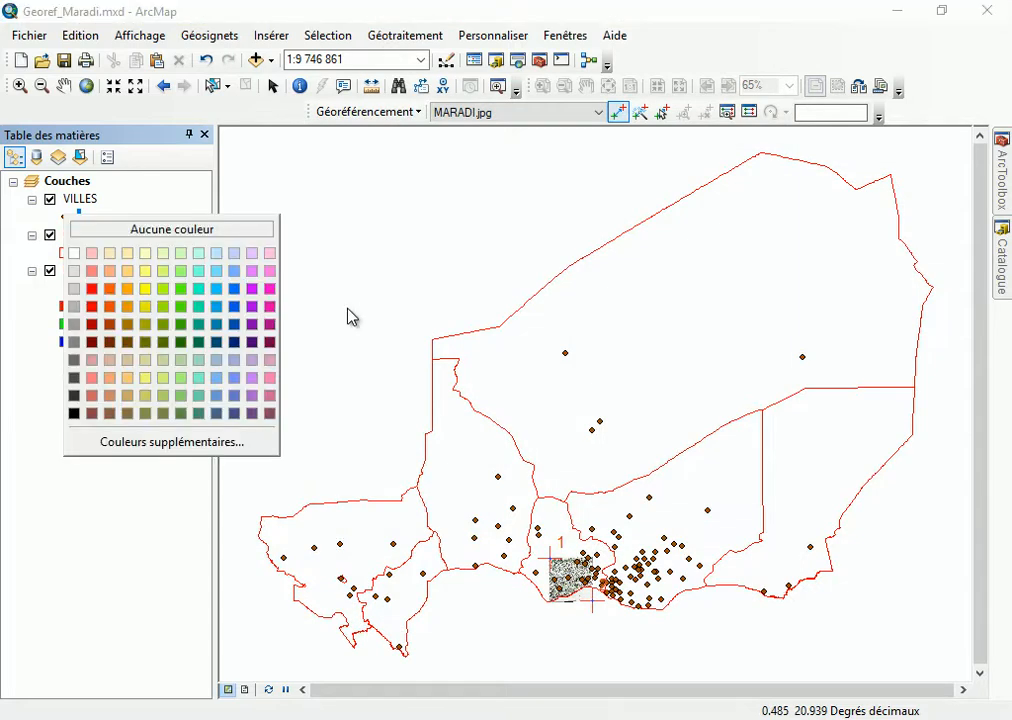
right_click(80, 199)
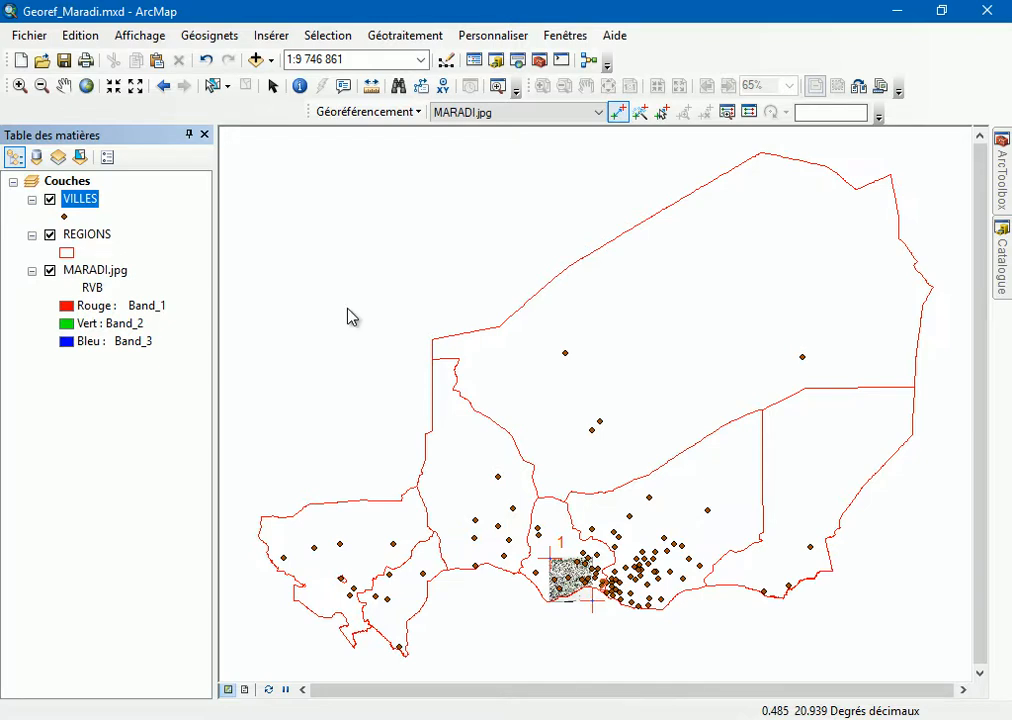
click(154, 422)
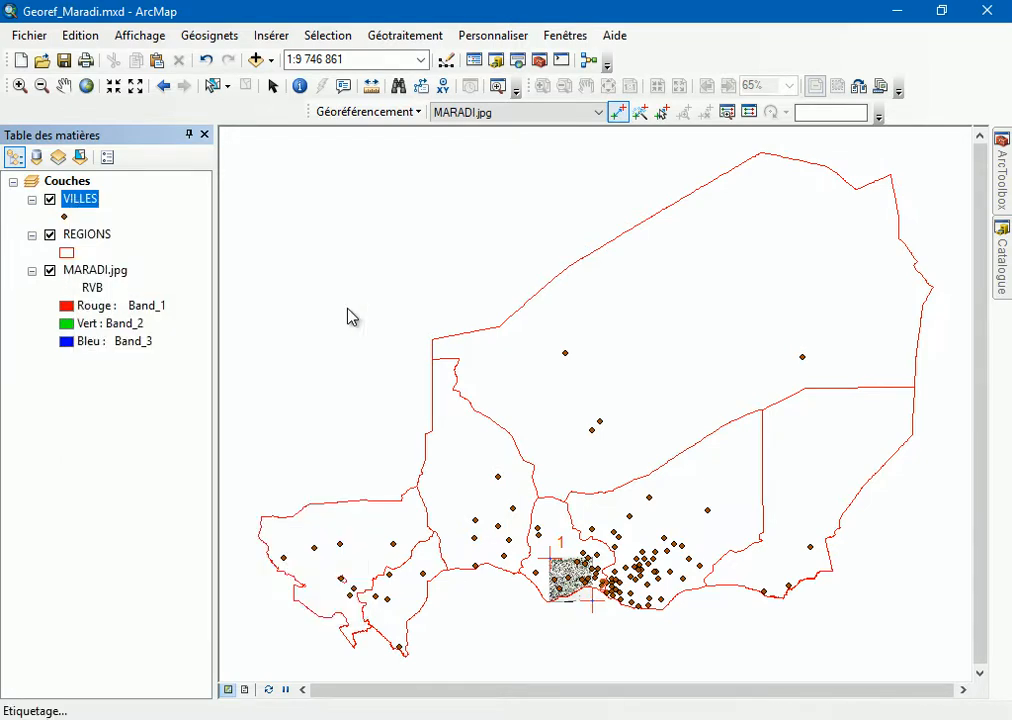
Step: Place the third control point on the 8°/14° grid corner of MARADI.jpg
scroll(346, 305, down, 3)
scroll(346, 305, down, 2)
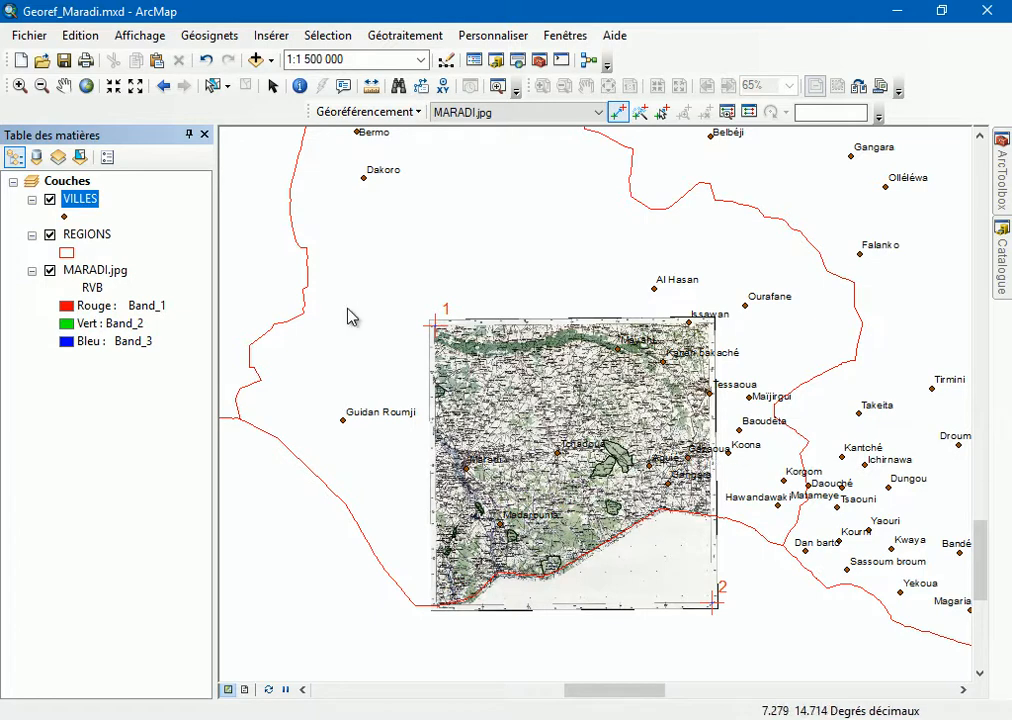
click(20, 85)
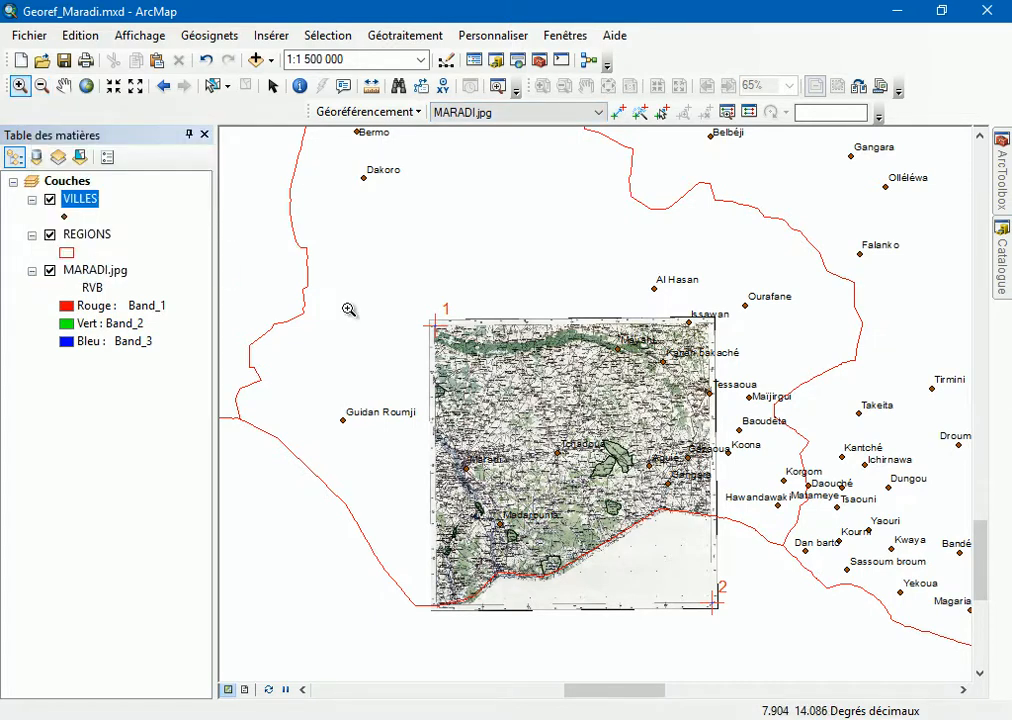
drag(685, 302, 737, 360)
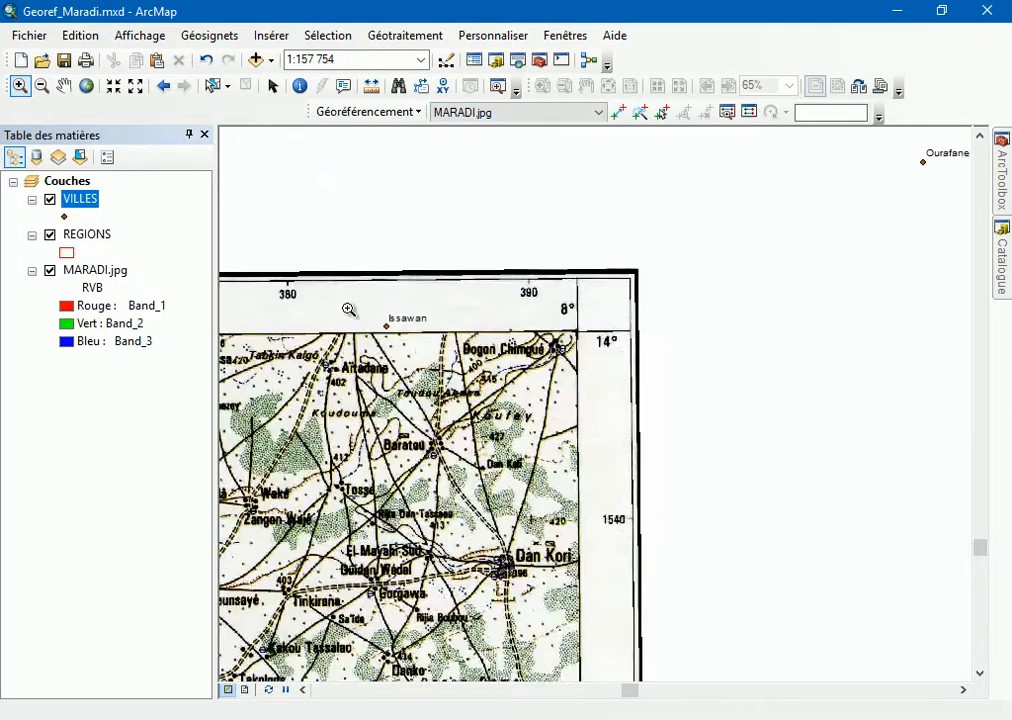
drag(436, 181, 621, 429)
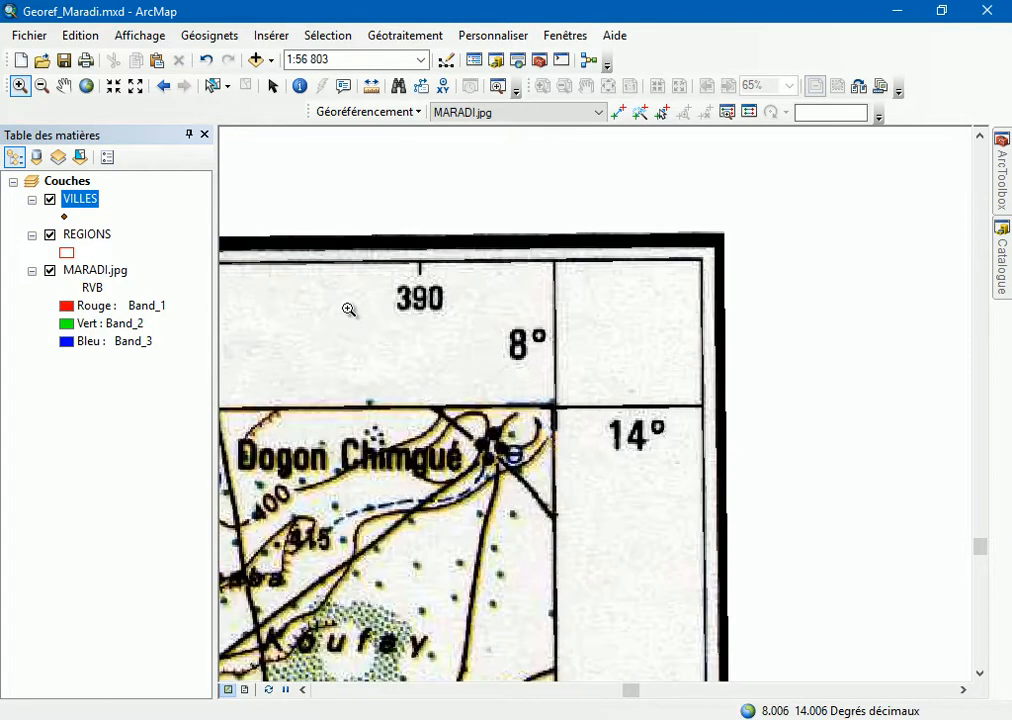
drag(477, 293, 685, 501)
key(ctrl+shift+a)
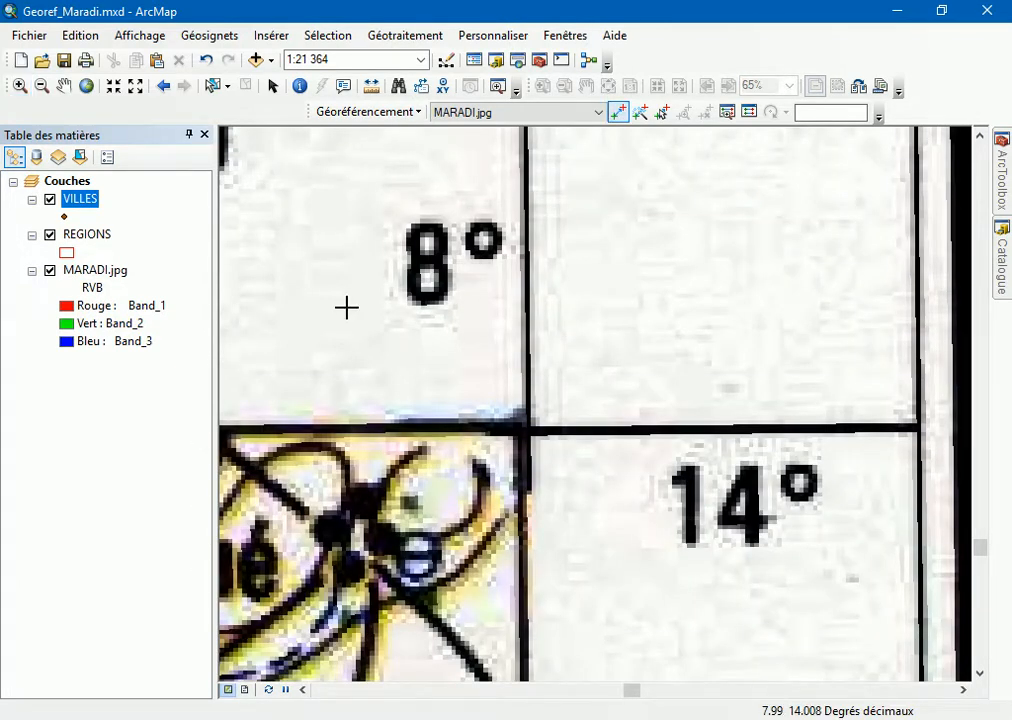
click(526, 429)
Step: Enter X 8 and Y 14 as the map coordinates of the third control point
right_click(526, 429)
click(584, 440)
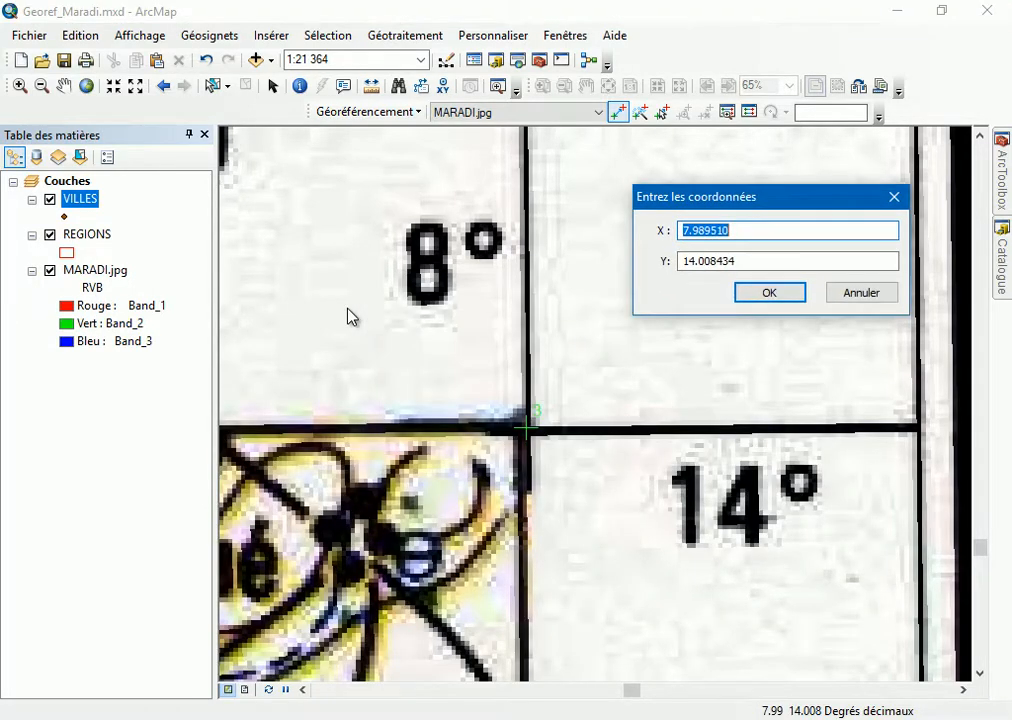
text(8)
key(Tab)
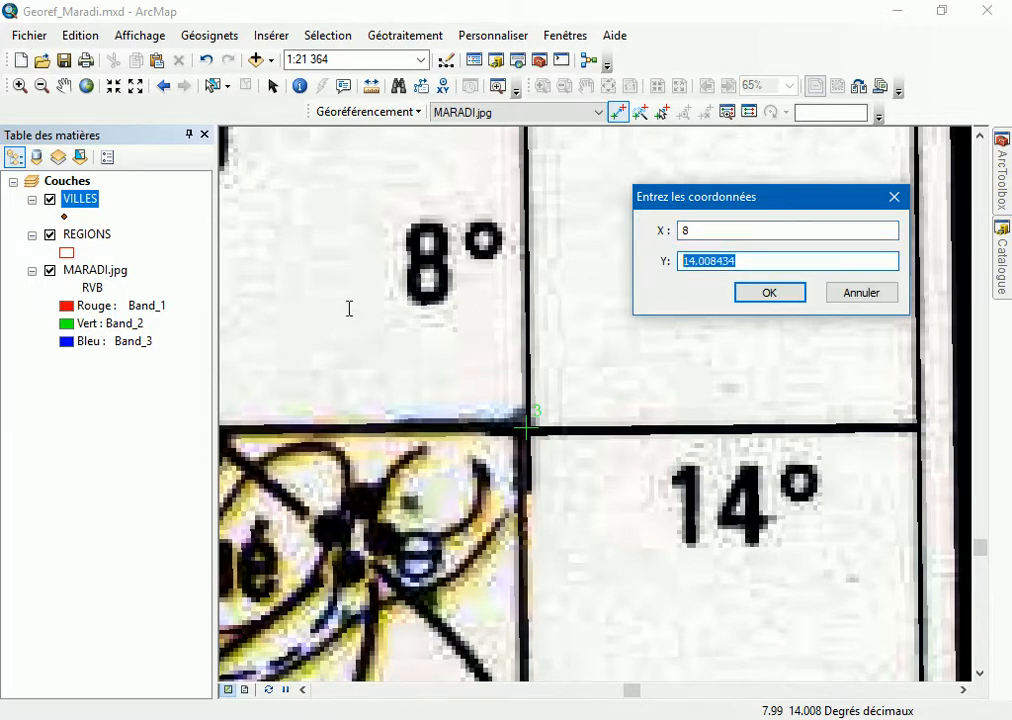
key(Home)
key(Right)
key(Right)
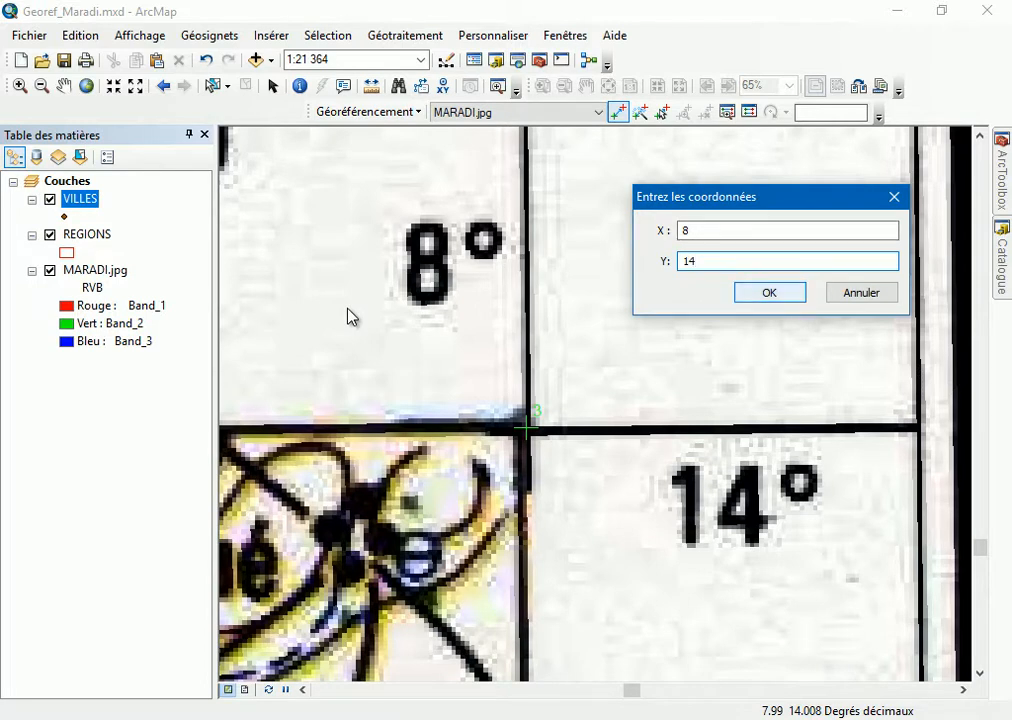
key(Return)
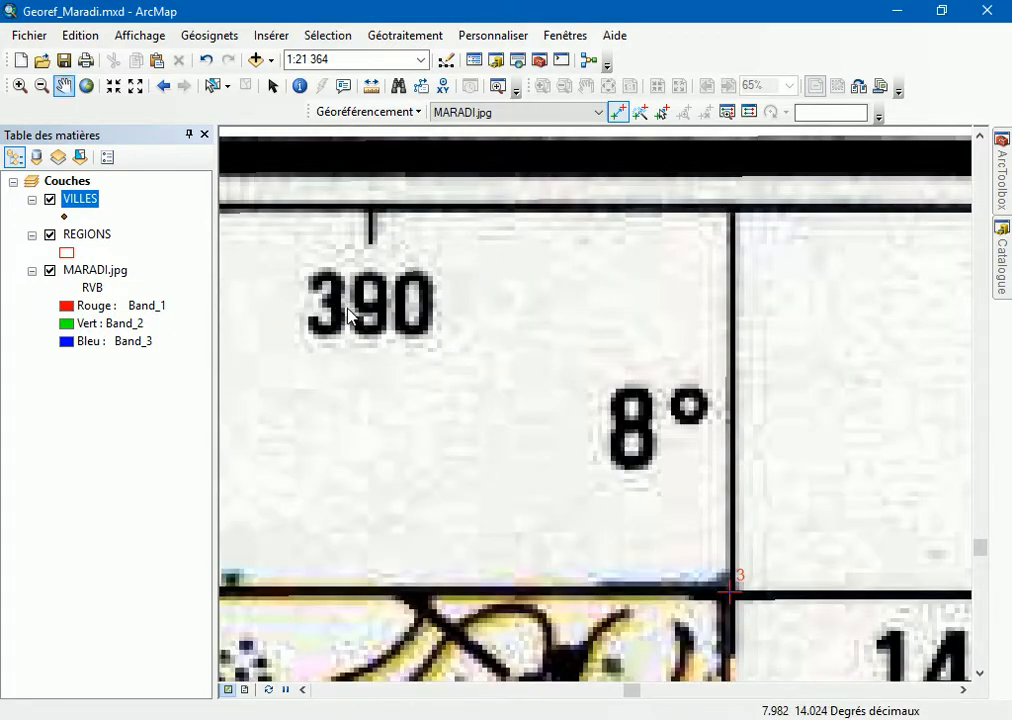
Step: Show the full extent of MARADI.jpg and open the link table of its control points
click(86, 85)
key(z)
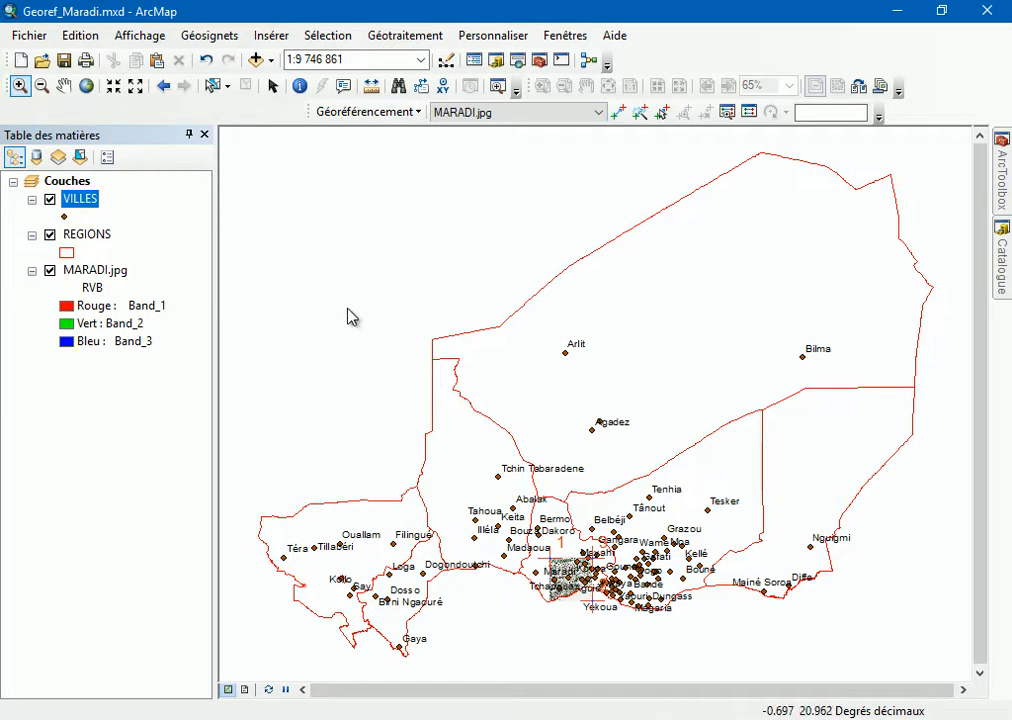
right_click(95, 270)
click(181, 379)
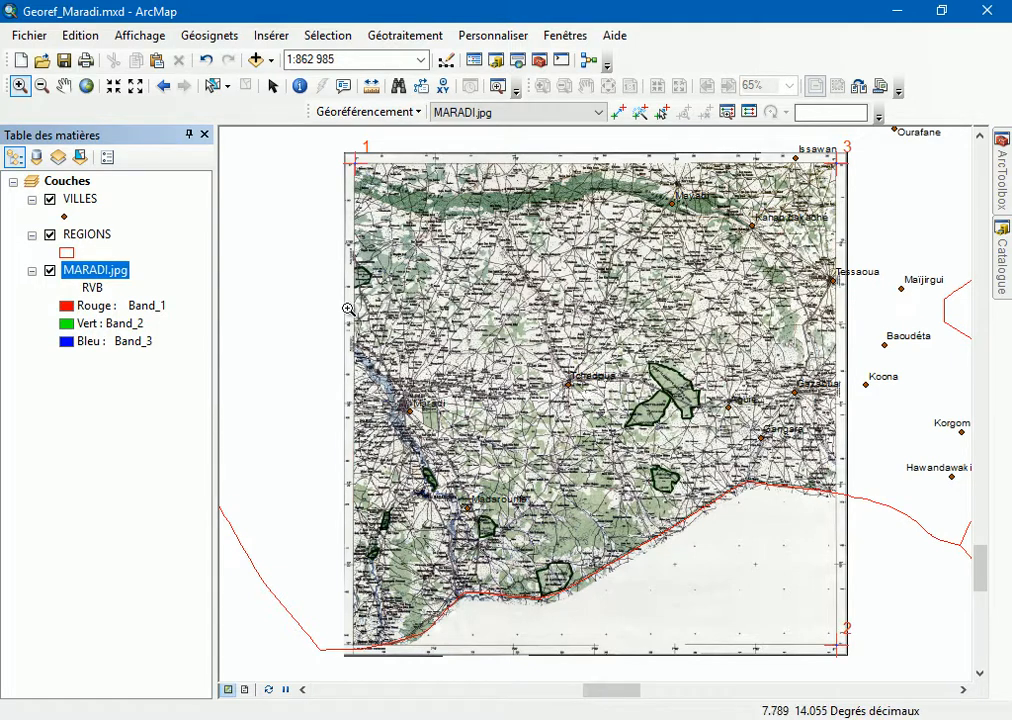
click(749, 112)
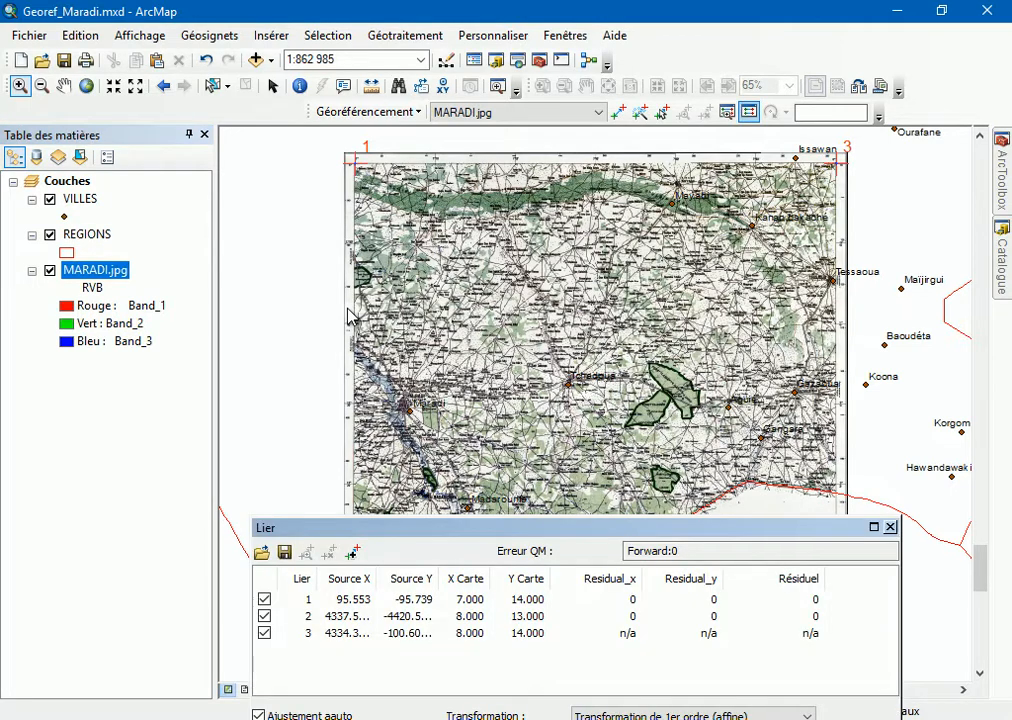
drag(671, 527, 721, 198)
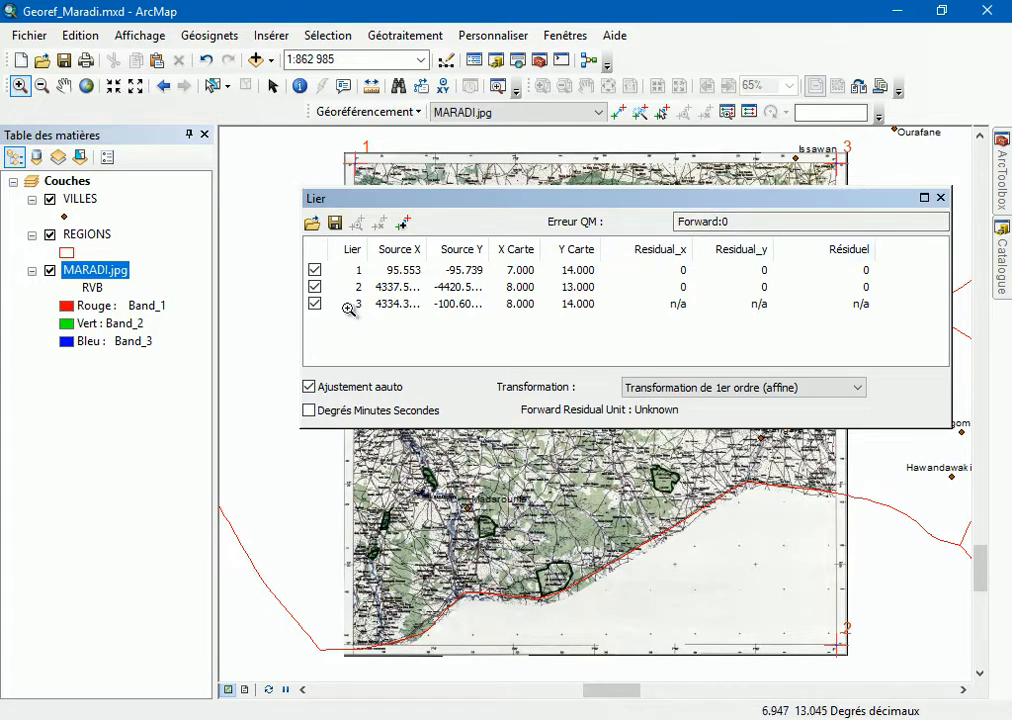
Step: Place the fourth control point on the 7°/13° grid corner of MARADI.jpg and open its coordinate entry
drag(328, 622, 390, 667)
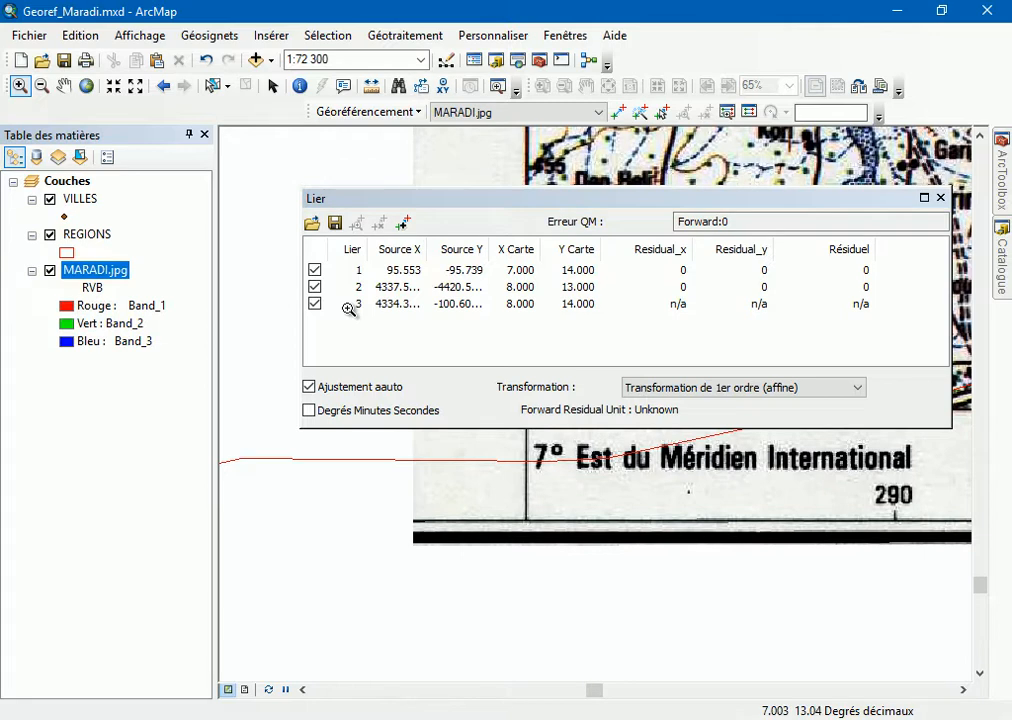
drag(543, 198, 540, 522)
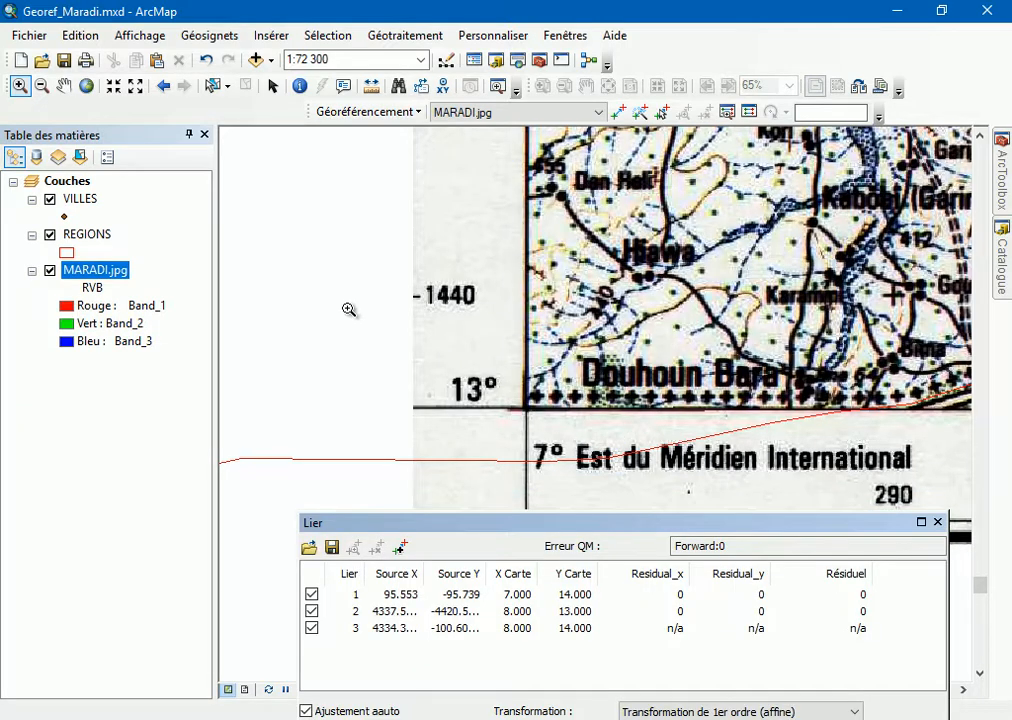
mouse_move(438, 352)
mouse_down()
mouse_move(573, 509)
mouse_move(588, 509)
mouse_up()
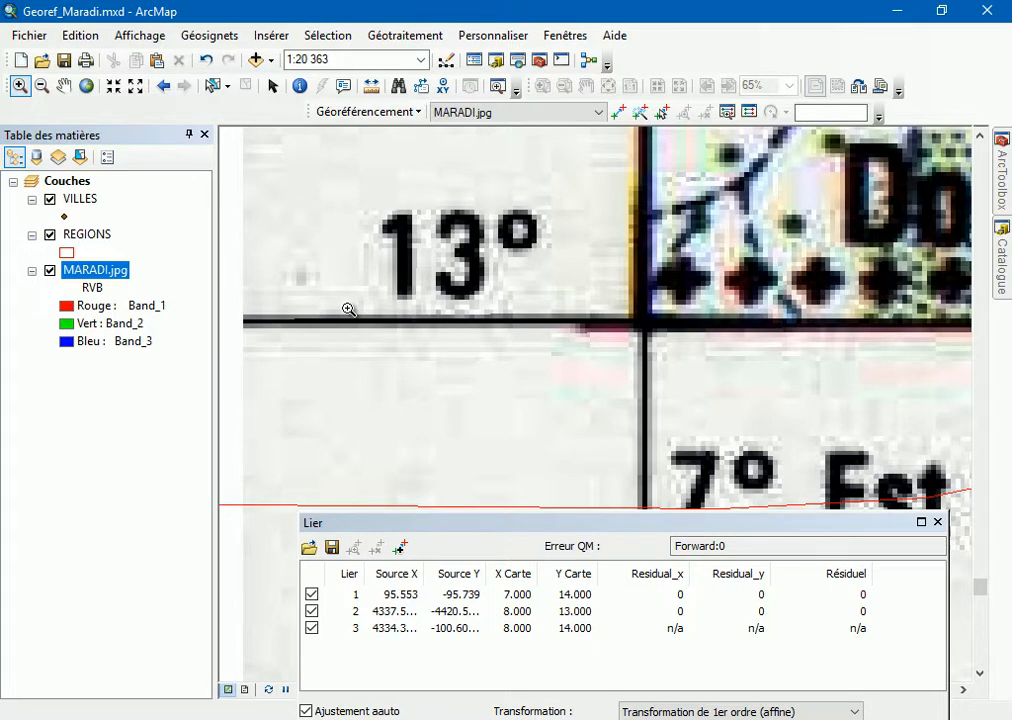
click(618, 112)
click(644, 321)
right_click(645, 321)
key(Return)
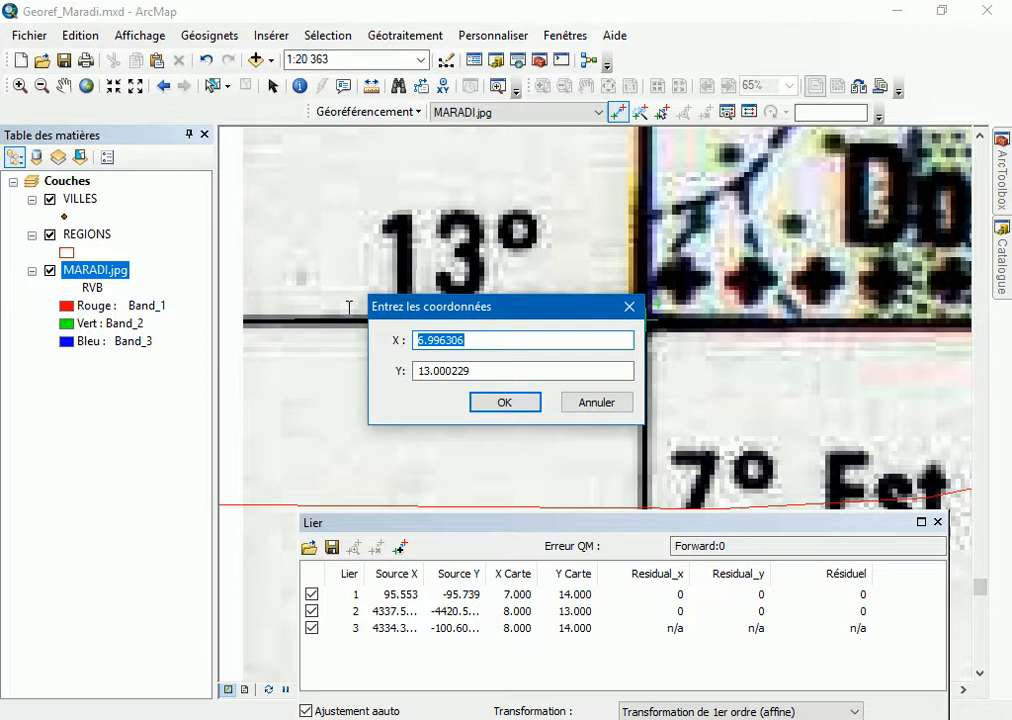
Step: Enter X 7 and Y 13 as the map coordinates of the fourth control point
text(7)
key(Tab)
key(ctrl+a)
text(13)
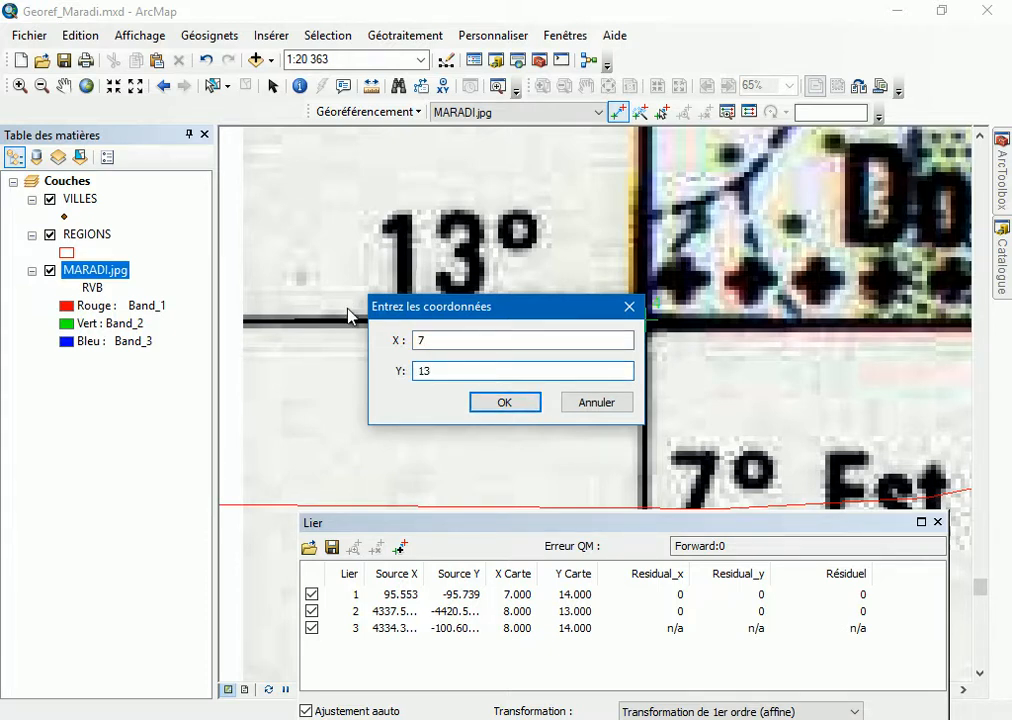
key(Return)
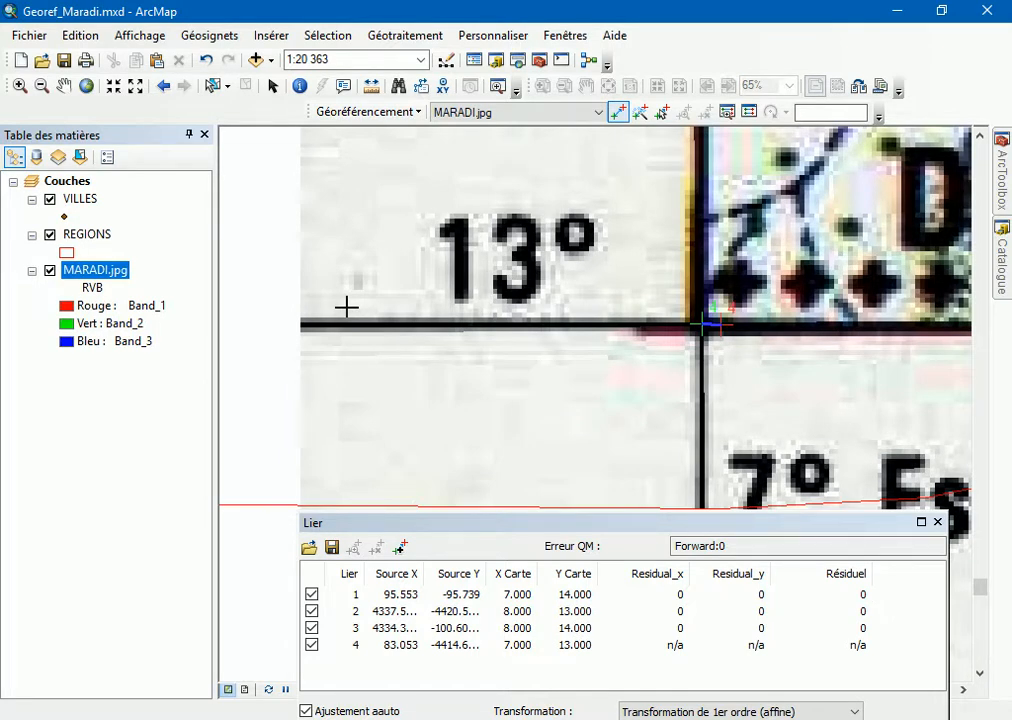
Step: Set the transformation for the control-point links to Ajuster
mouse_move(620, 523)
mouse_down()
mouse_move(617, 412)
mouse_move(574, 322)
mouse_move(538, 290)
mouse_up()
drag(620, 291, 617, 499)
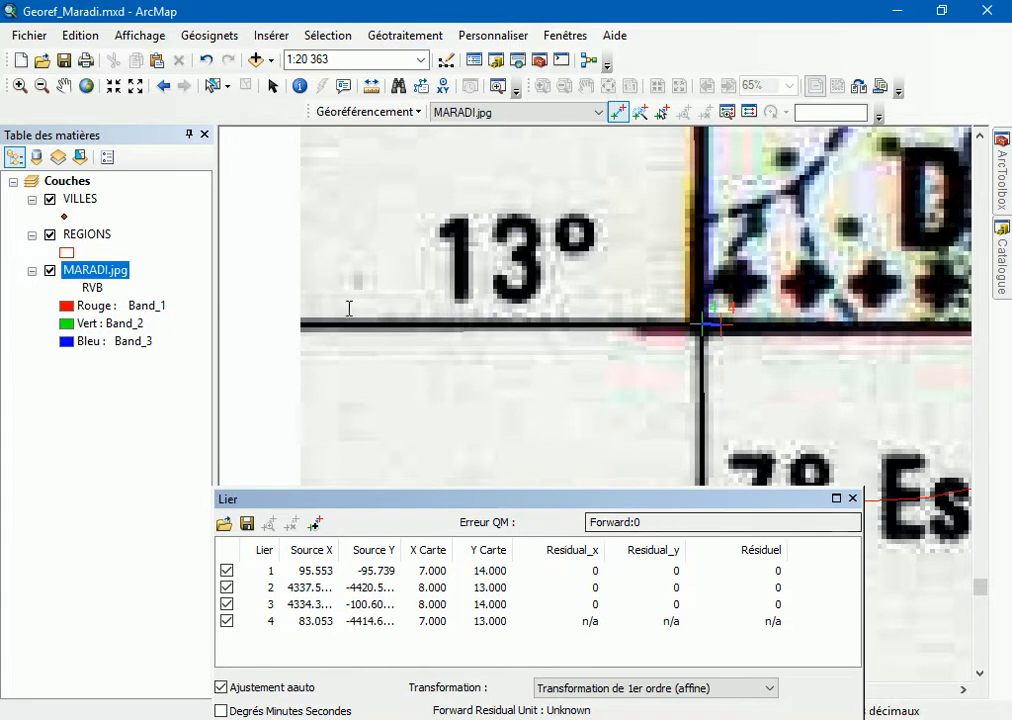
drag(343, 500, 350, 318)
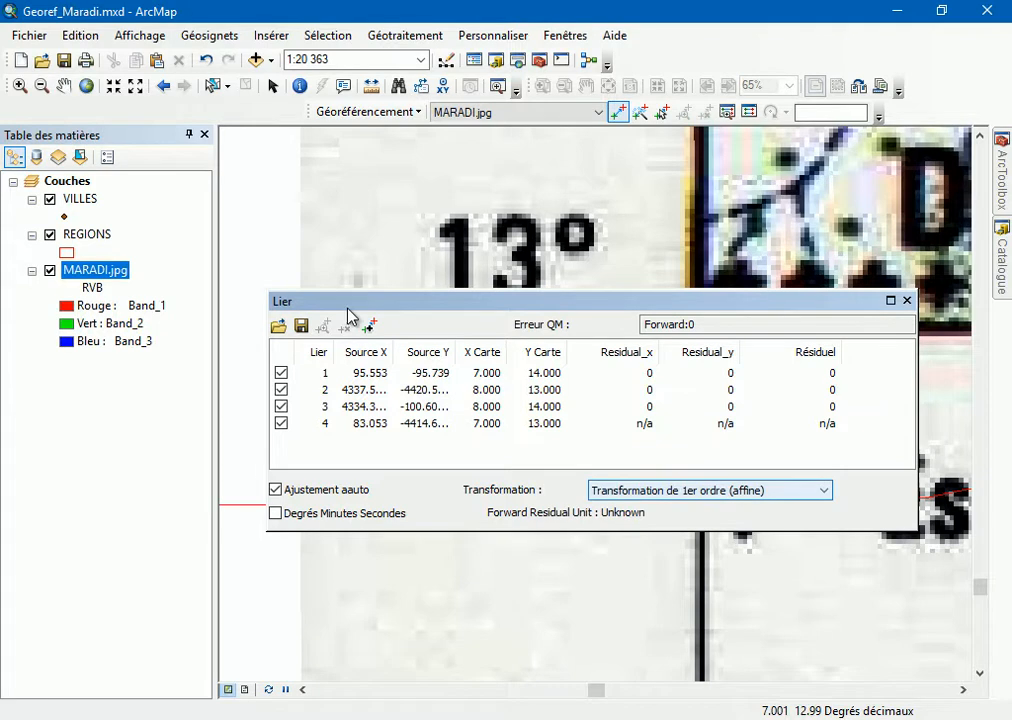
click(823, 490)
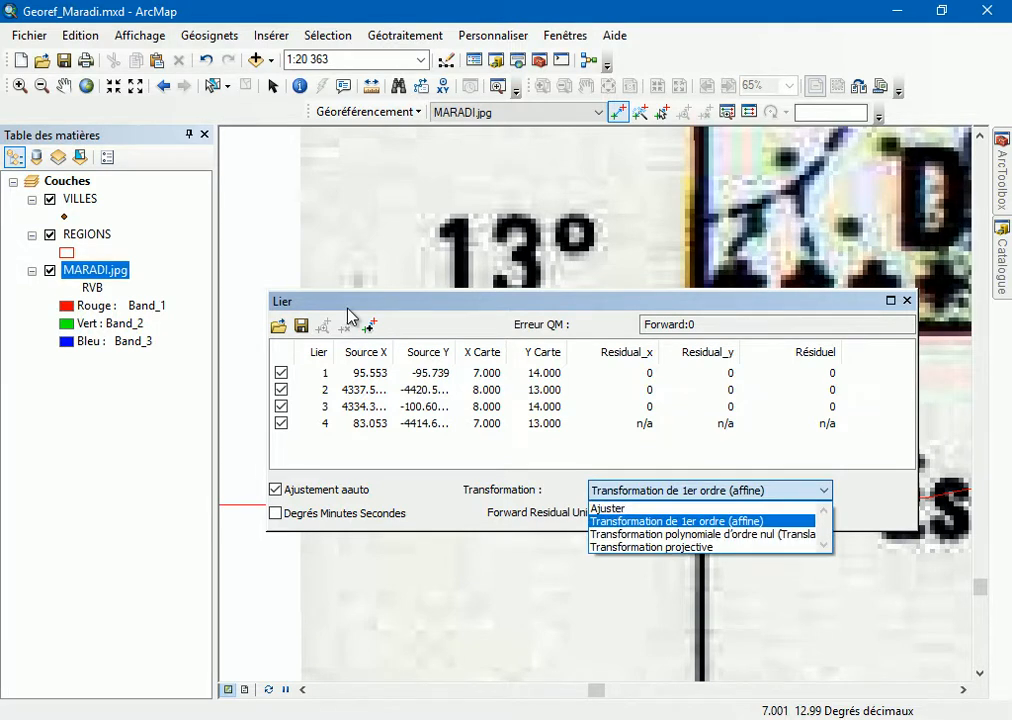
key(Return)
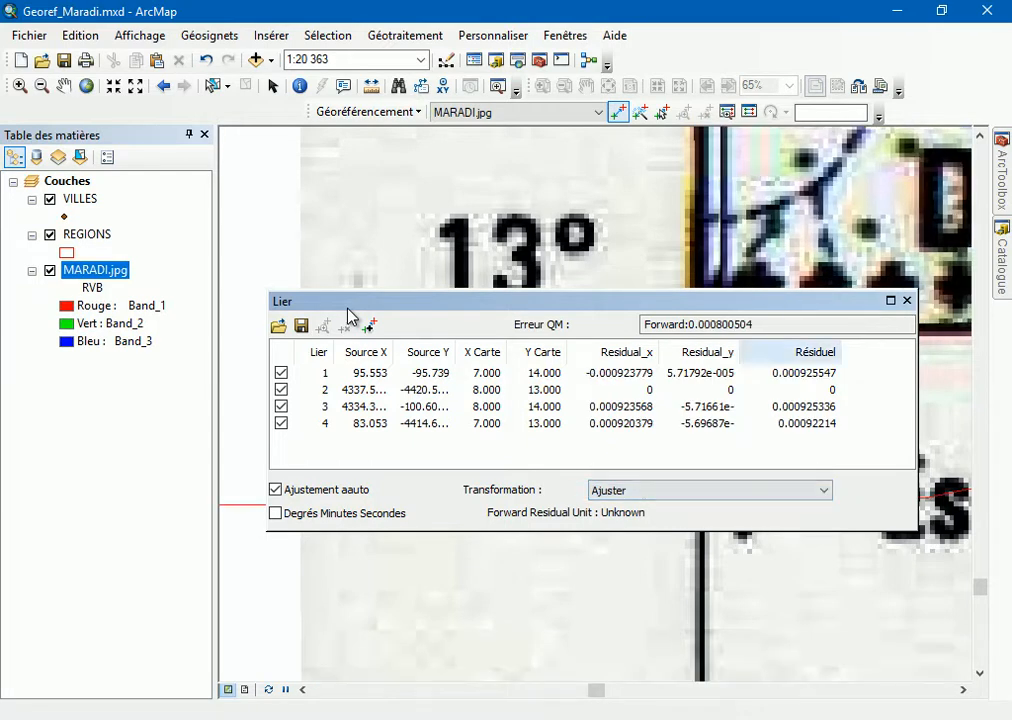
Step: Examine the total RMS error and the residuals of the four links
key(shift+Left)
key(shift+Left)
key(shift+Left)
key(shift+Left)
key(shift+Left)
key(shift+Left)
key(shift+Left)
key(shift+Left)
key(shift+Left)
key(shift+Left)
key(shift+Left)
key(End)
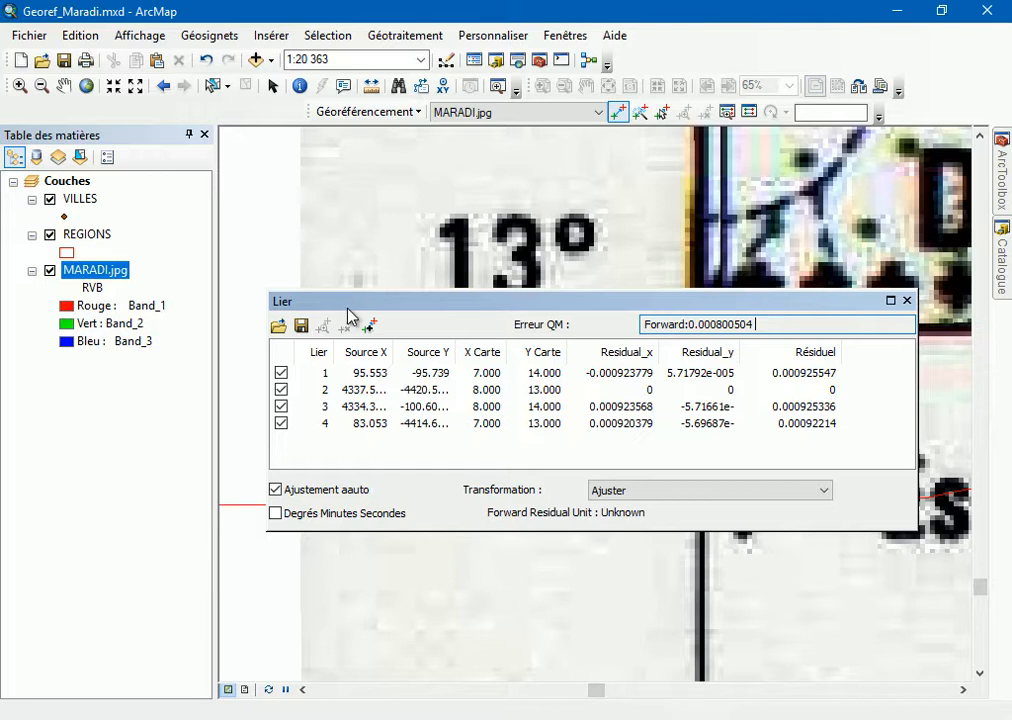
drag(348, 312, 359, 436)
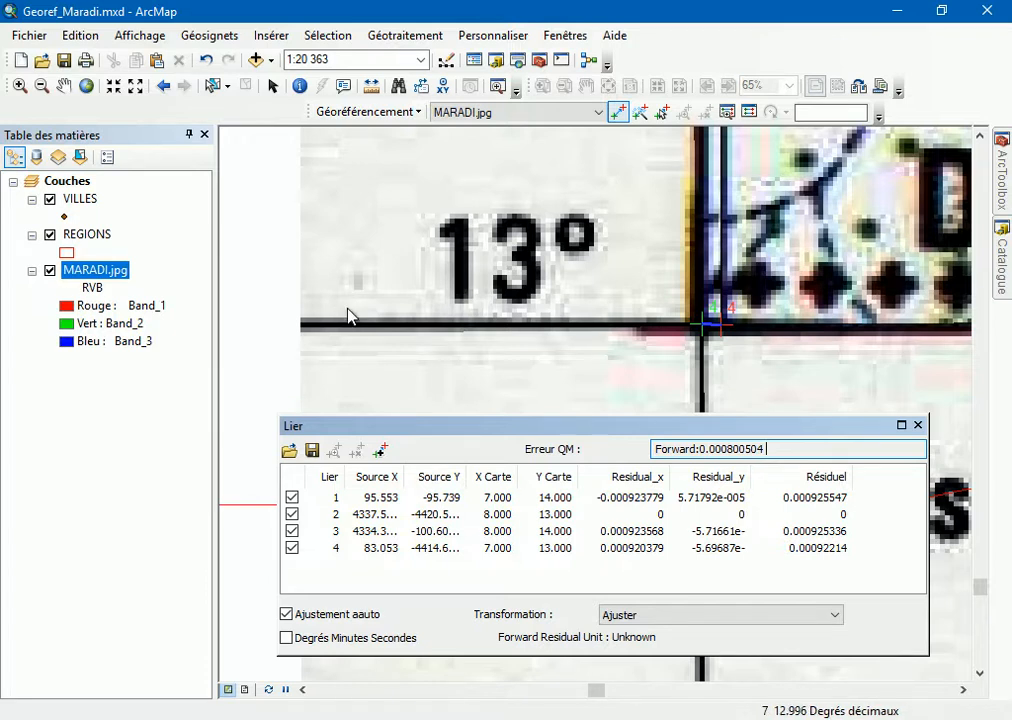
Step: Review the affine, zero-order polynomial and projective transformation options for the links, keeping Ajuster selected
click(720, 614)
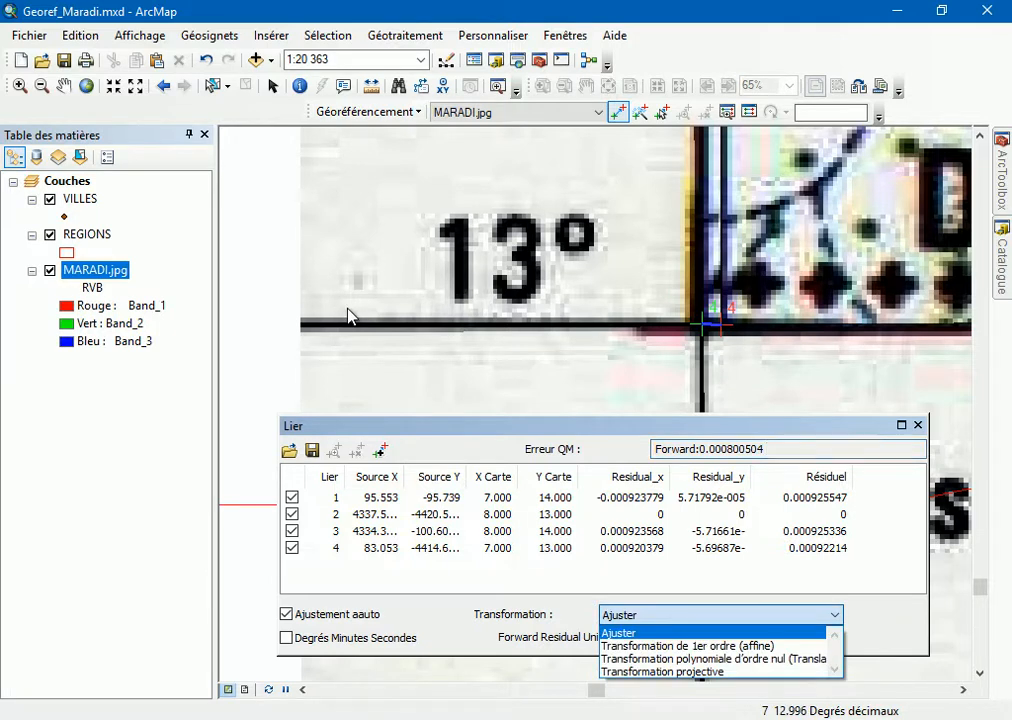
key(Down)
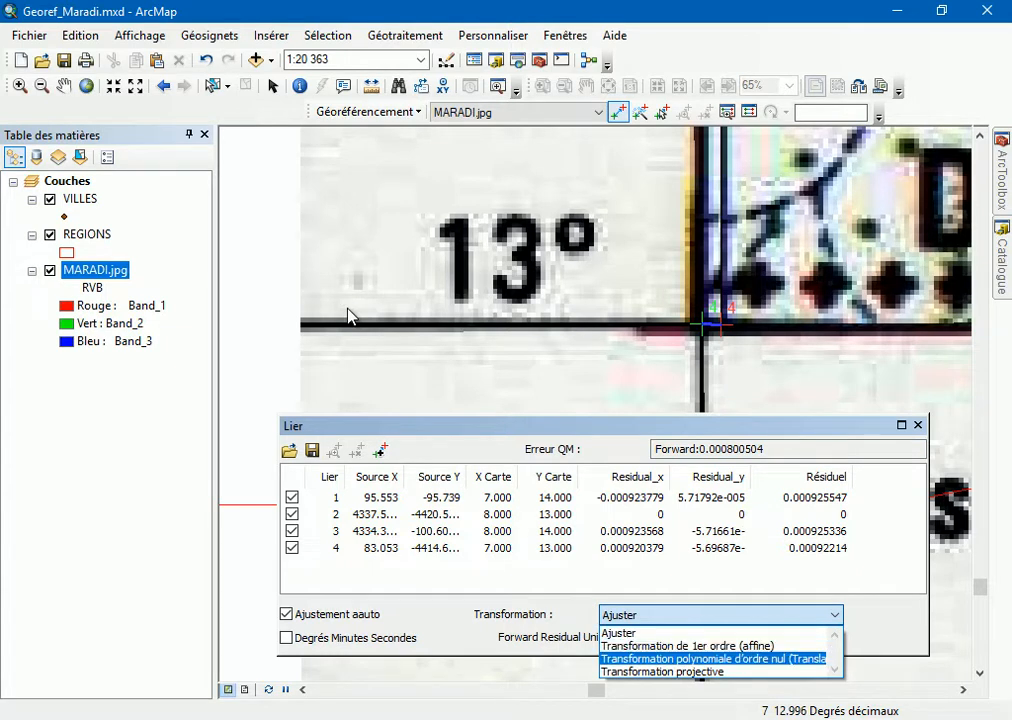
key(Up)
key(Down)
key(Down)
key(Up)
key(Up)
key(Up)
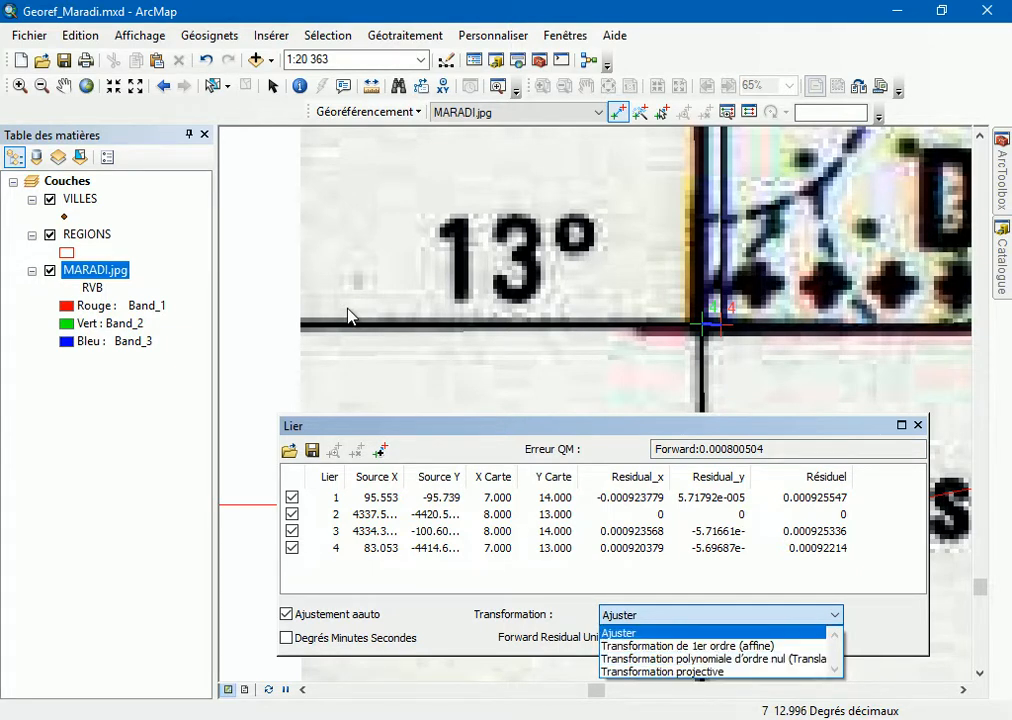
key(Return)
scroll(347, 310, up, 1)
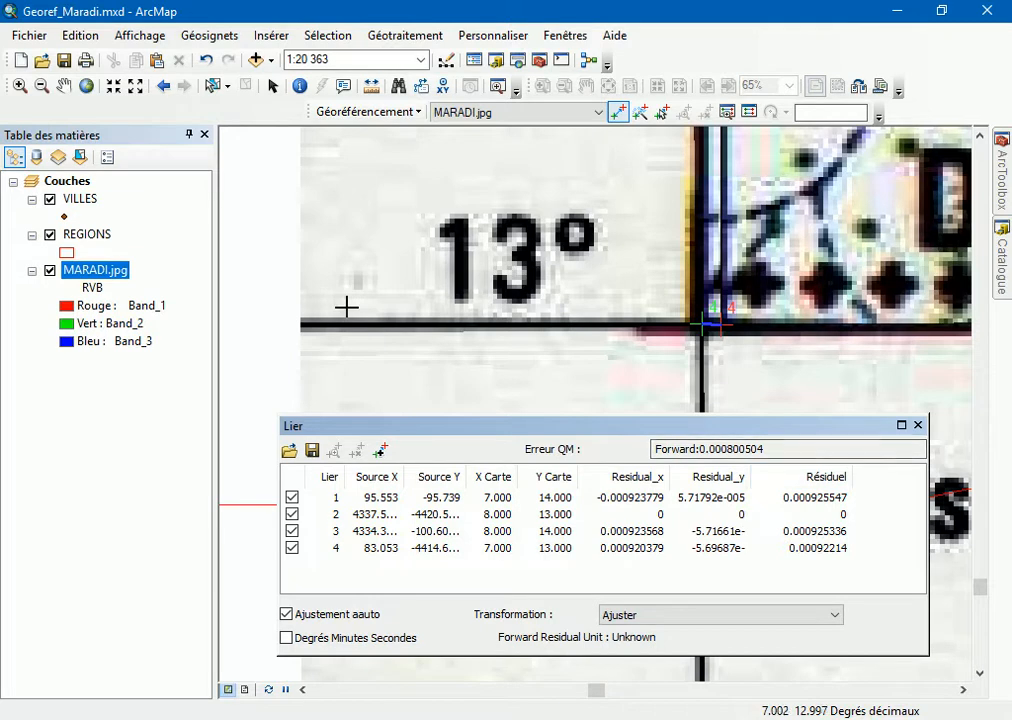
scroll(347, 308, up, 1)
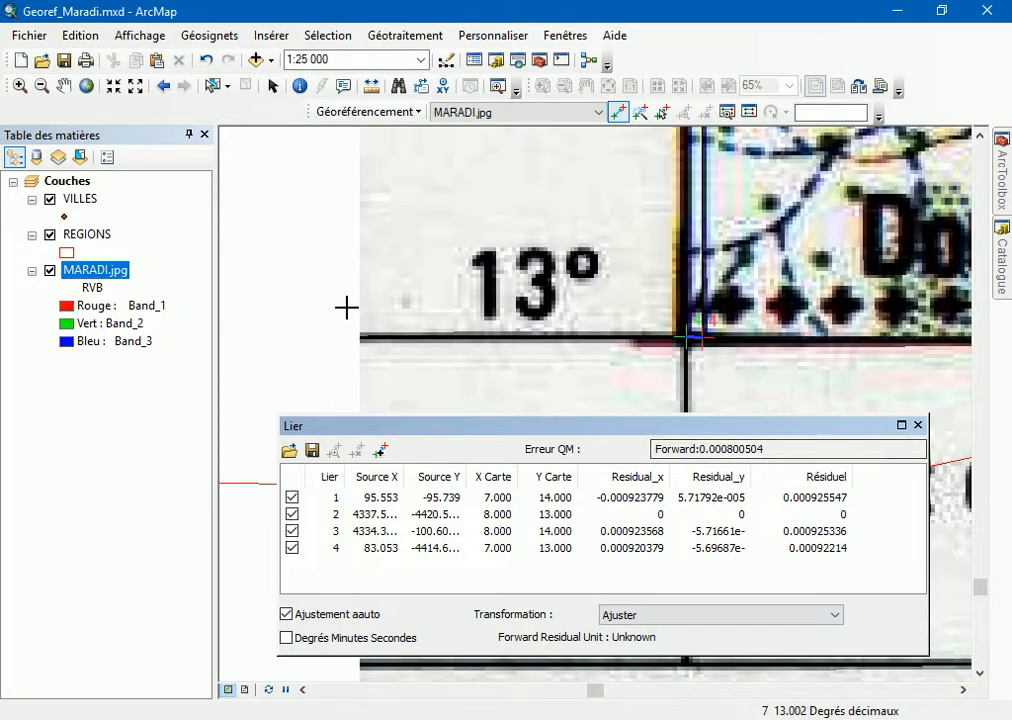
scroll(347, 308, up, 3)
scroll(347, 308, up, 4)
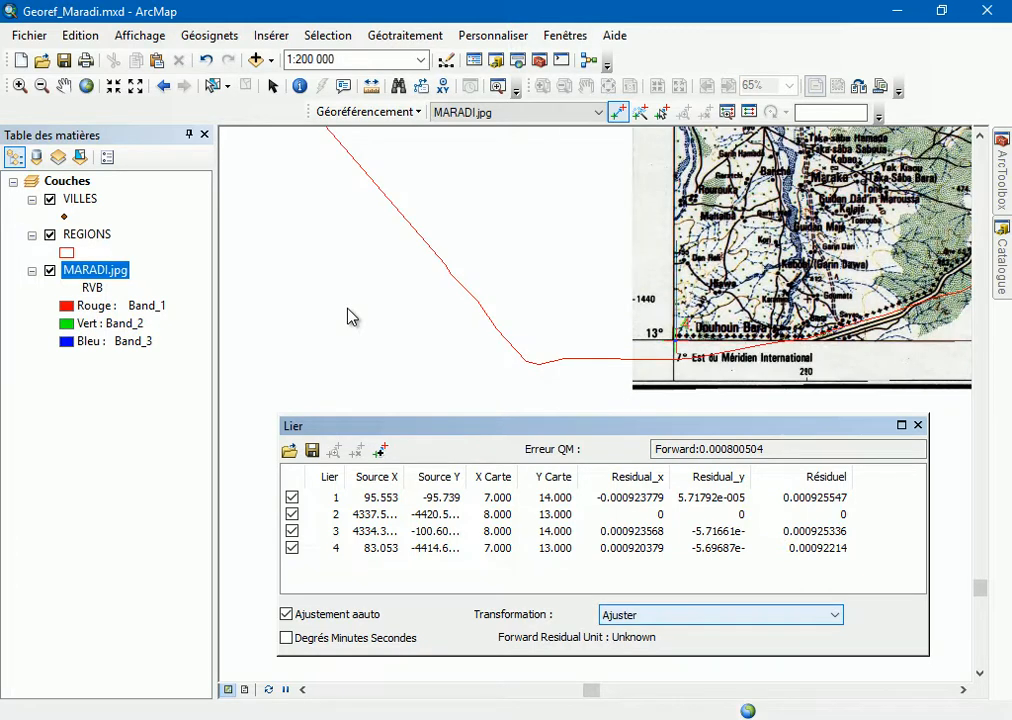
key(alt+Down)
key(Down)
key(Down)
key(Down)
key(Up)
key(Up)
key(Up)
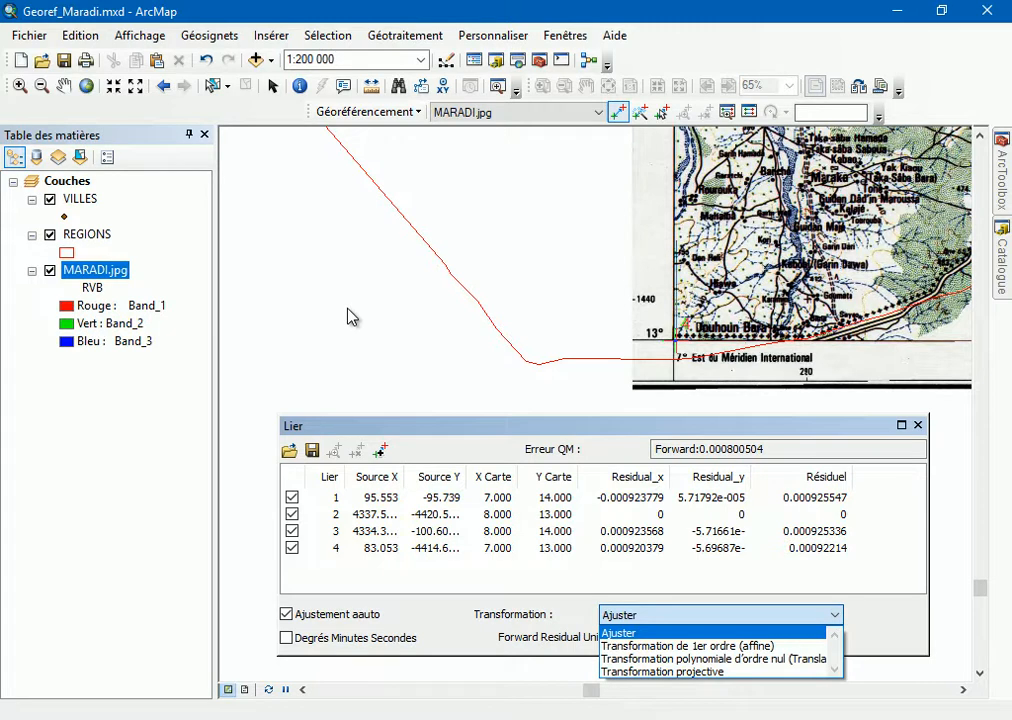
key(Down)
key(Down)
key(Down)
key(Up)
key(Up)
key(Down)
key(Down)
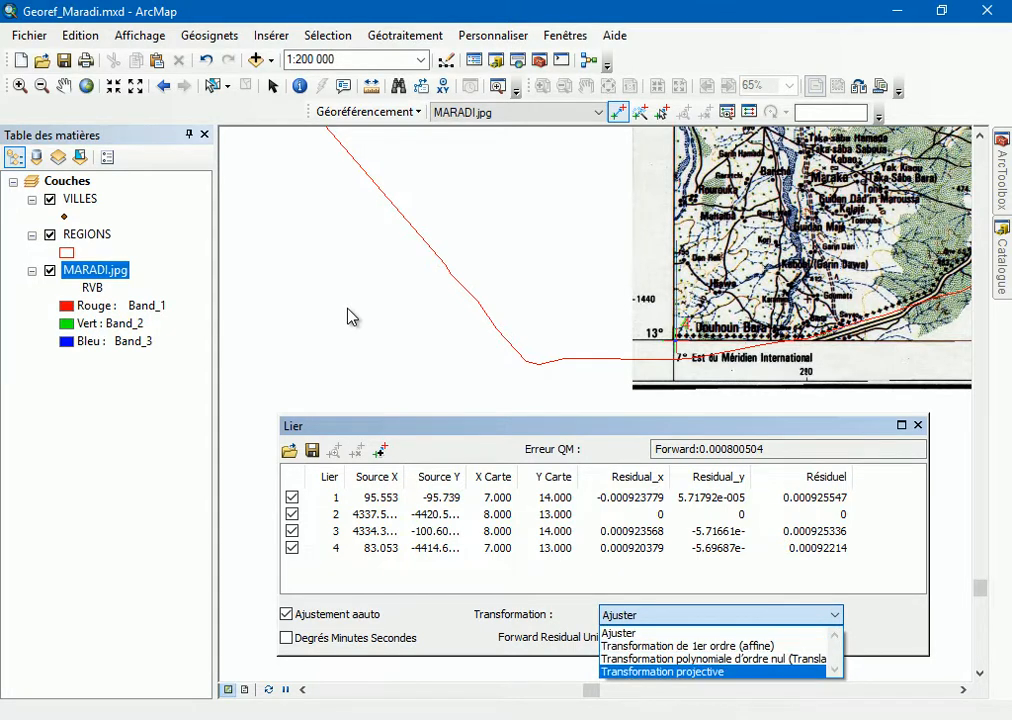
key(Up)
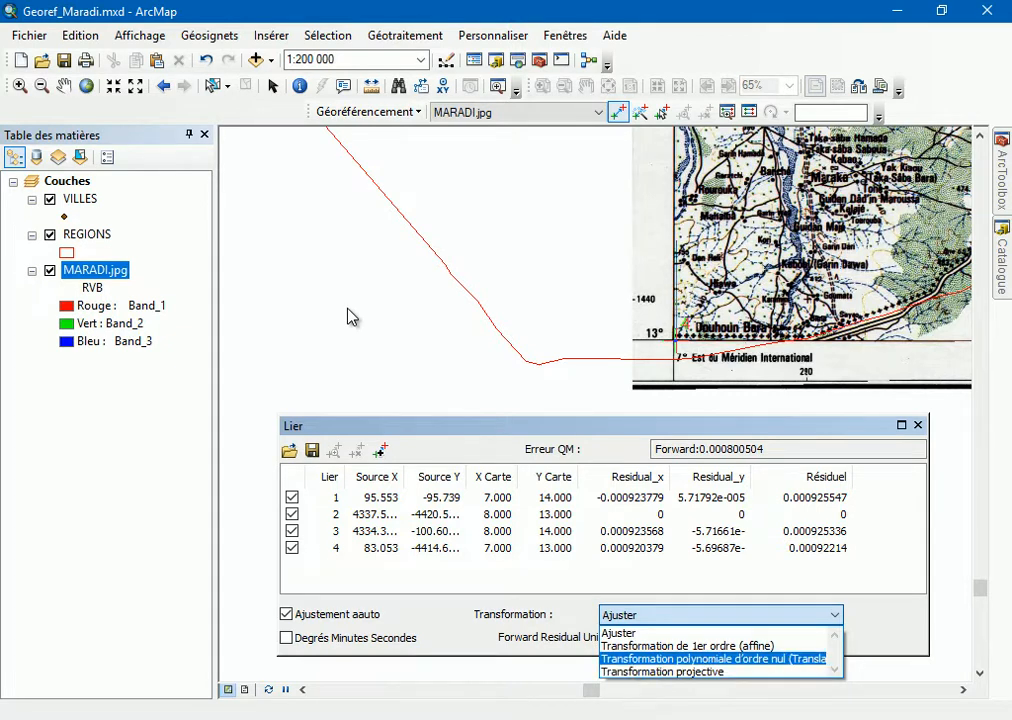
key(Up)
key(Up)
key(Return)
Step: Place the fifth control point where the 13°30' tick meets the western inner frame line of the MARADI.jpg map
scroll(347, 310, up, 3)
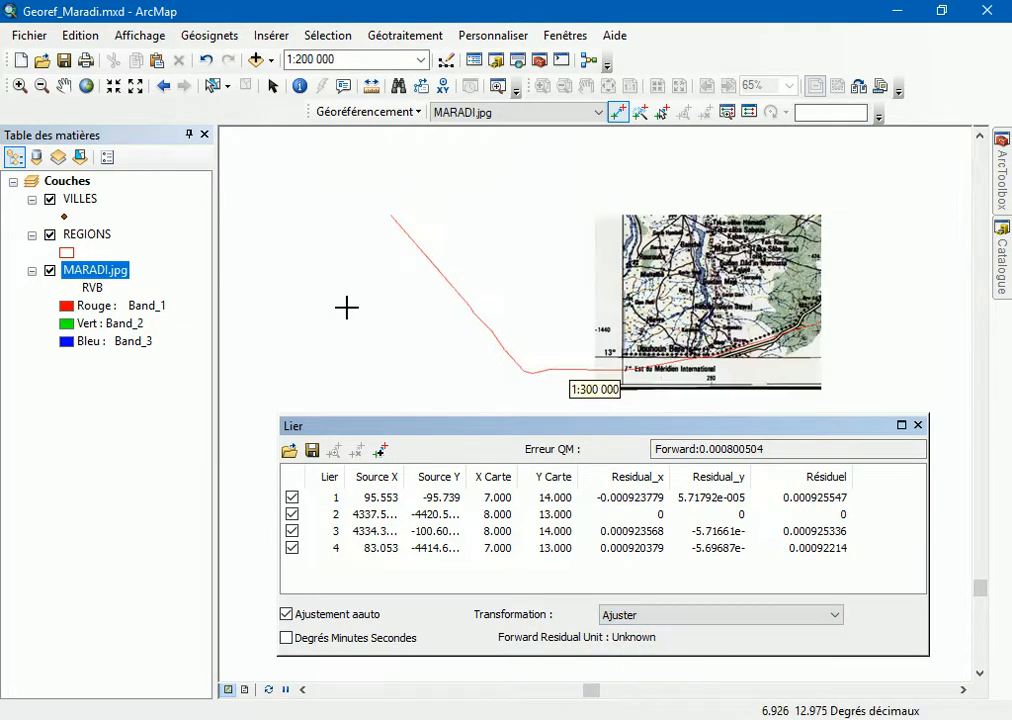
right_click(110, 274)
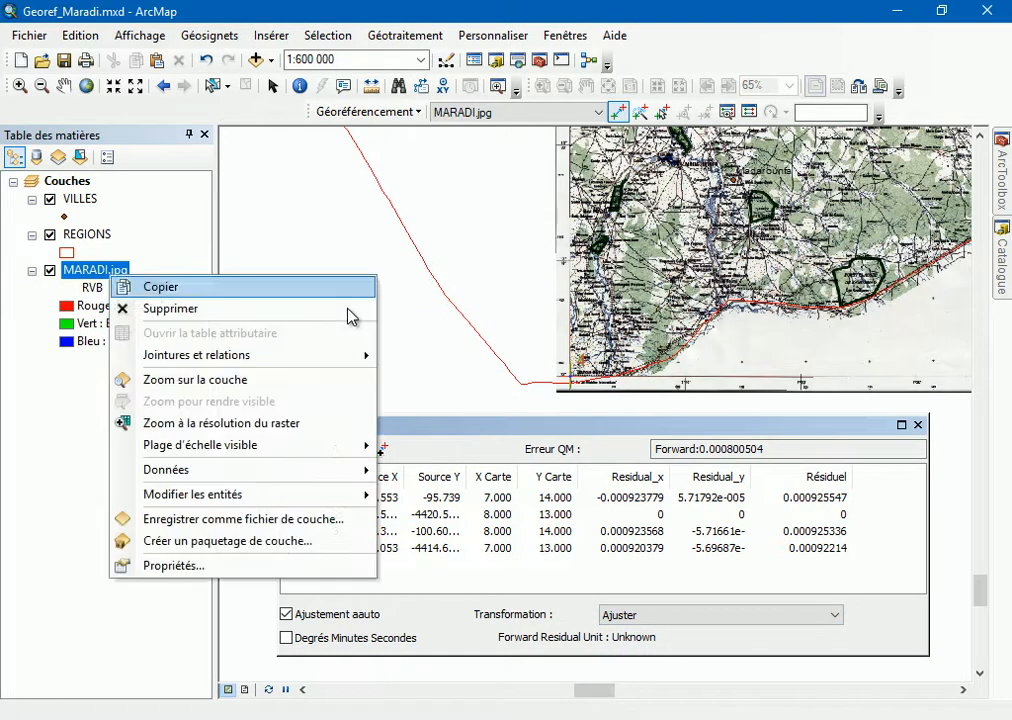
click(195, 379)
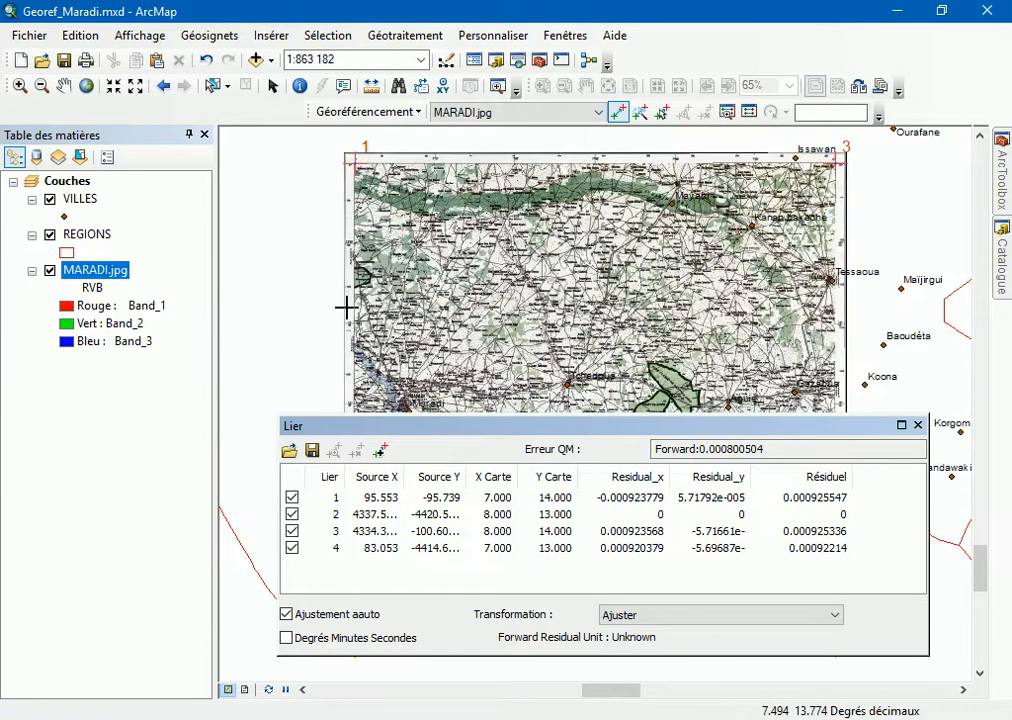
drag(500, 426, 712, 520)
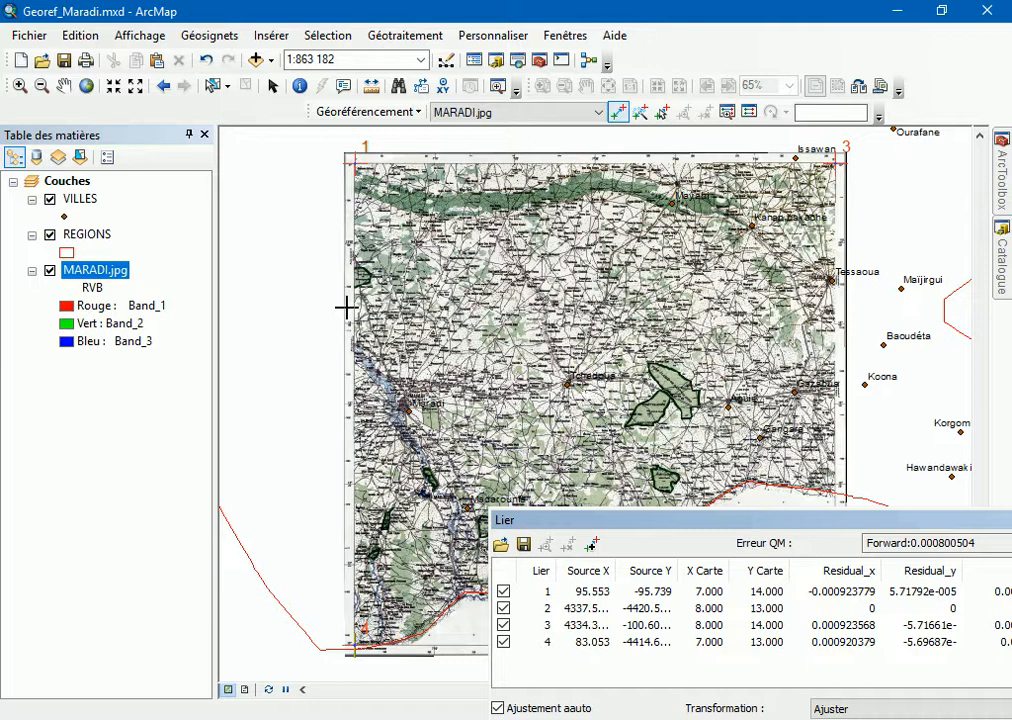
click(20, 87)
click(348, 309)
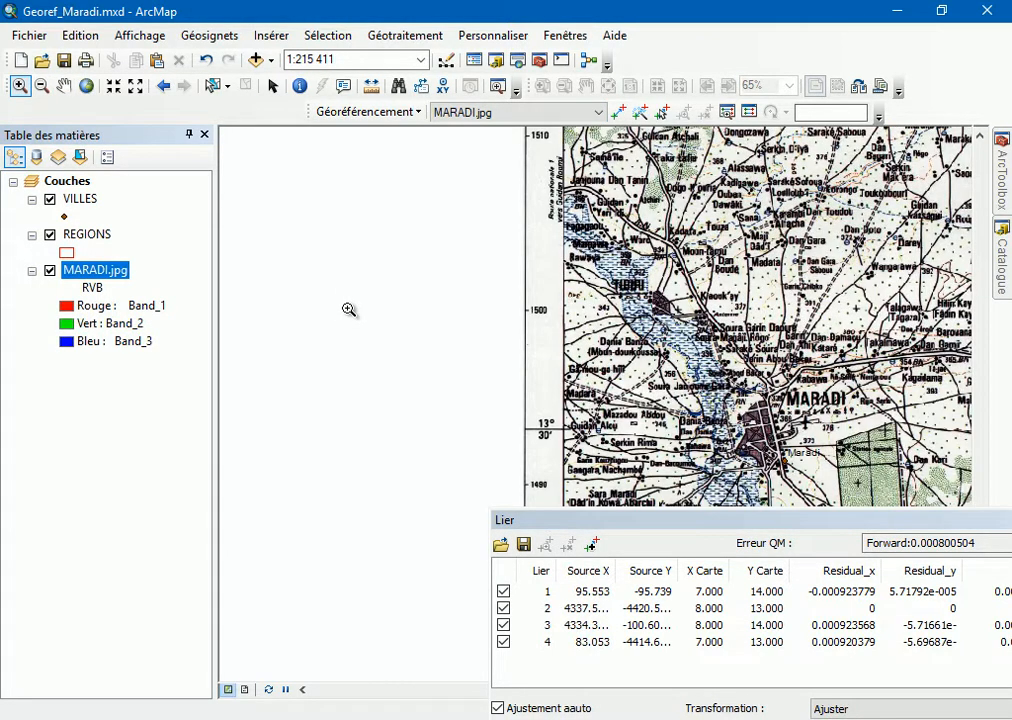
drag(484, 377, 632, 496)
drag(409, 311, 655, 406)
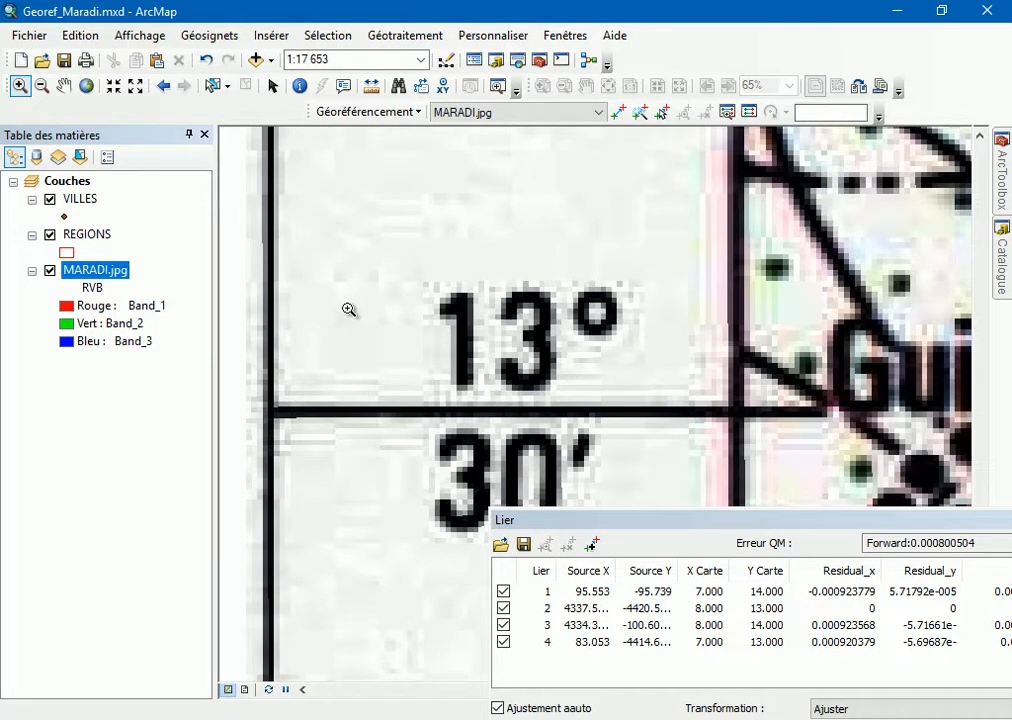
click(618, 112)
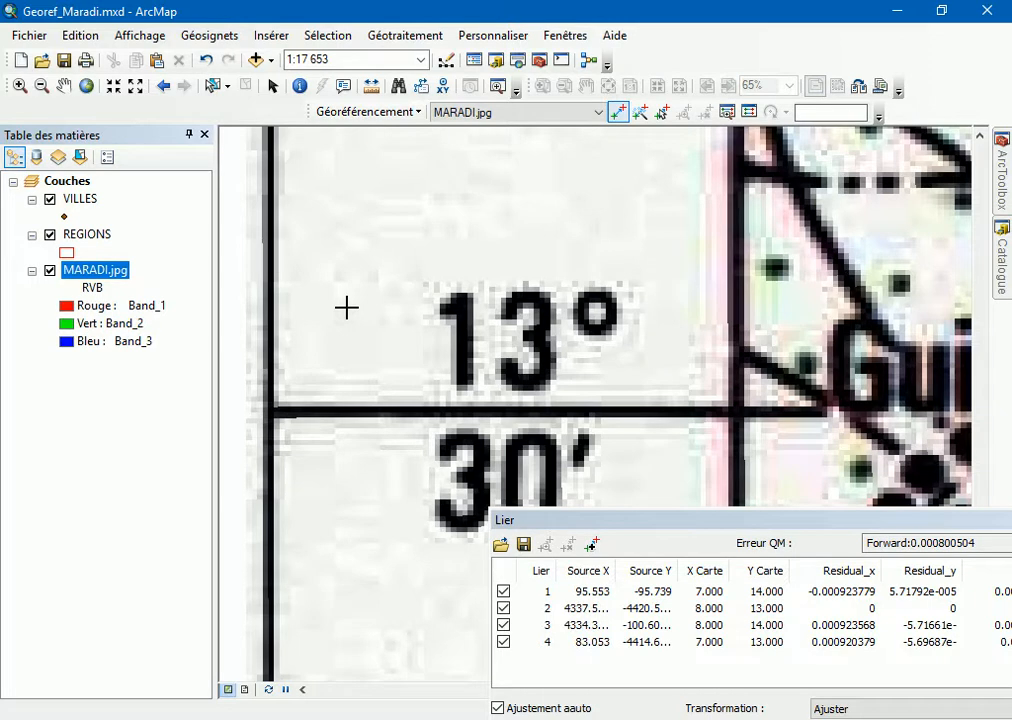
click(738, 411)
Step: Enter X 7 and Y 13.5 as the map coordinates of the fifth control point
right_click(738, 411)
click(790, 423)
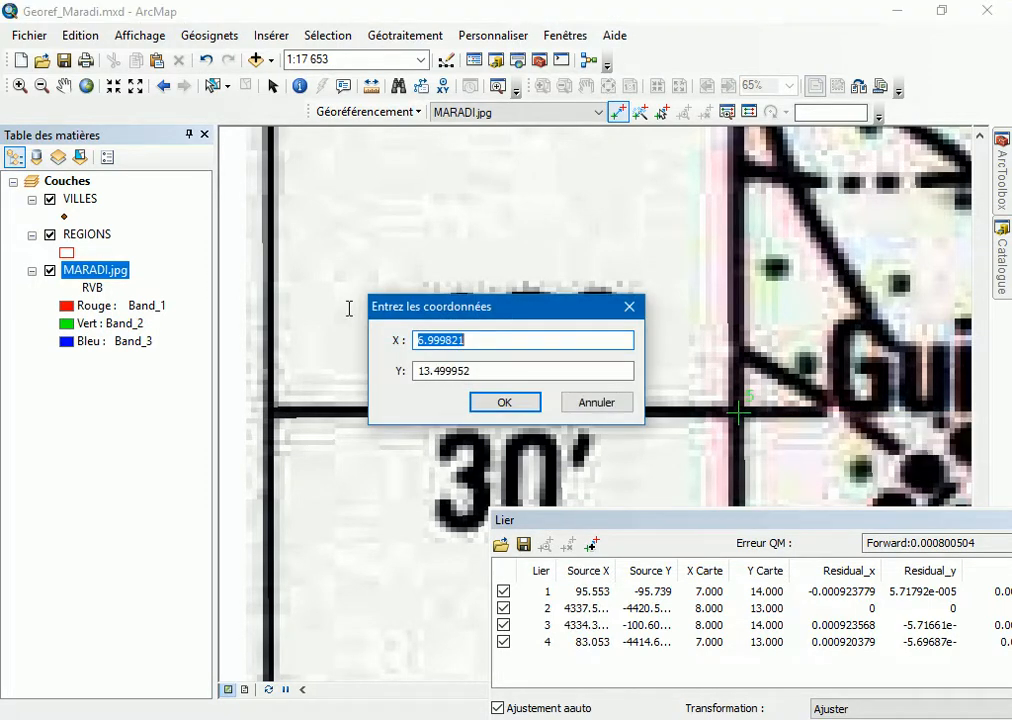
text(7)
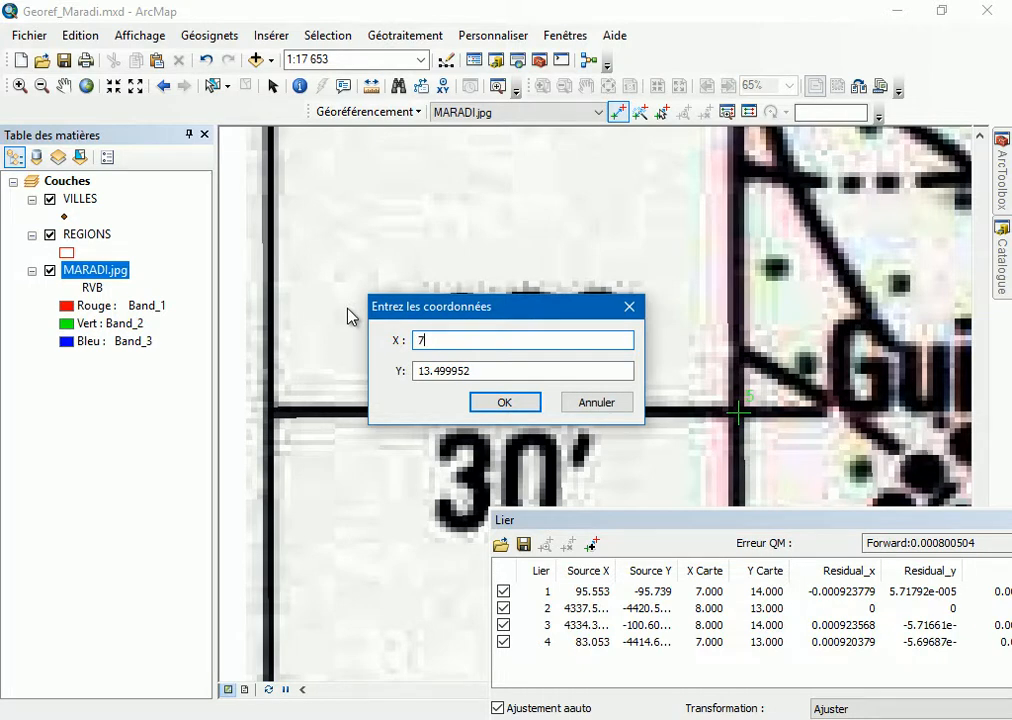
key(Tab)
key(shift+Left)
key(shift+Left)
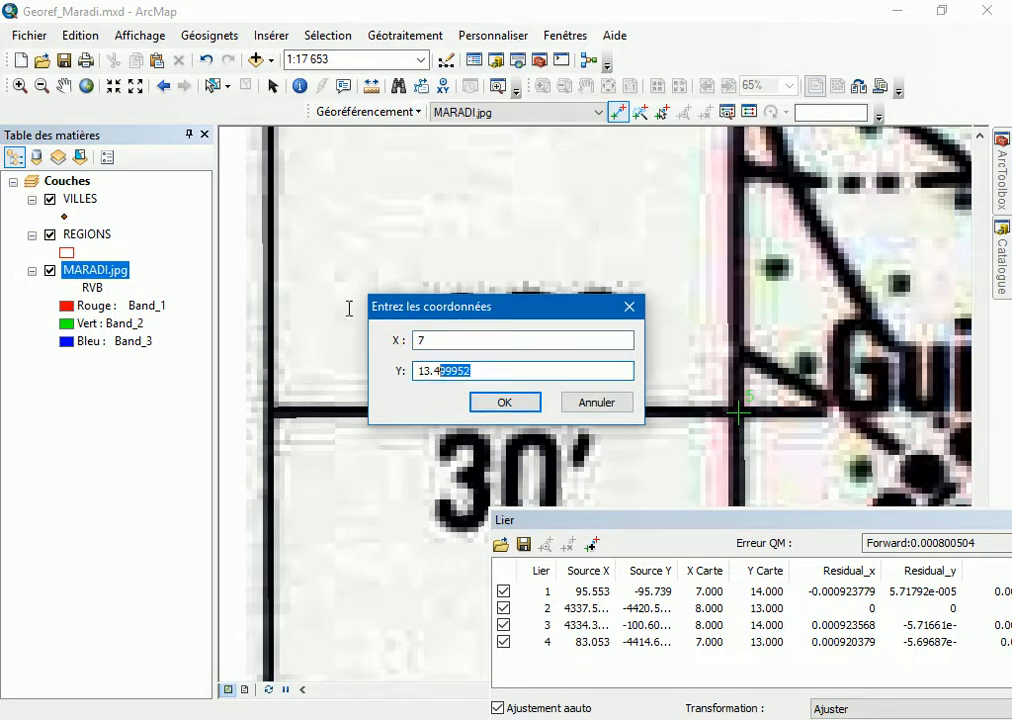
text(5)
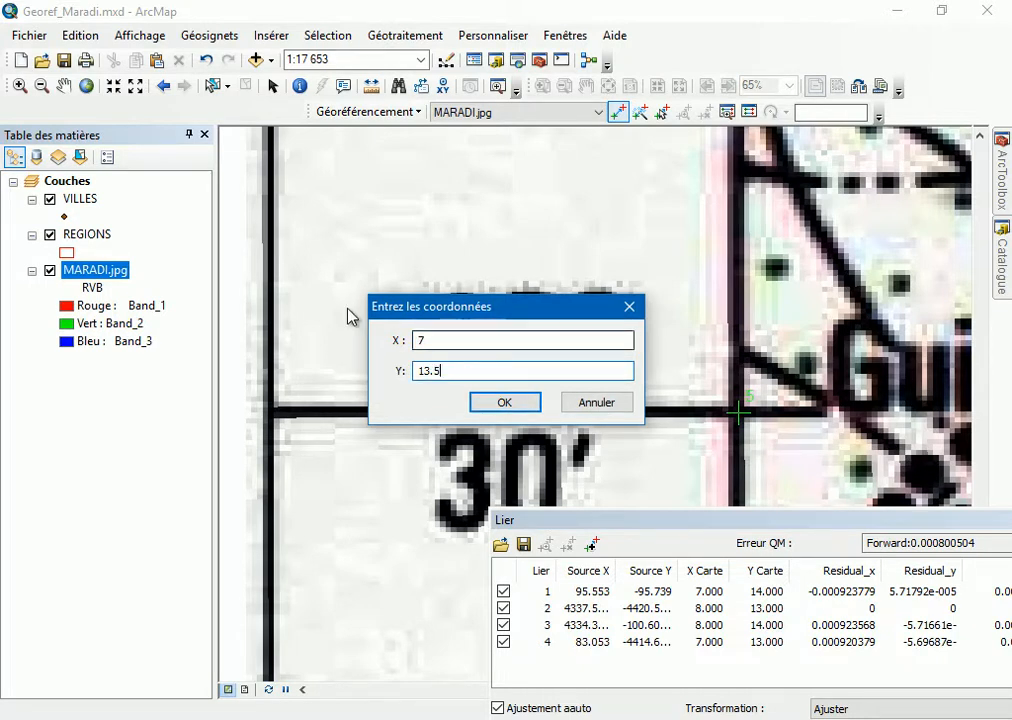
key(Return)
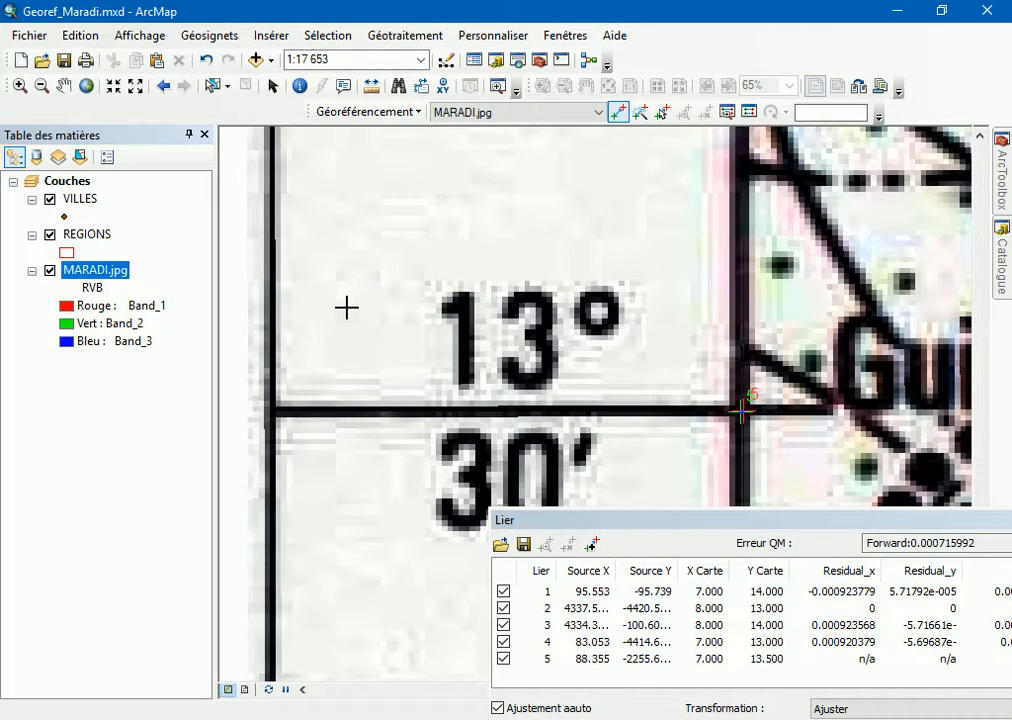
Step: Place the sixth control point where the 13°30' tick meets the eastern inner frame line of the map
key(shift+F10)
key(Down)
key(Down)
key(Down)
key(Down)
key(Return)
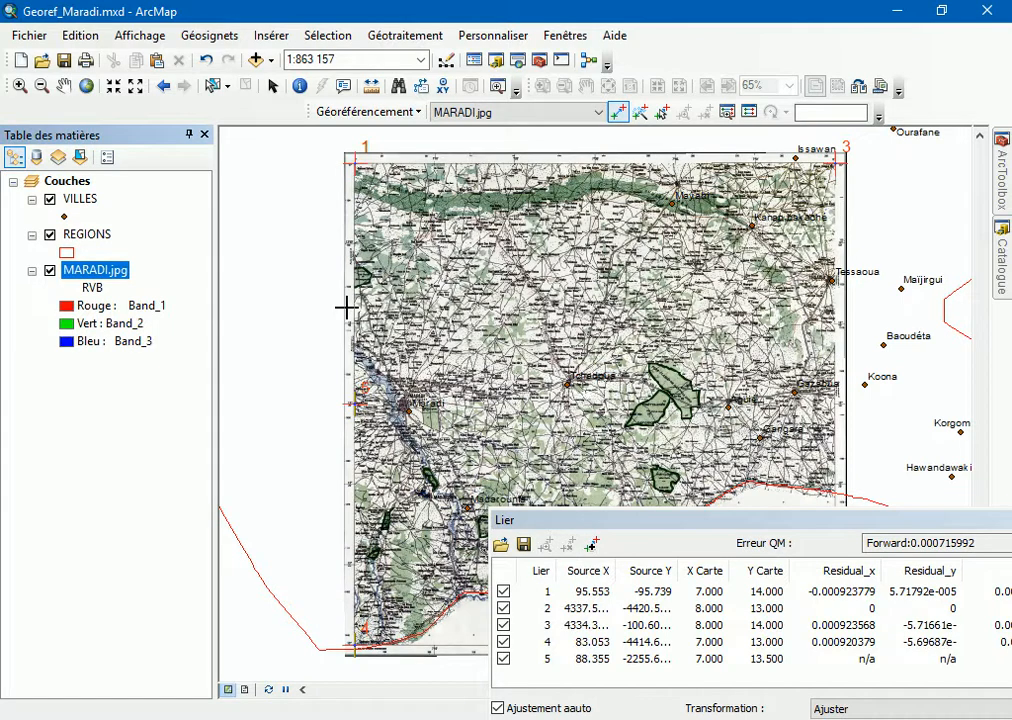
key(z)
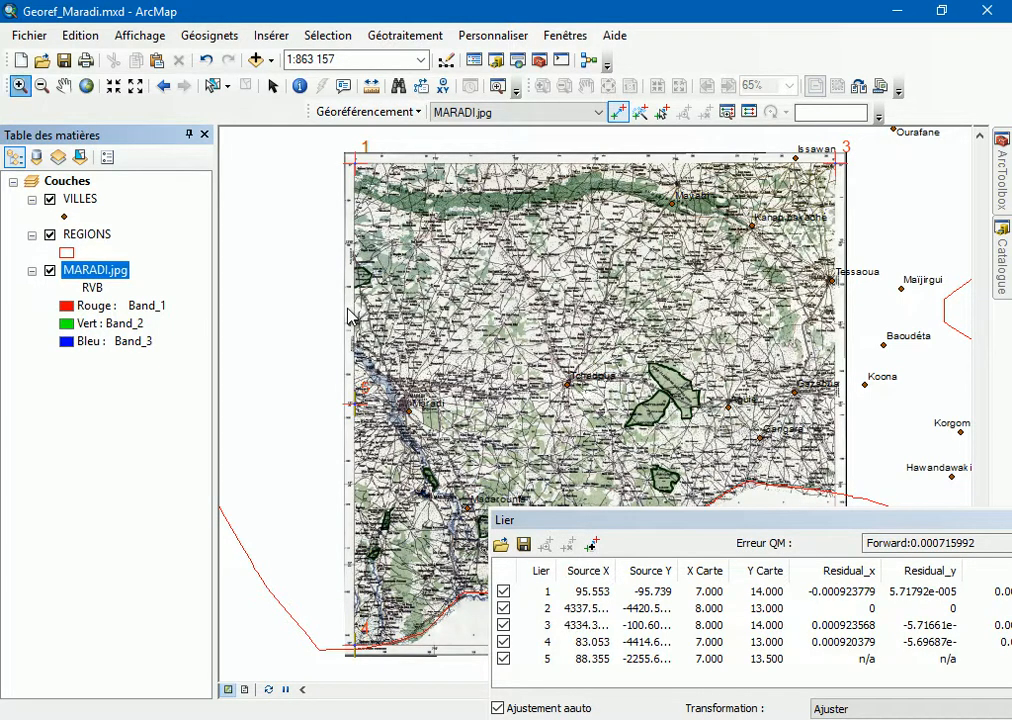
drag(802, 369, 861, 443)
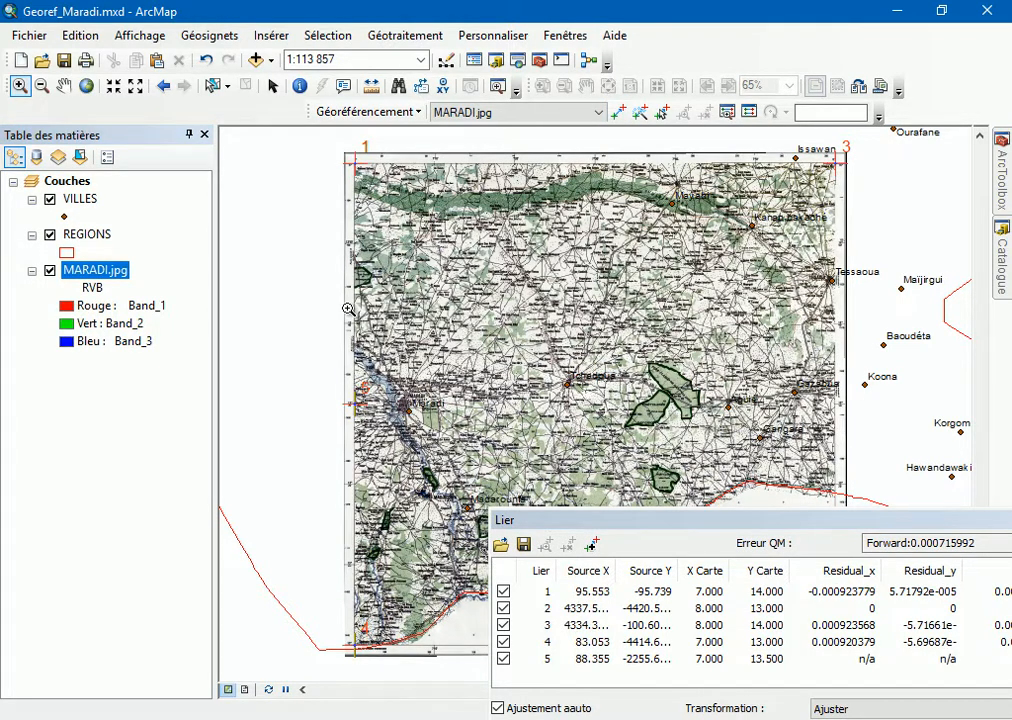
scroll(348, 310, up, 3)
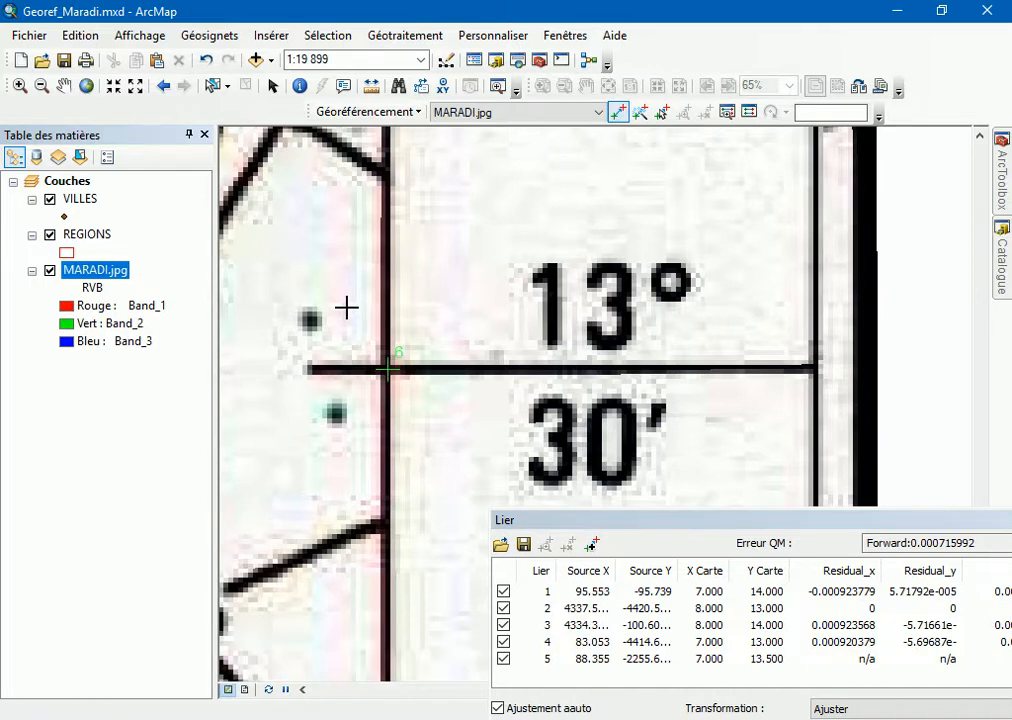
Step: Enter X 8 and Y 13.5 as the map coordinates of the sixth control point
right_click(346, 308)
key(Down)
key(Return)
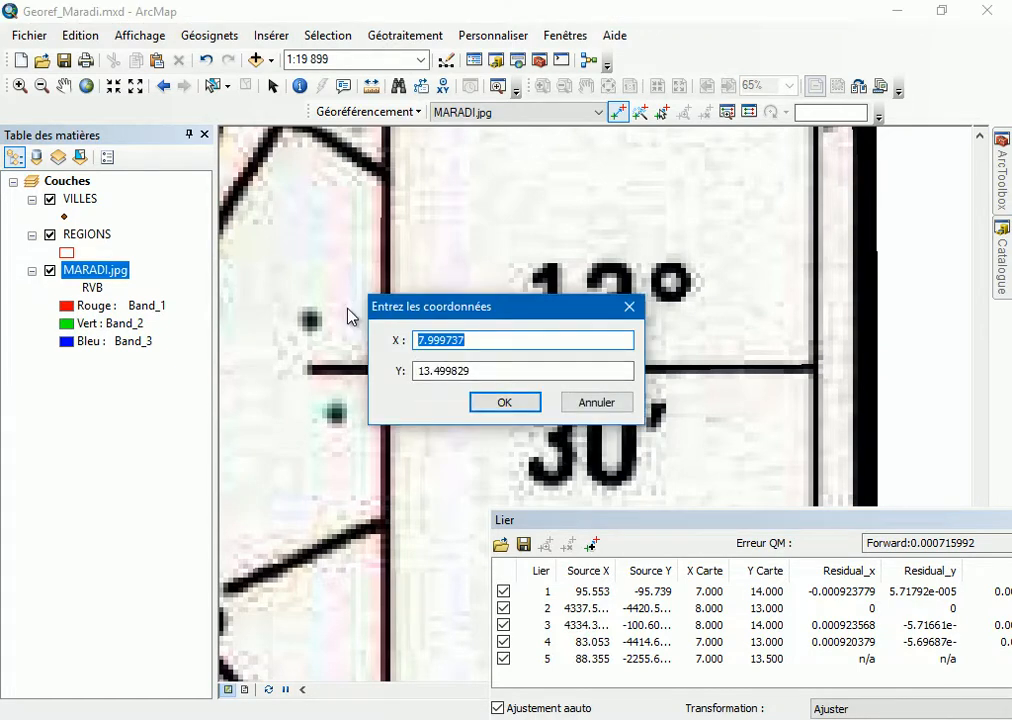
text(8)
key(Tab)
key(shift+Left)
key(shift+Left)
key(shift+Left)
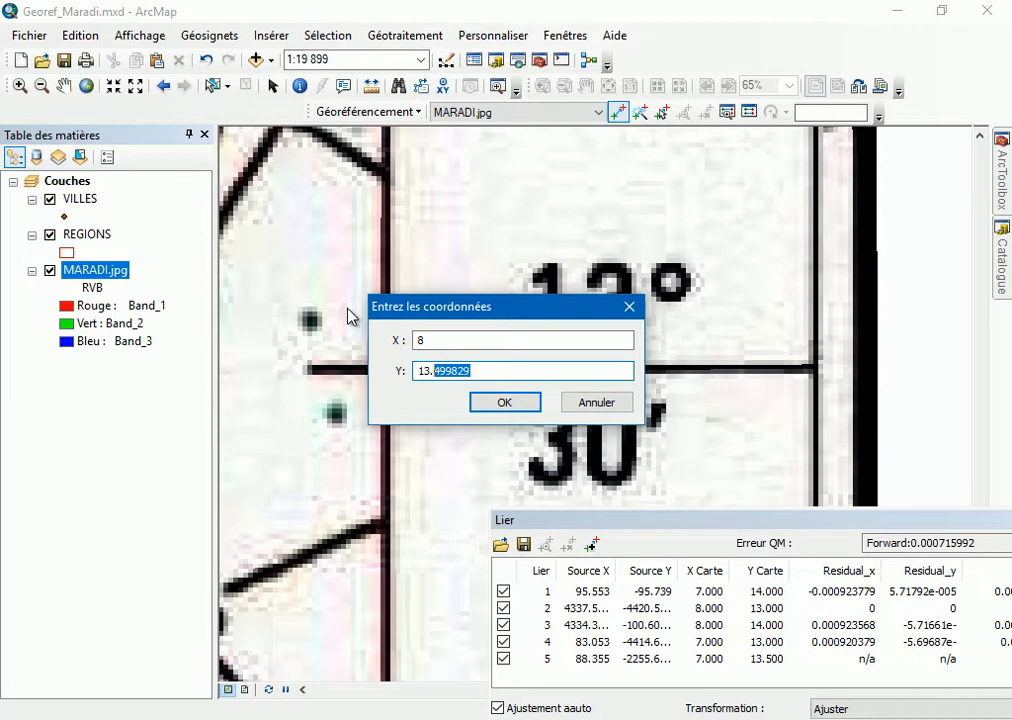
text(5)
key(Return)
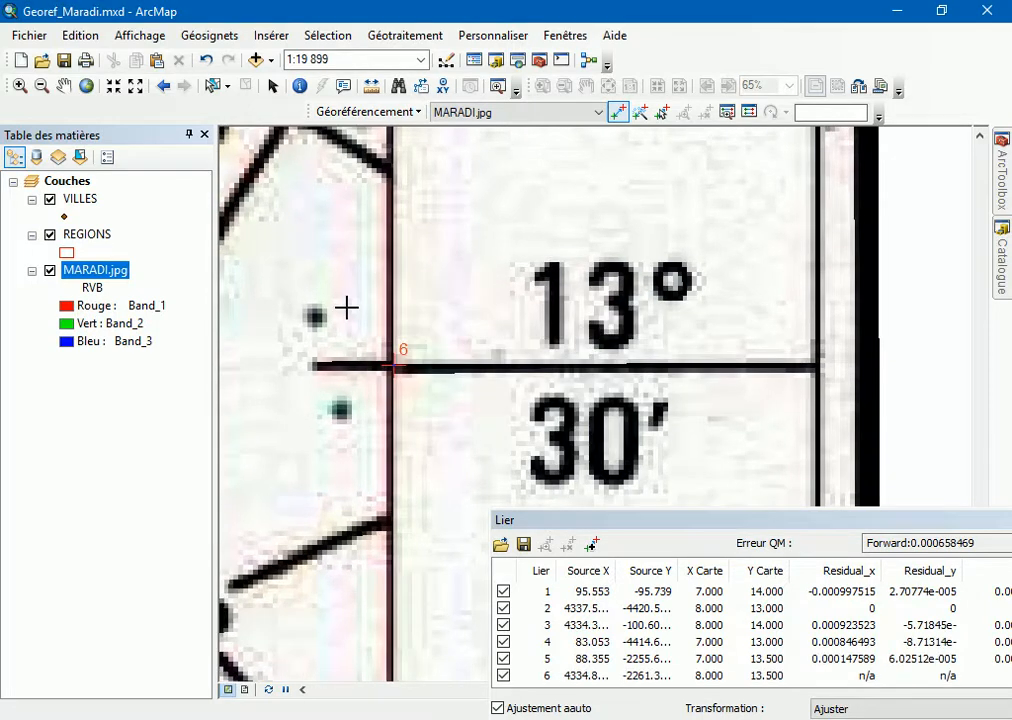
Step: Try the second-order polynomial transformation on the six control-point links and check its effect on the residuals and the map
drag(703, 520, 485, 194)
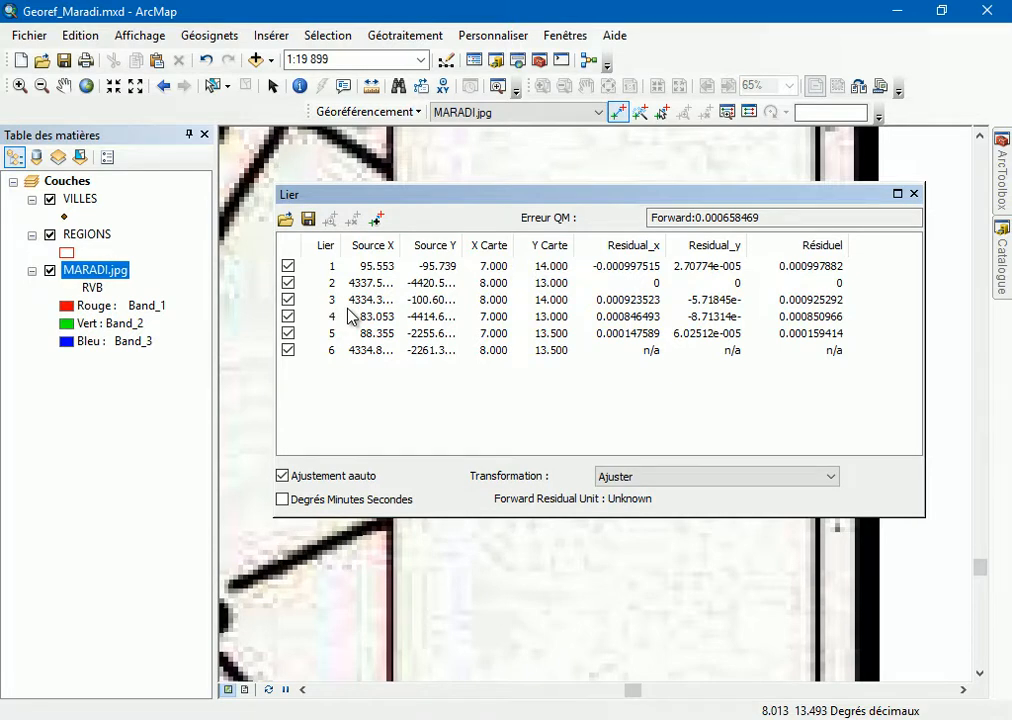
click(348, 350)
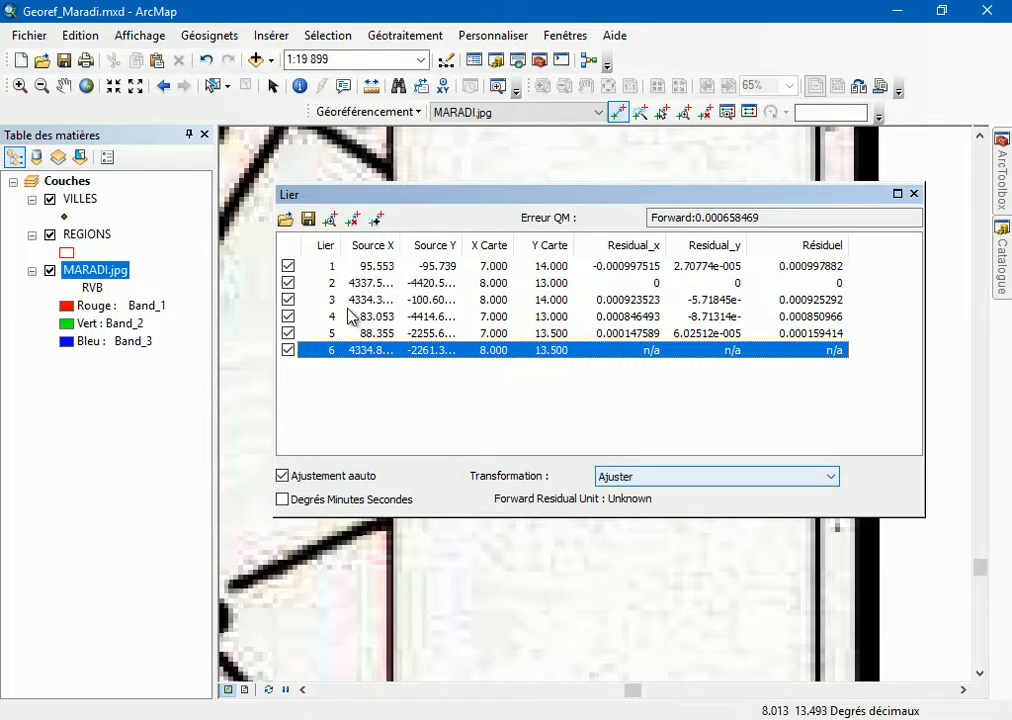
click(717, 477)
key(Down)
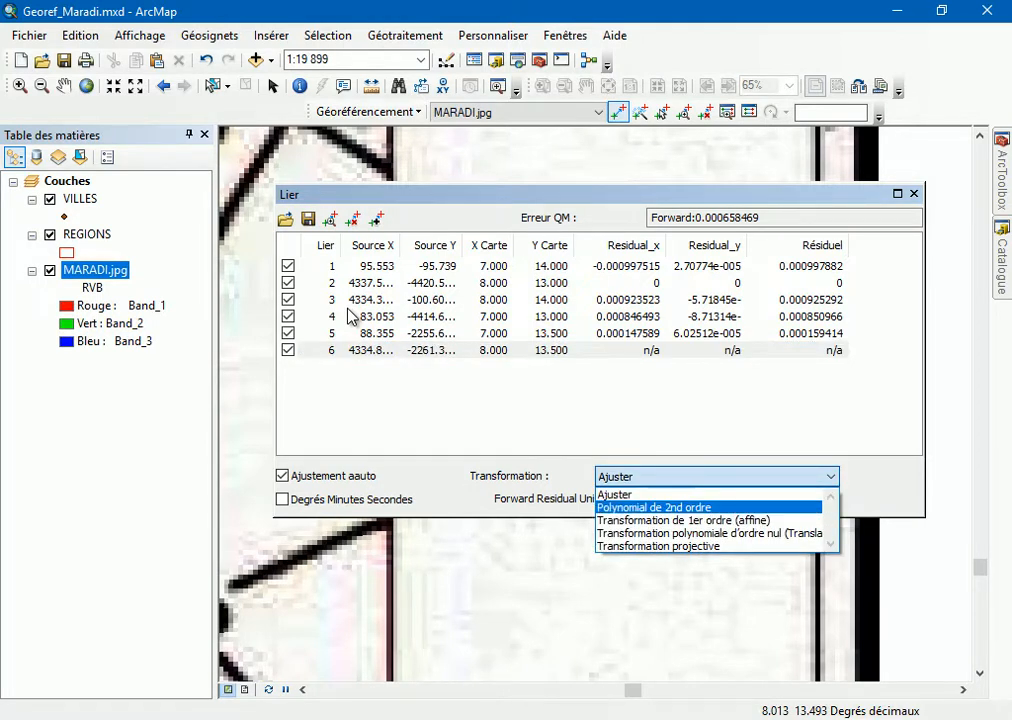
key(Return)
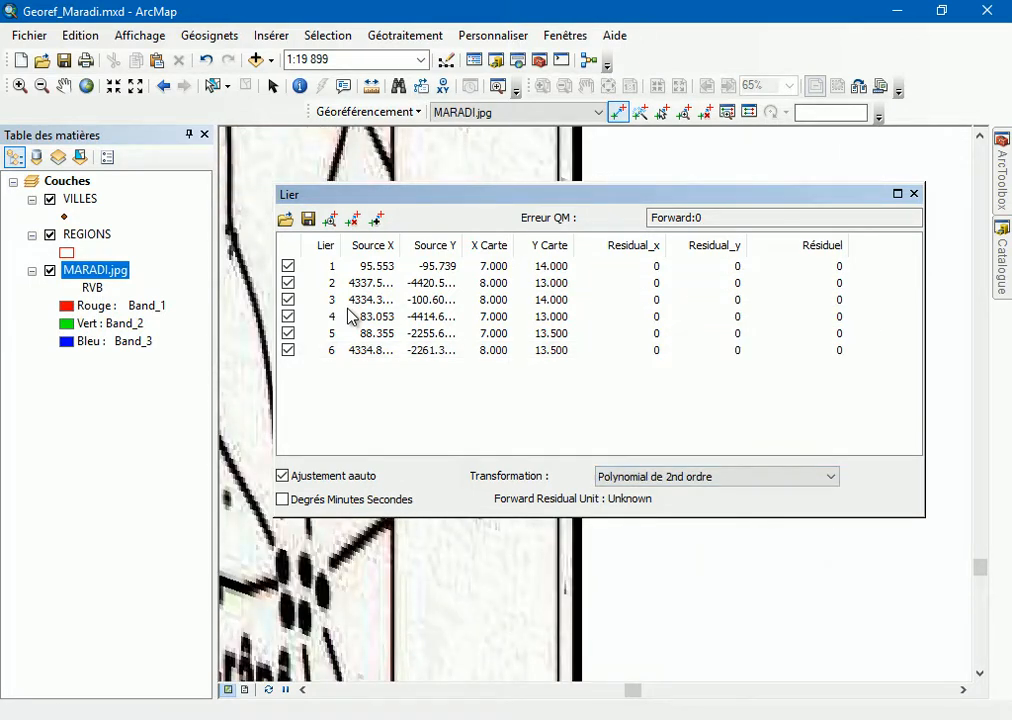
scroll(348, 308, up, 1)
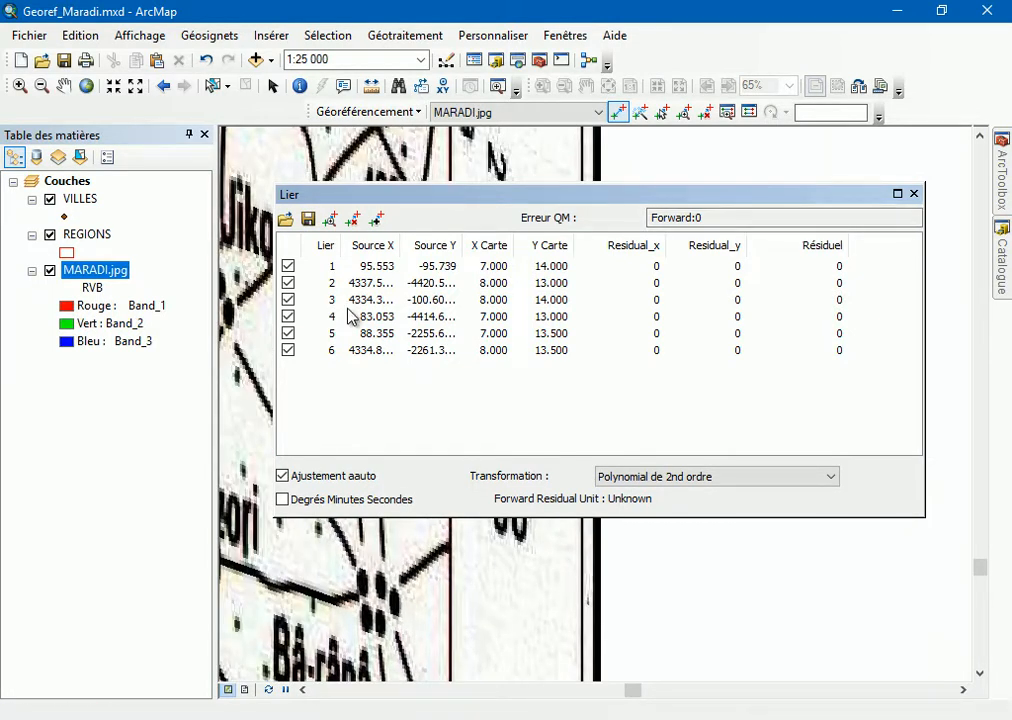
Step: Set the links' transformation back to Ajuster and close the link table
drag(600, 194, 653, 295)
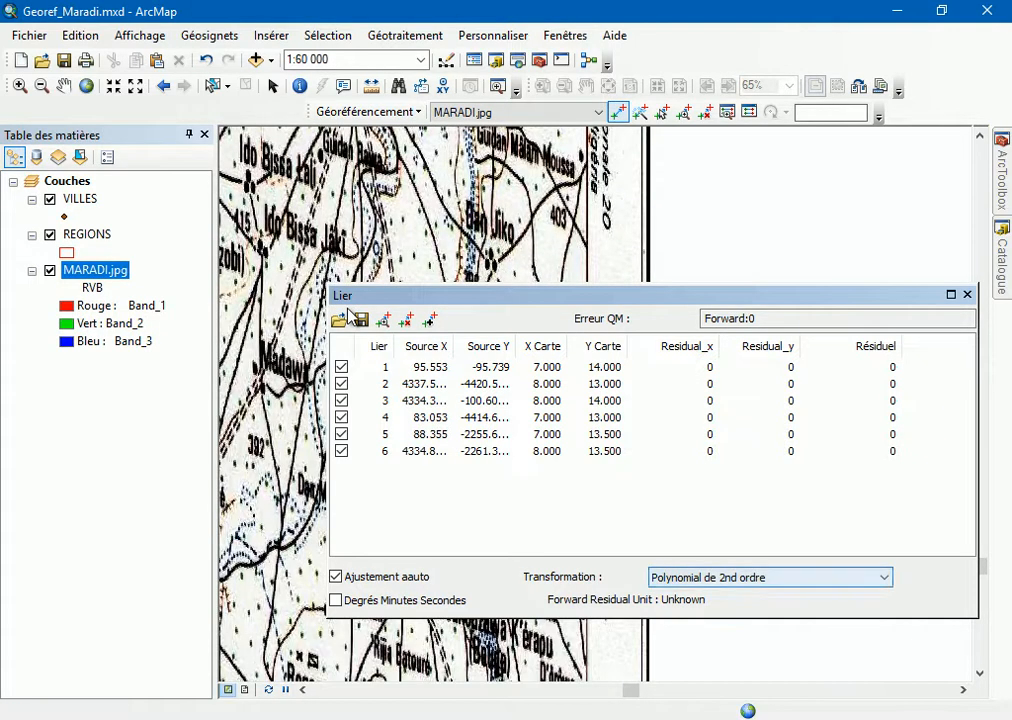
click(760, 577)
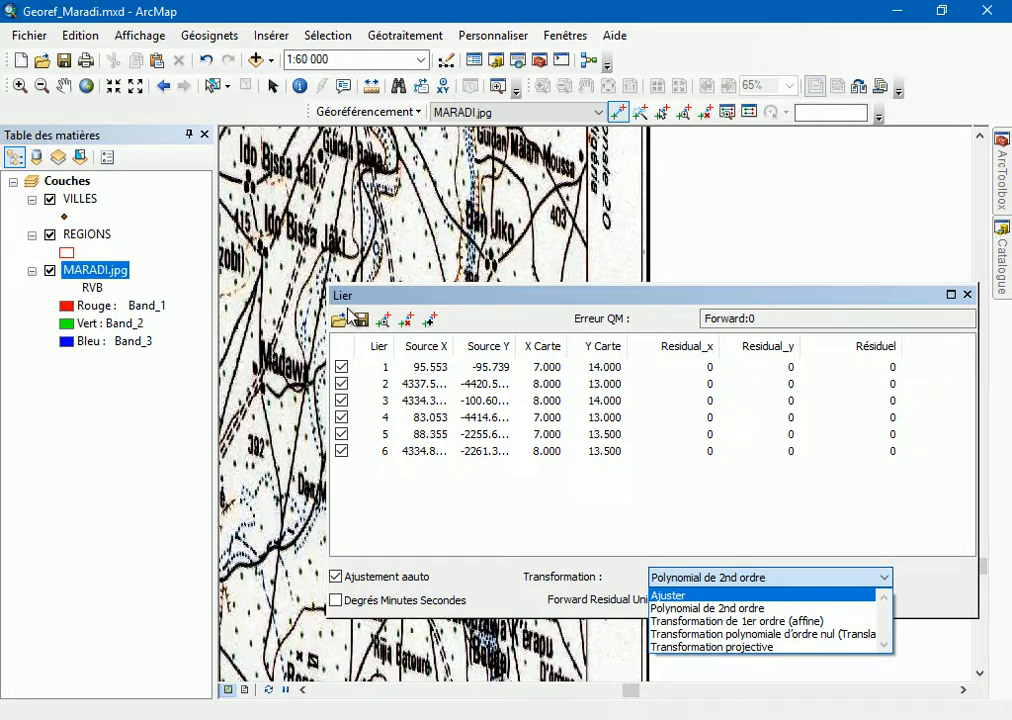
key(Return)
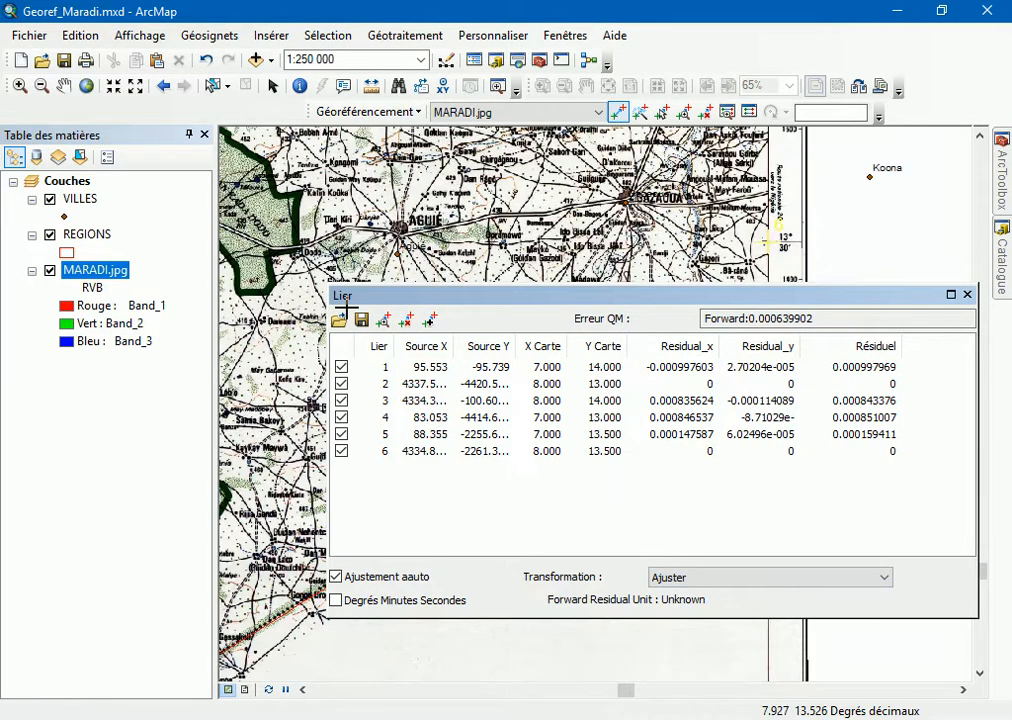
click(967, 295)
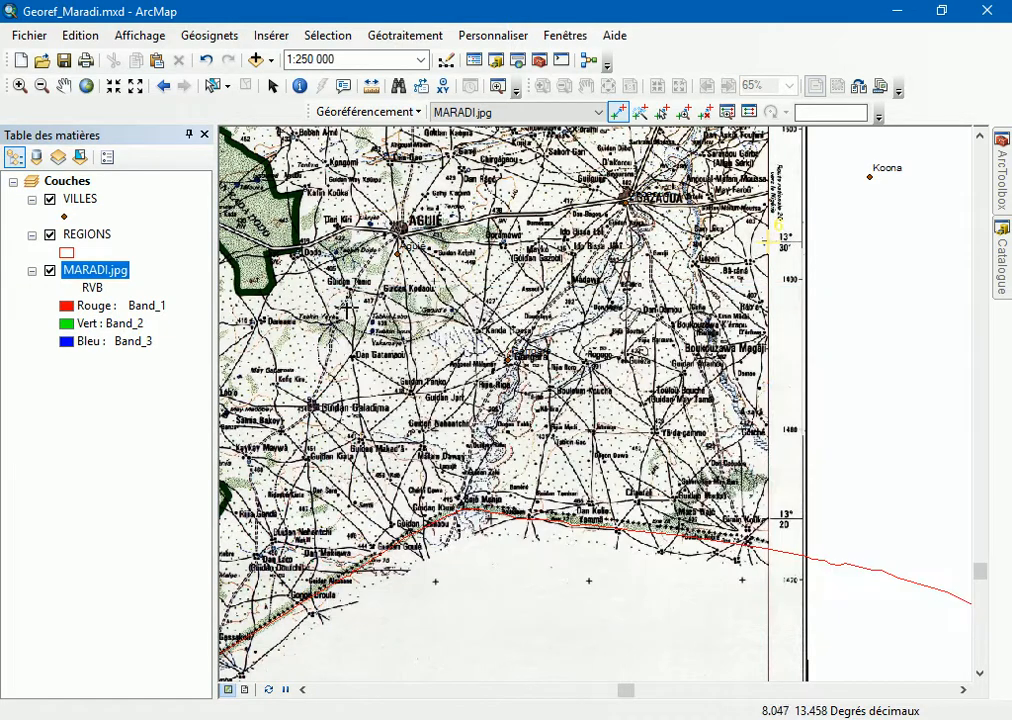
Step: Place the seventh control point where the 7°30' tick meets the southern inner frame line of the map
scroll(893, 262, up, 1)
scroll(346, 307, up, 2)
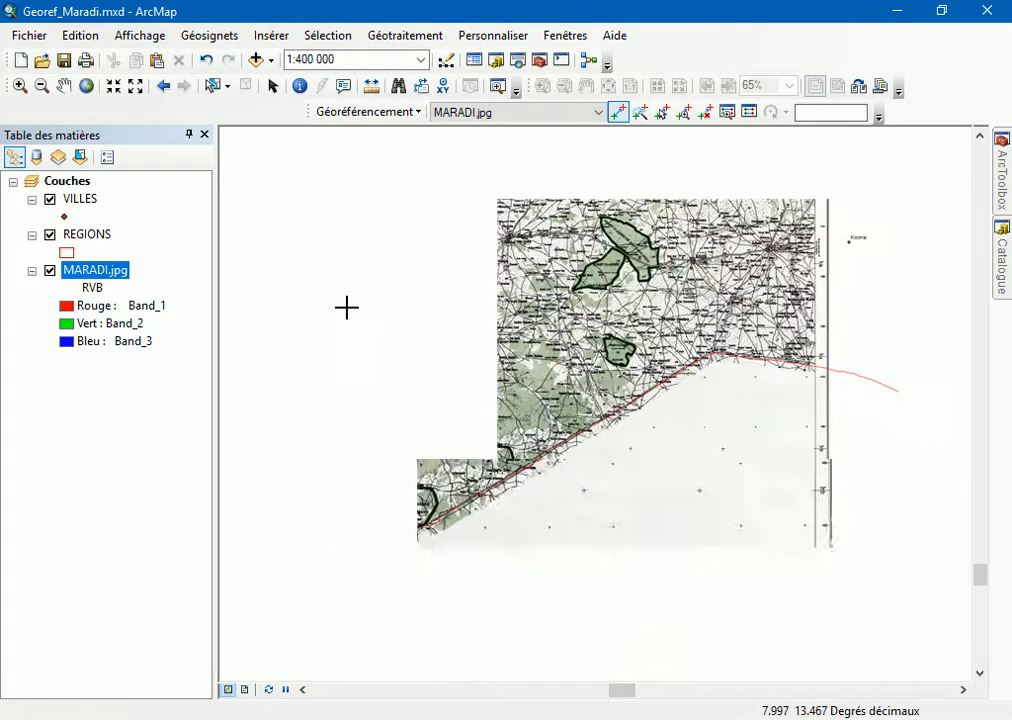
right_click(110, 270)
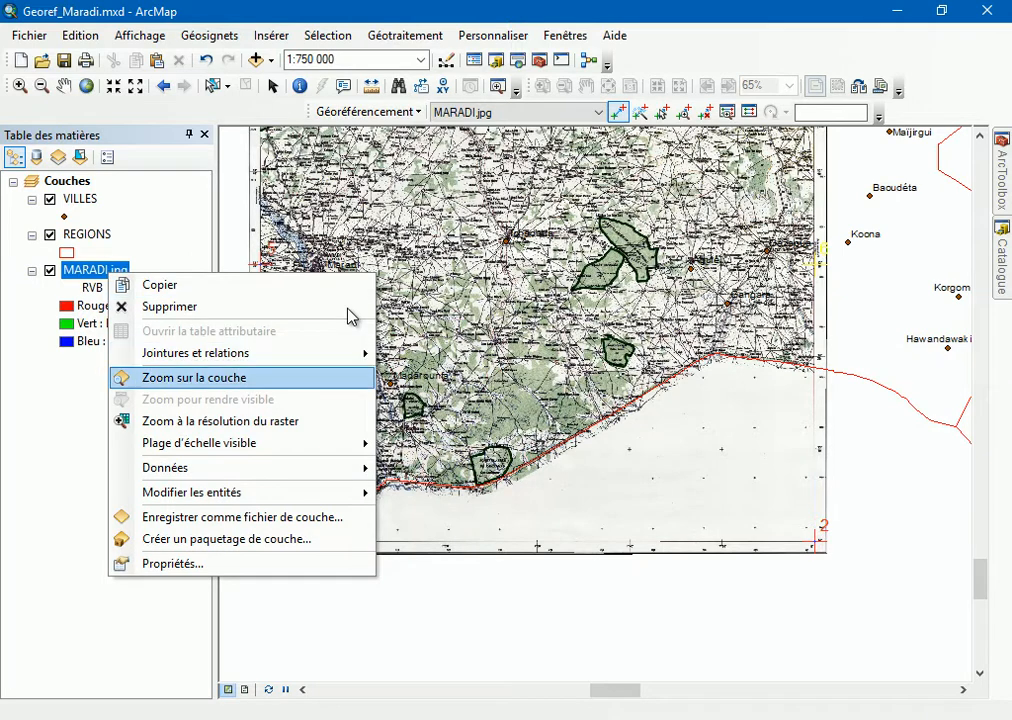
click(192, 377)
click(20, 85)
drag(560, 627, 652, 682)
drag(492, 332, 611, 478)
click(618, 112)
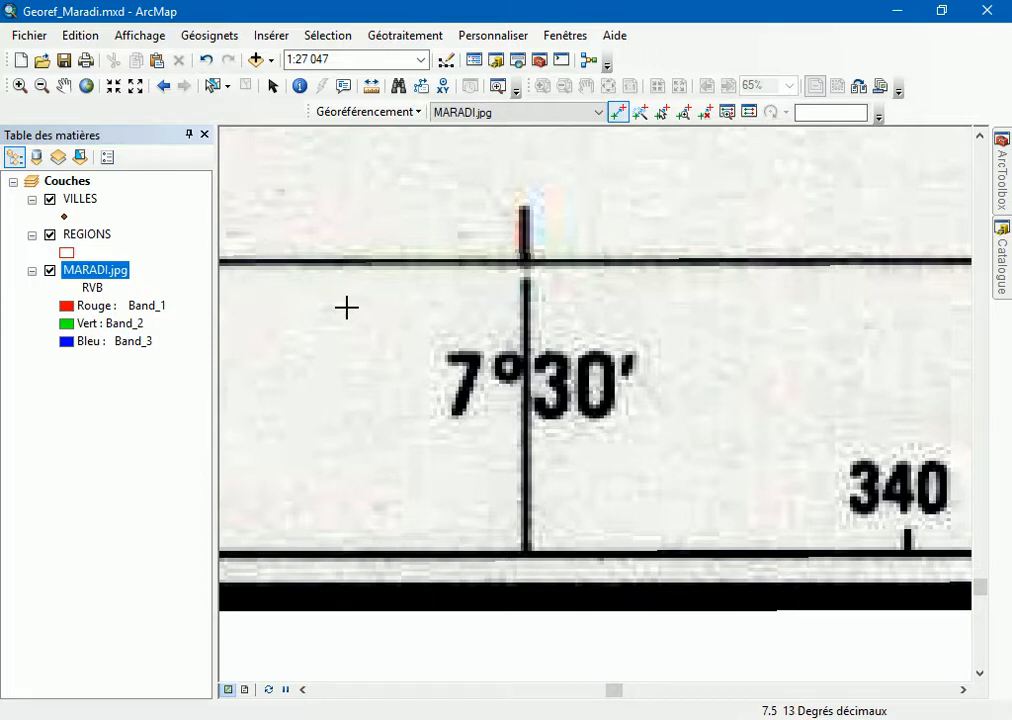
click(524, 260)
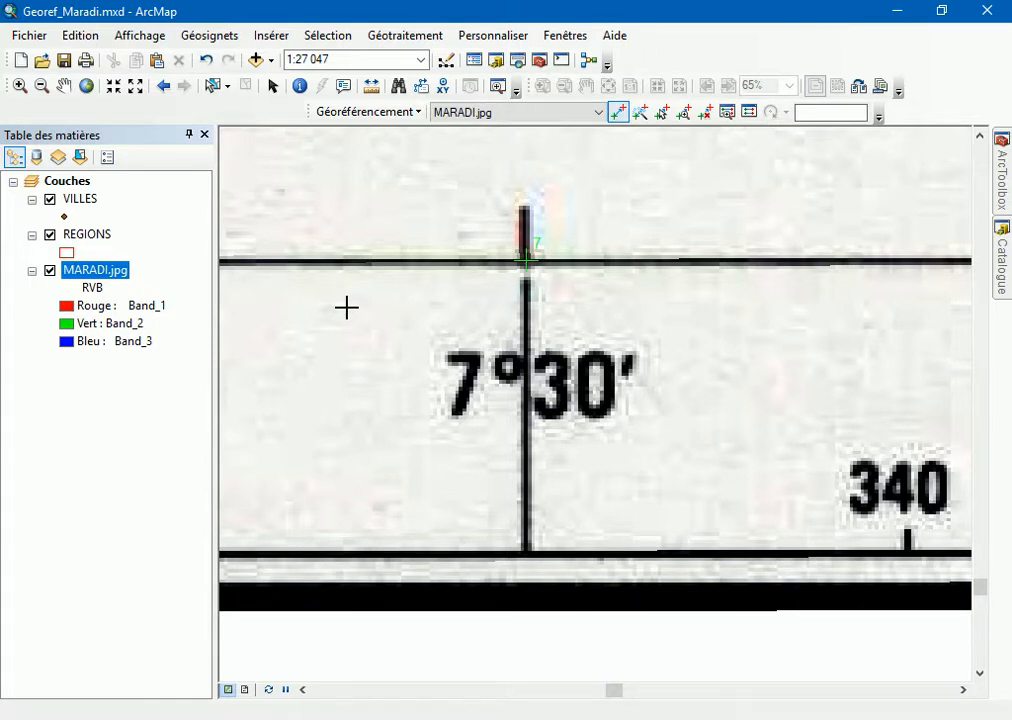
Step: Enter X 7.5 and Y 13 as the map coordinates of the seventh control point
right_click(603, 302)
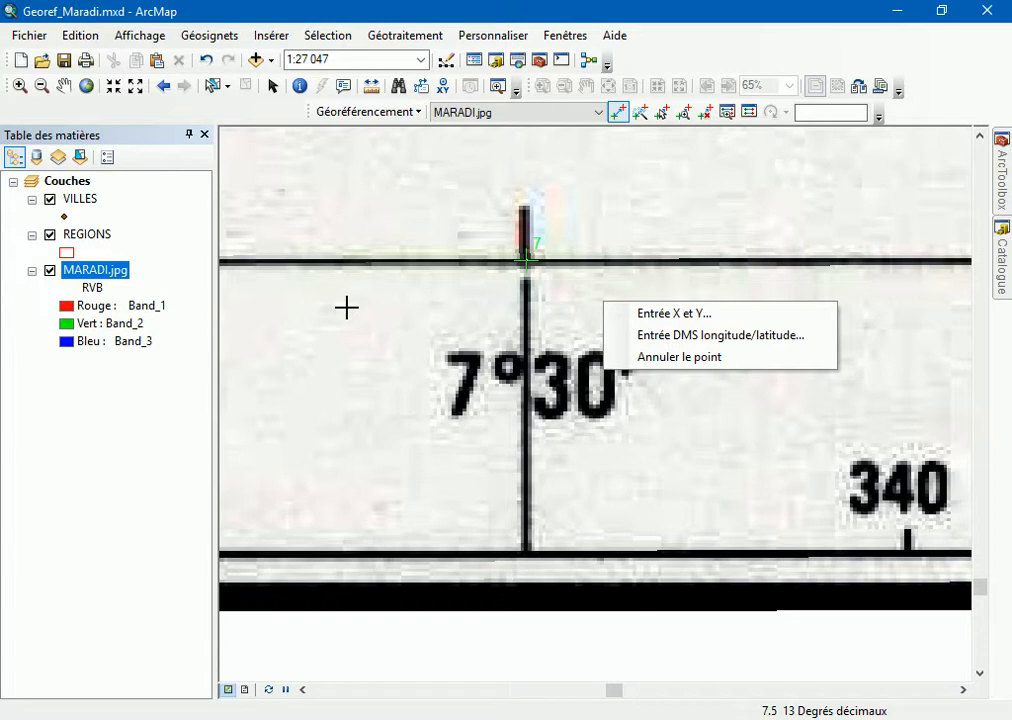
right_click(529, 260)
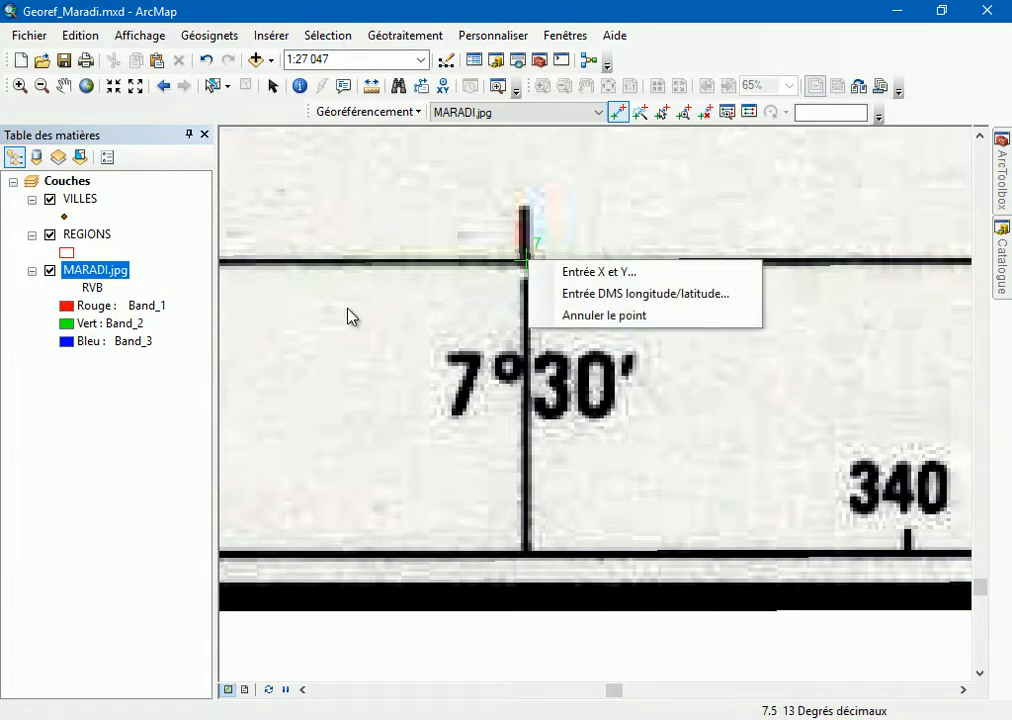
click(598, 271)
drag(466, 340, 435, 340)
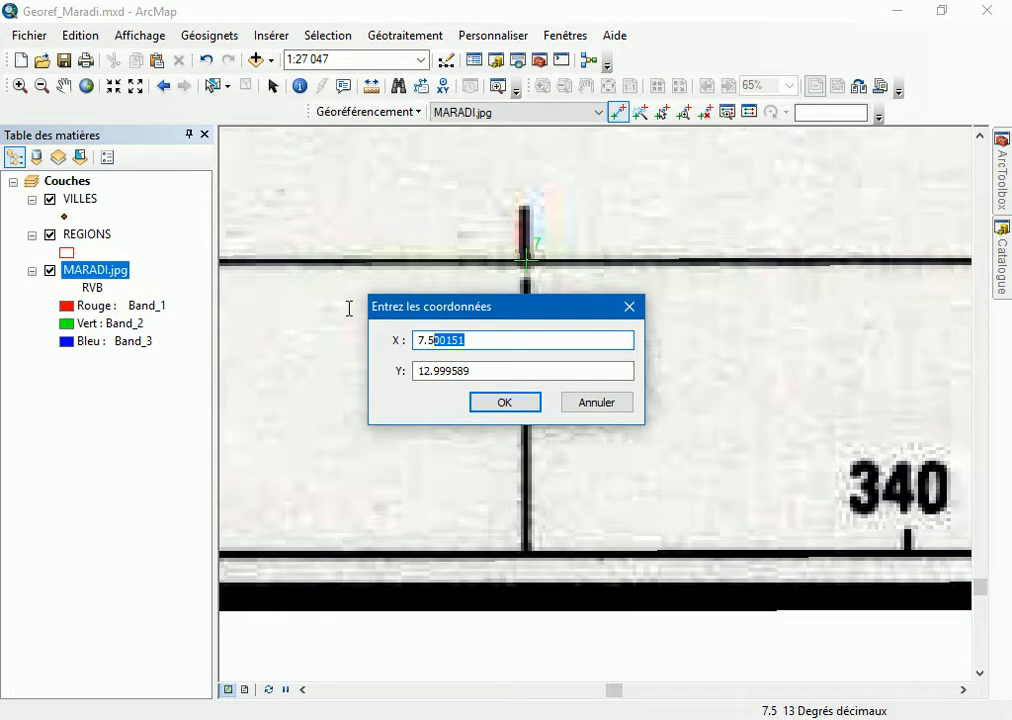
key(BackSpace)
key(Tab)
text(3)
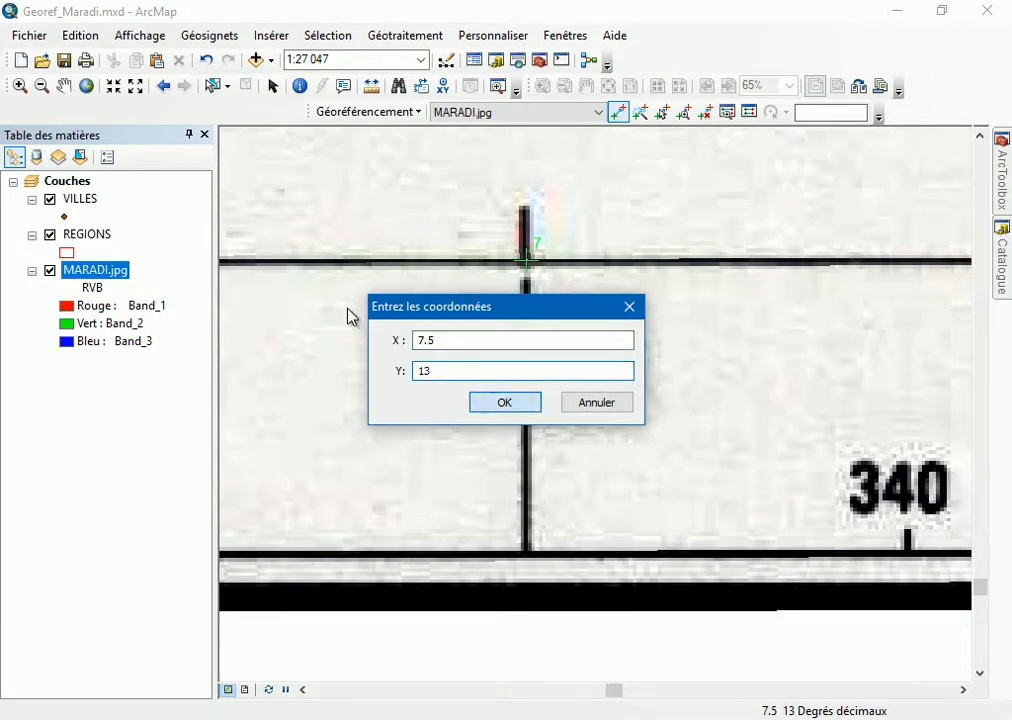
key(Return)
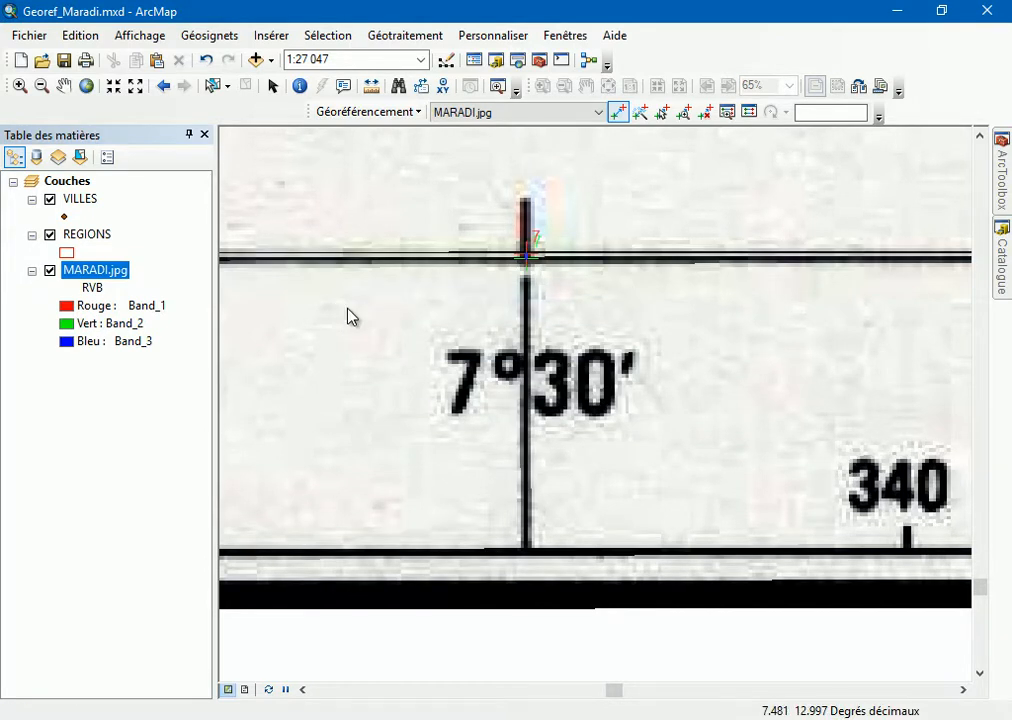
Step: Place the eighth control point where the 7°30' tick meets the northern inner frame line of the map
key(Menu)
key(Down)
key(Down)
key(Return)
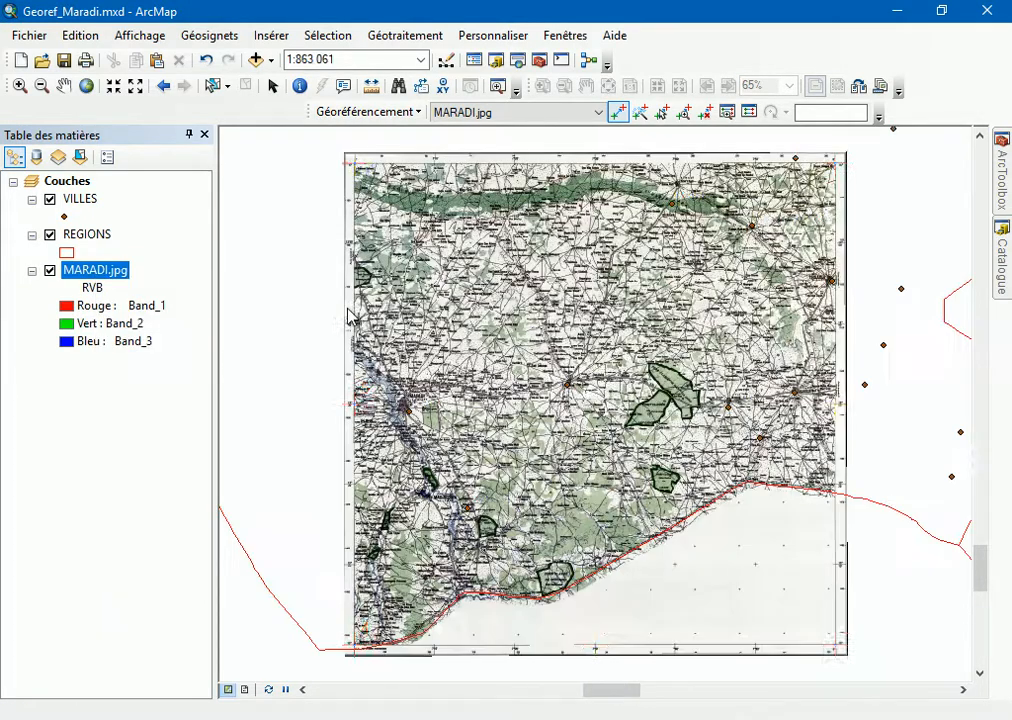
click(19, 85)
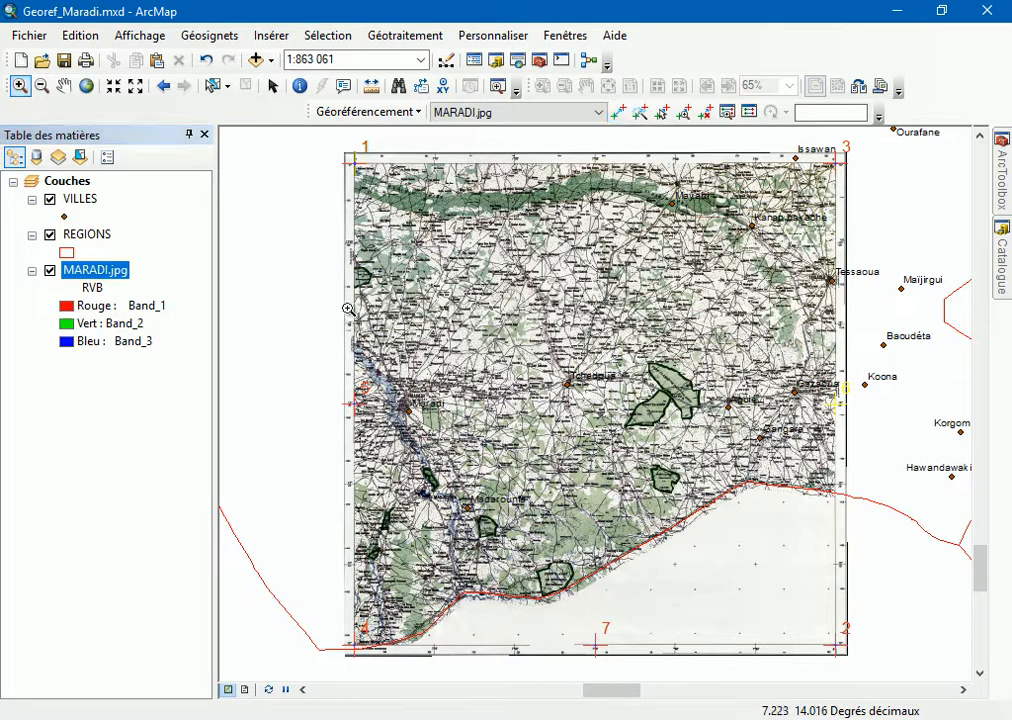
drag(549, 140, 620, 210)
drag(525, 222, 675, 355)
mouse_move(526, 410)
mouse_down()
mouse_move(653, 524)
mouse_move(682, 568)
mouse_up()
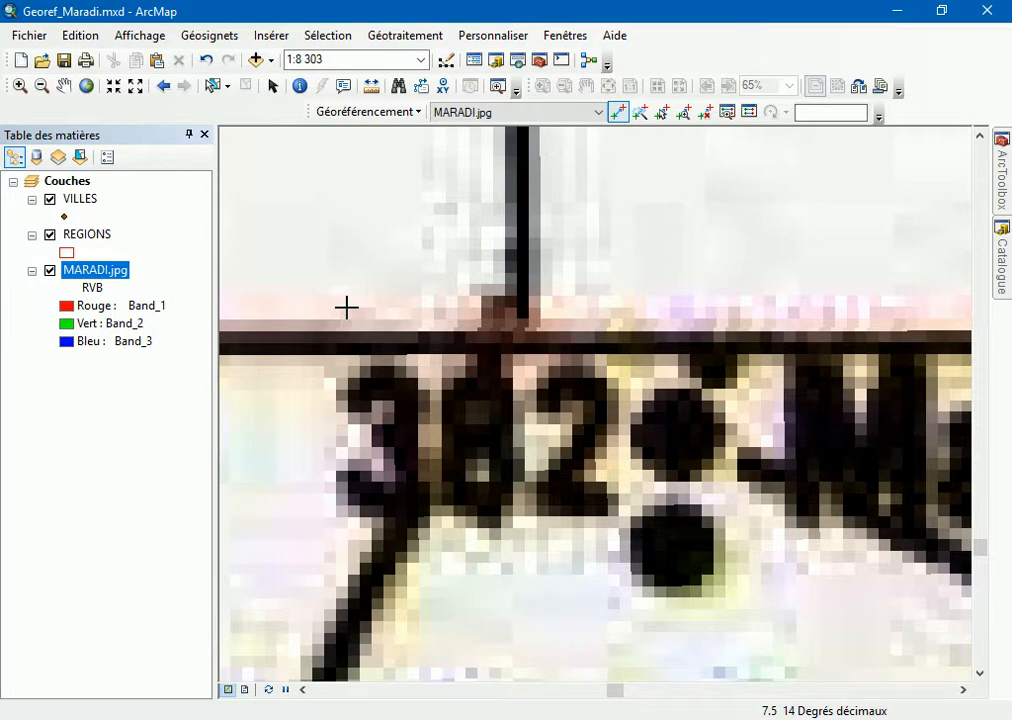
click(522, 346)
Step: Enter X 7.50 and Y 14 as the map coordinates of the eighth control point
right_click(522, 346)
click(592, 357)
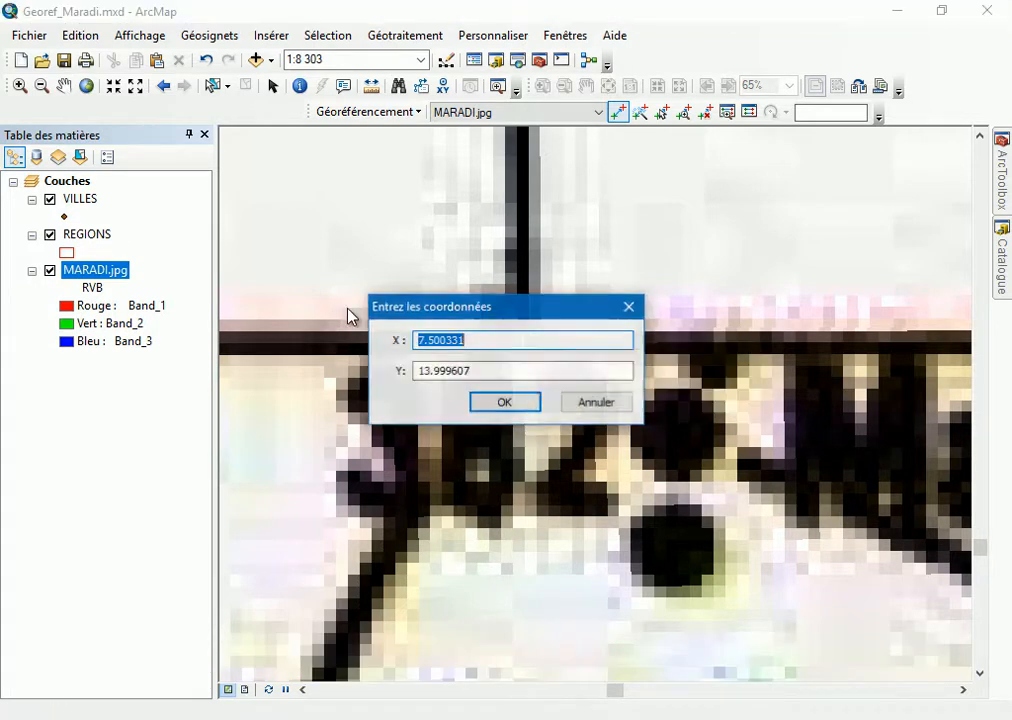
drag(468, 341, 424, 371)
key(BackSpace)
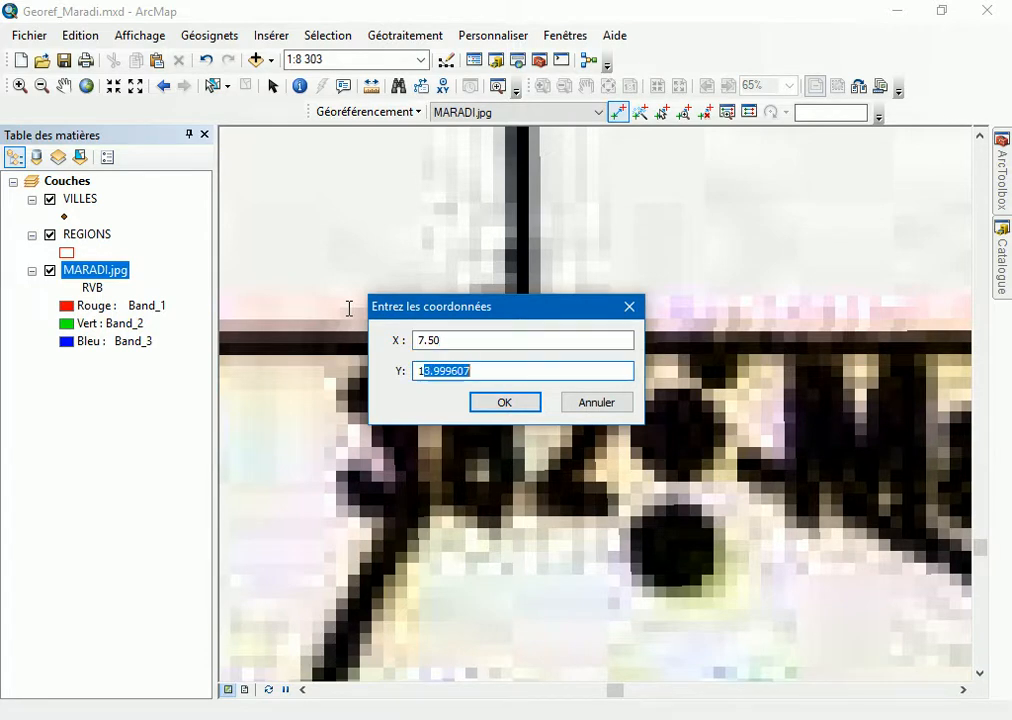
text(4)
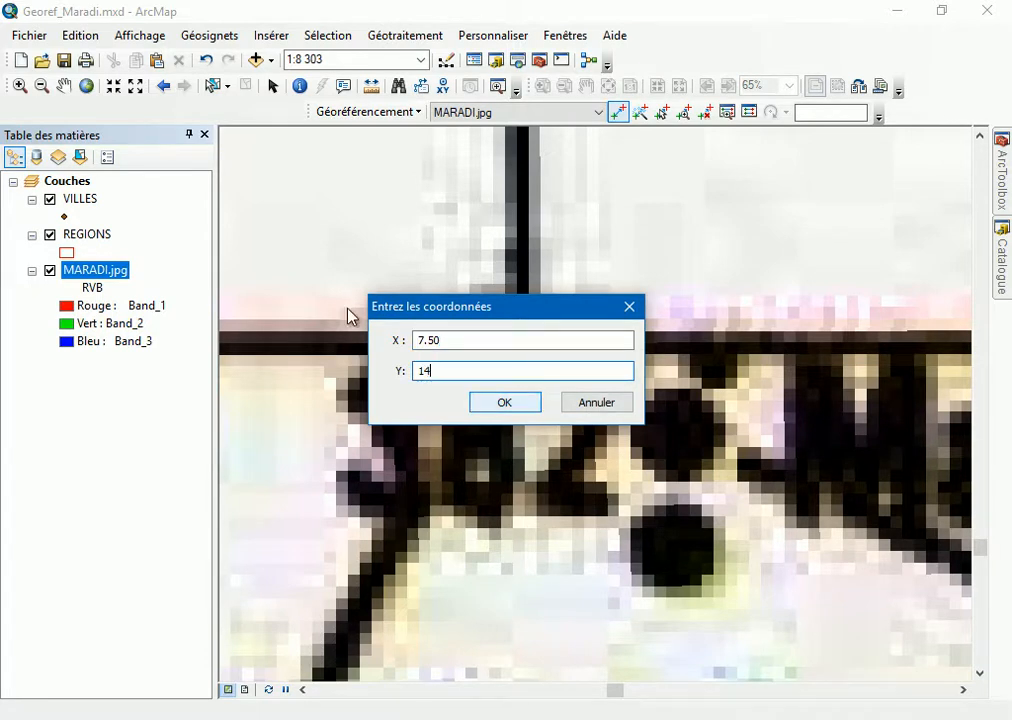
key(Return)
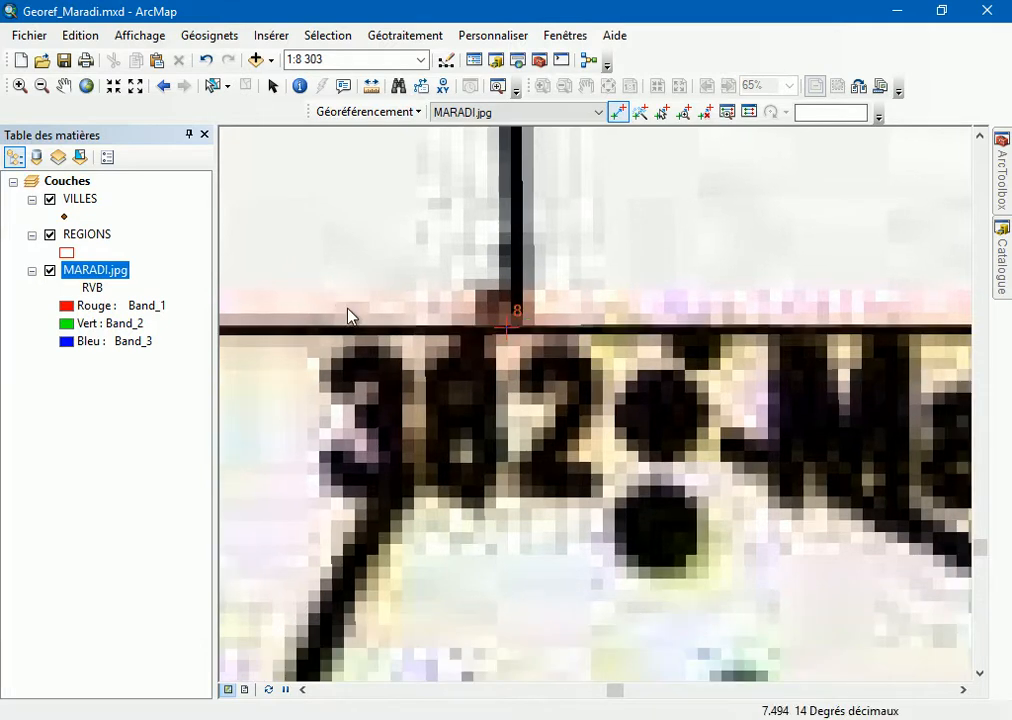
Step: Show the whole MARADI.jpg layer and set the transformation of the eight links to second-order polynomial in the link table
right_click(80, 274)
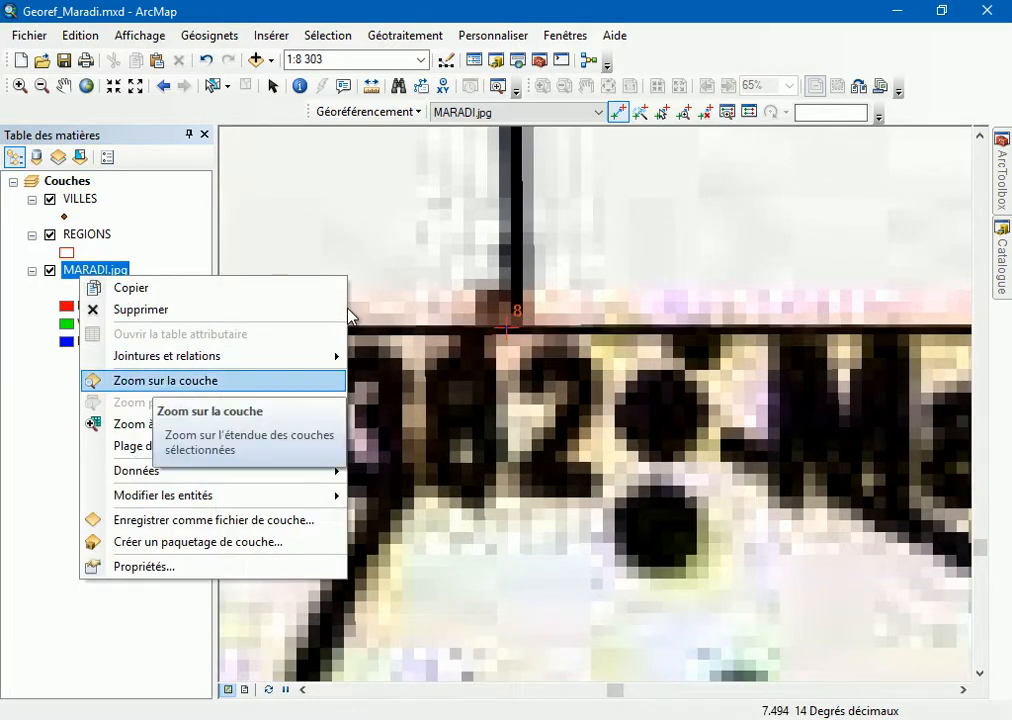
click(153, 381)
click(749, 112)
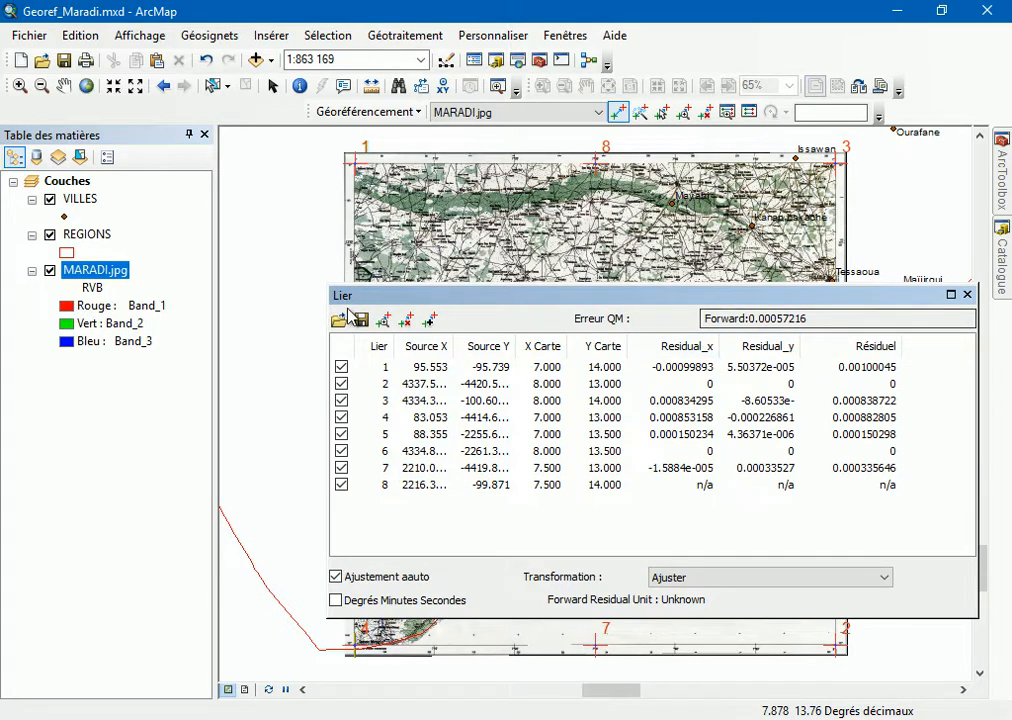
click(884, 577)
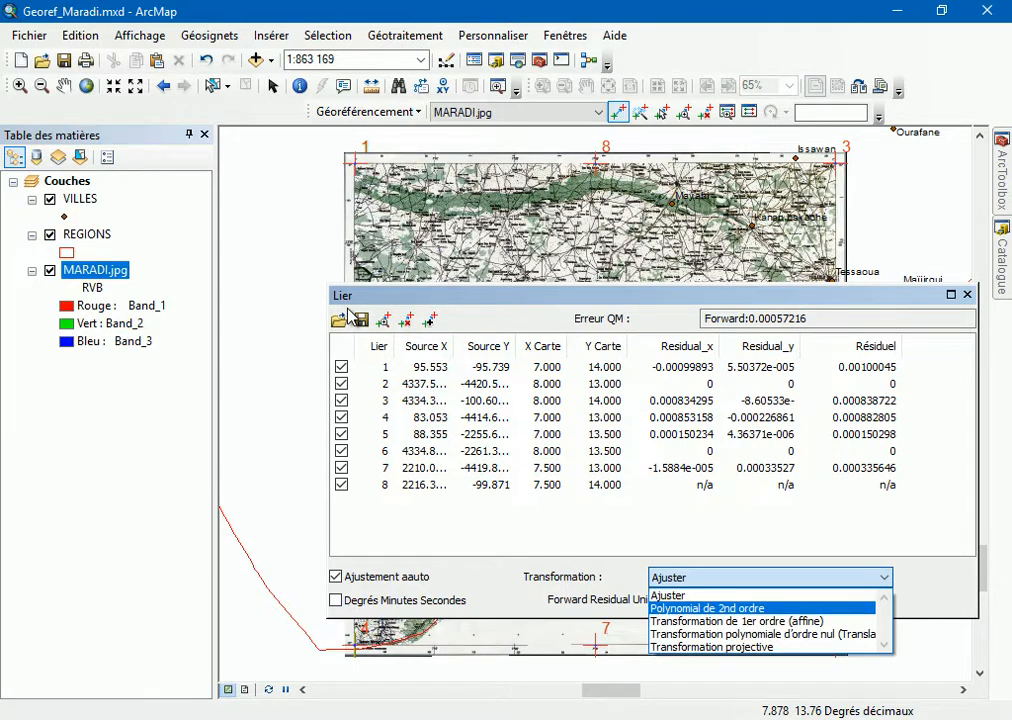
key(Return)
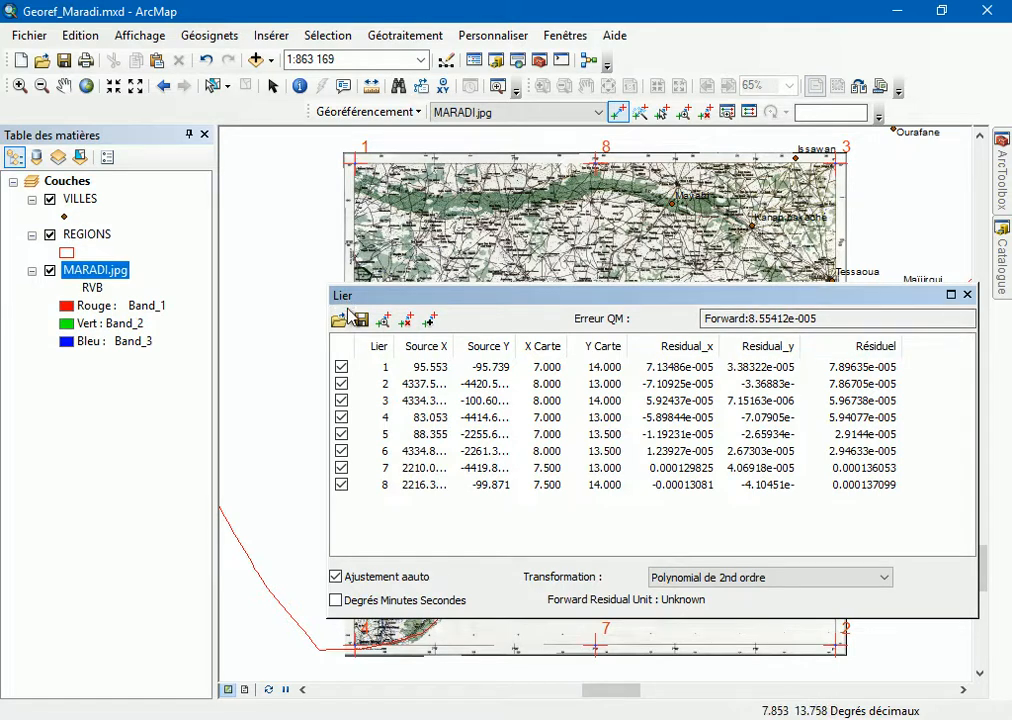
mouse_move(765, 294)
mouse_down()
mouse_move(467, 209)
mouse_move(650, 313)
mouse_move(724, 401)
mouse_move(555, 199)
mouse_move(559, 226)
mouse_move(521, 346)
mouse_move(530, 340)
mouse_move(603, 413)
mouse_move(743, 295)
mouse_up()
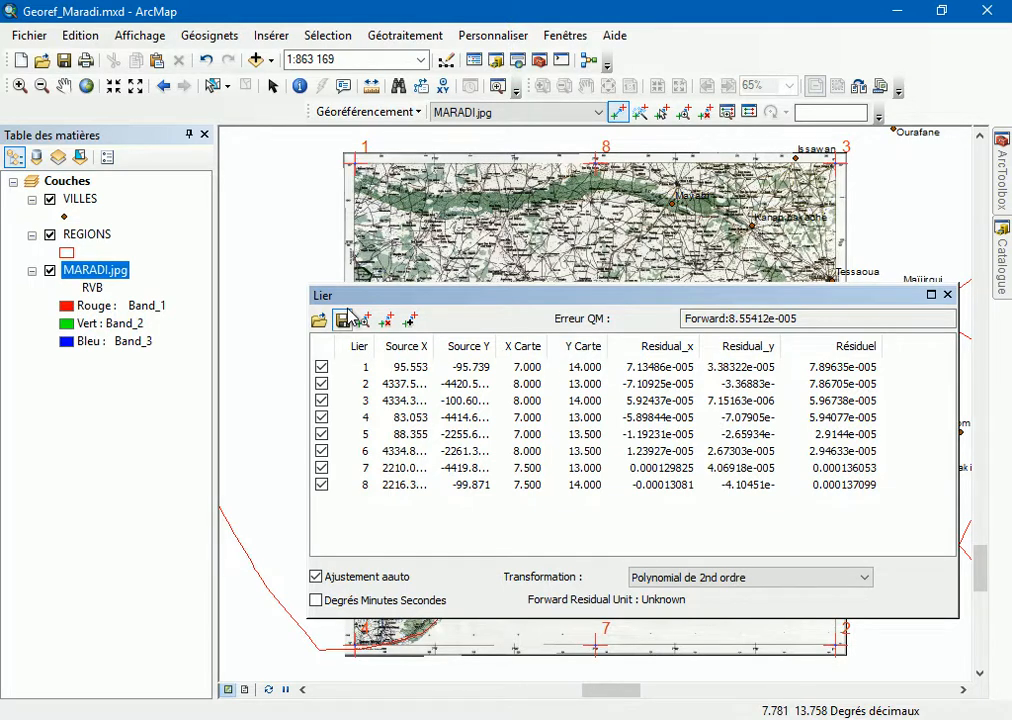
Step: Save the control-point links as a text file named MARADI in the GEOREFERENCEMENT folder
click(350, 318)
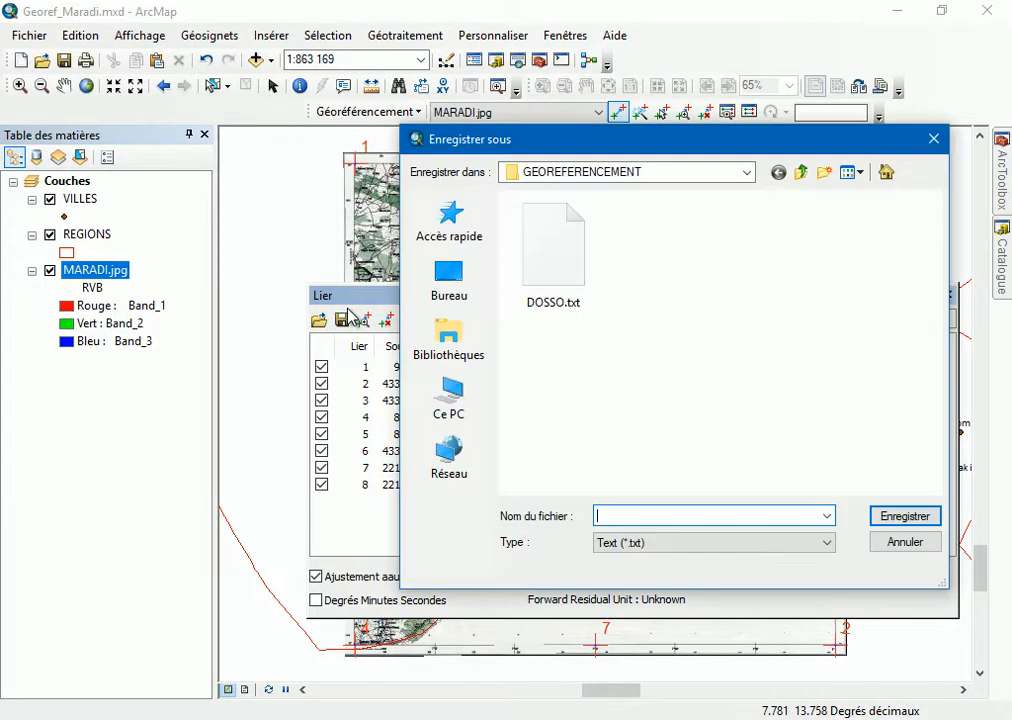
text(MARADI)
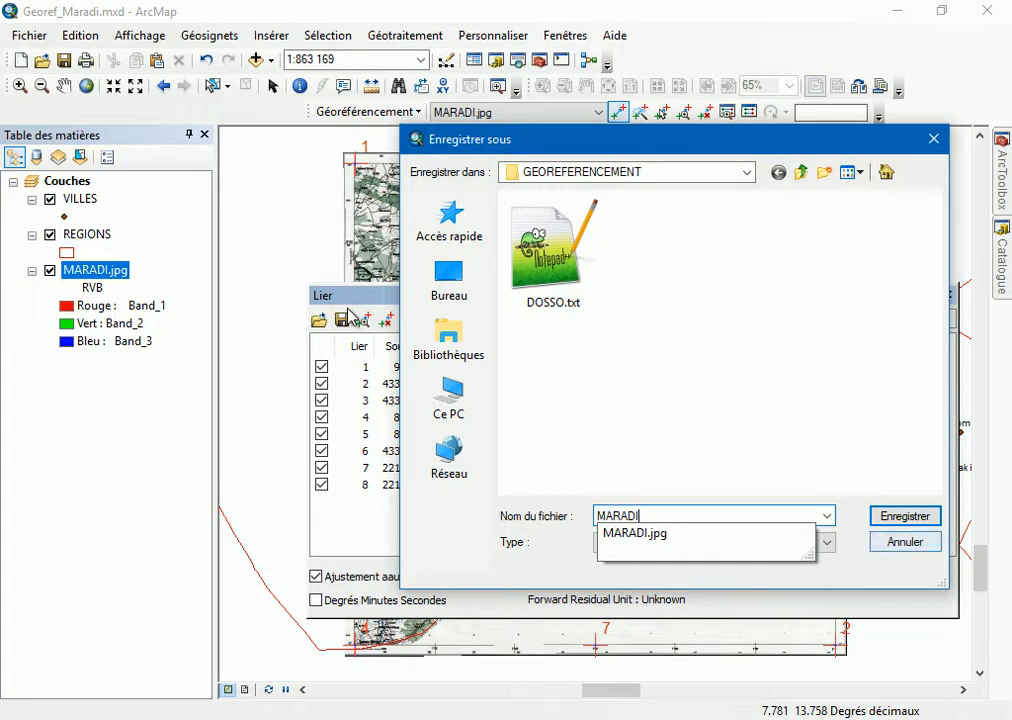
key(Return)
mouse_move(350, 315)
mouse_down()
mouse_move(150, 377)
mouse_move(420, 341)
mouse_move(350, 315)
mouse_up()
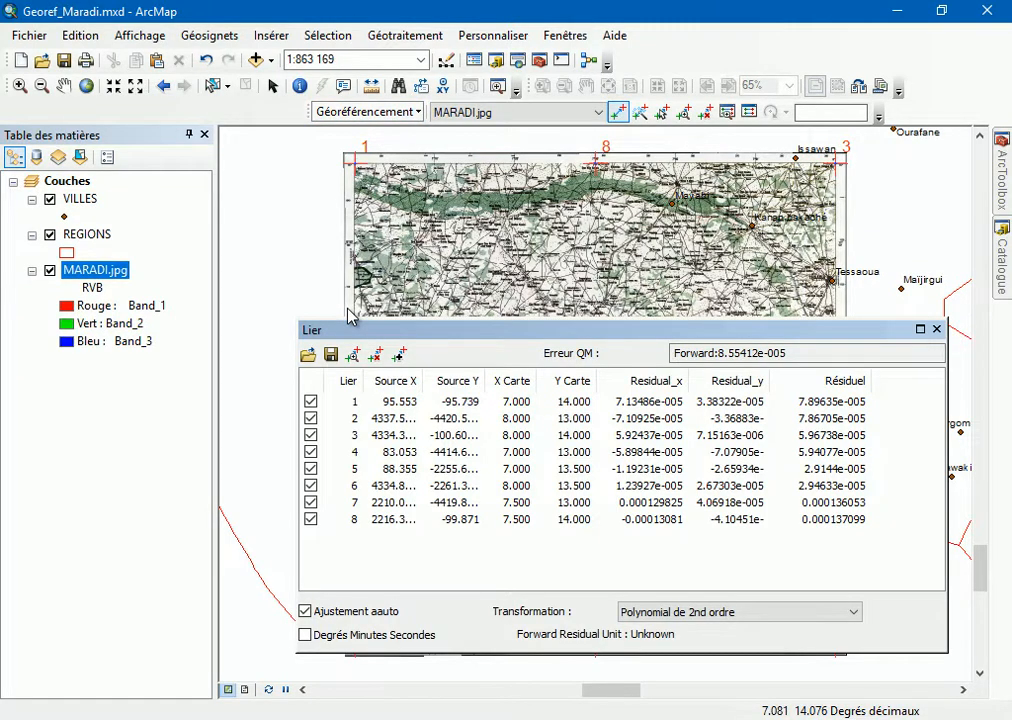
Step: Start rectifying the raster and choose the home folder C:\GEOREFERENCEMENT as the output location
click(368, 111)
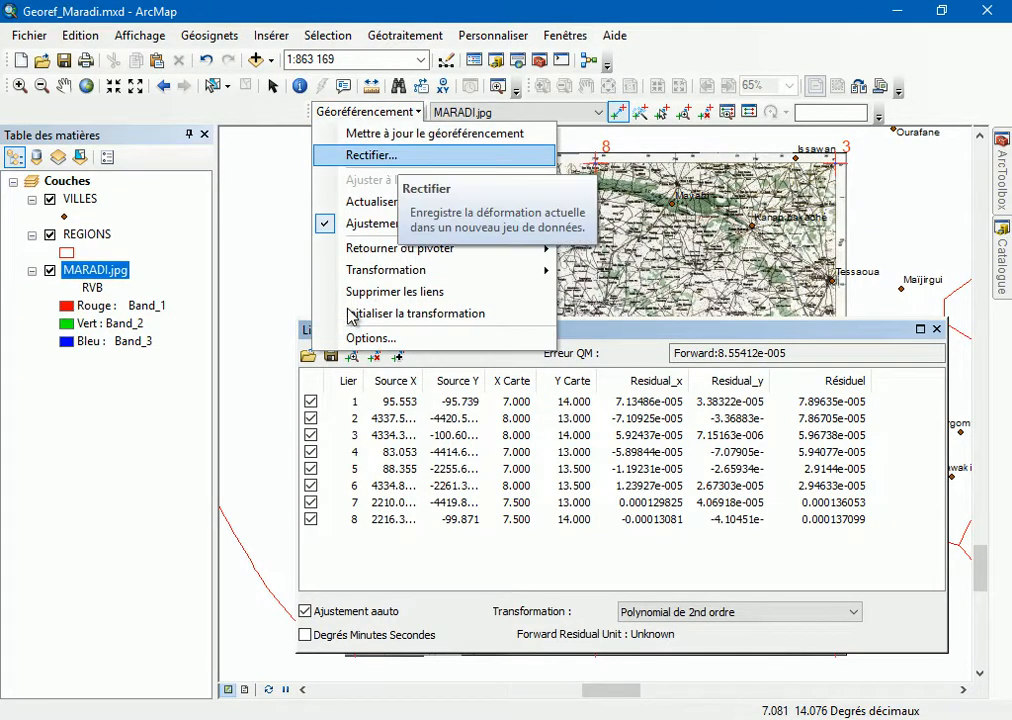
key(Escape)
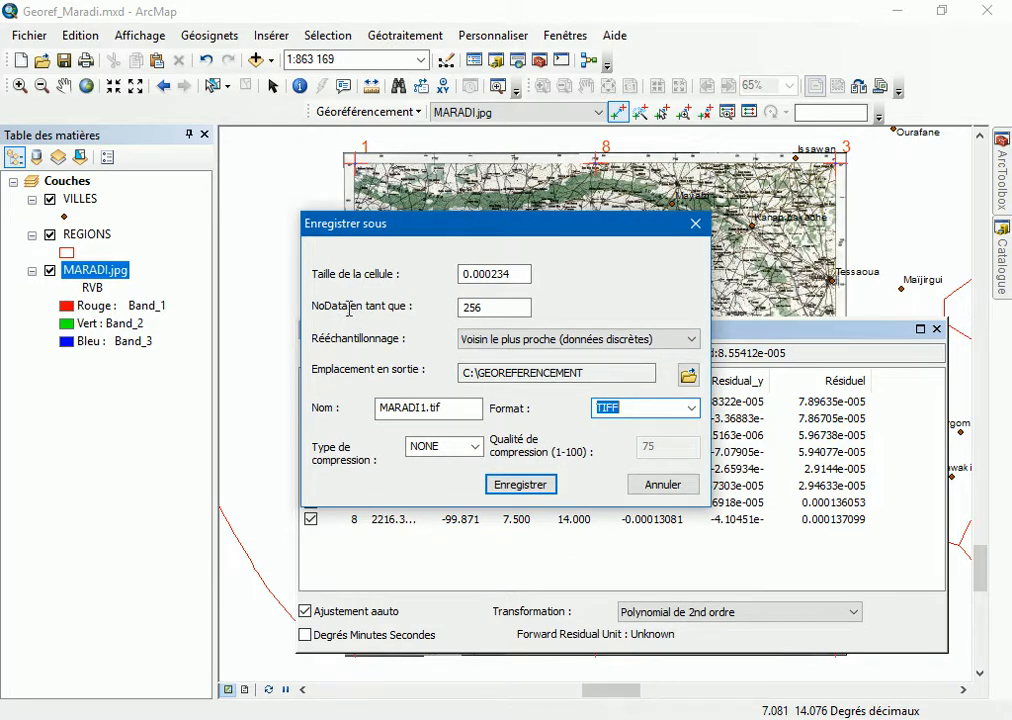
key(Tab)
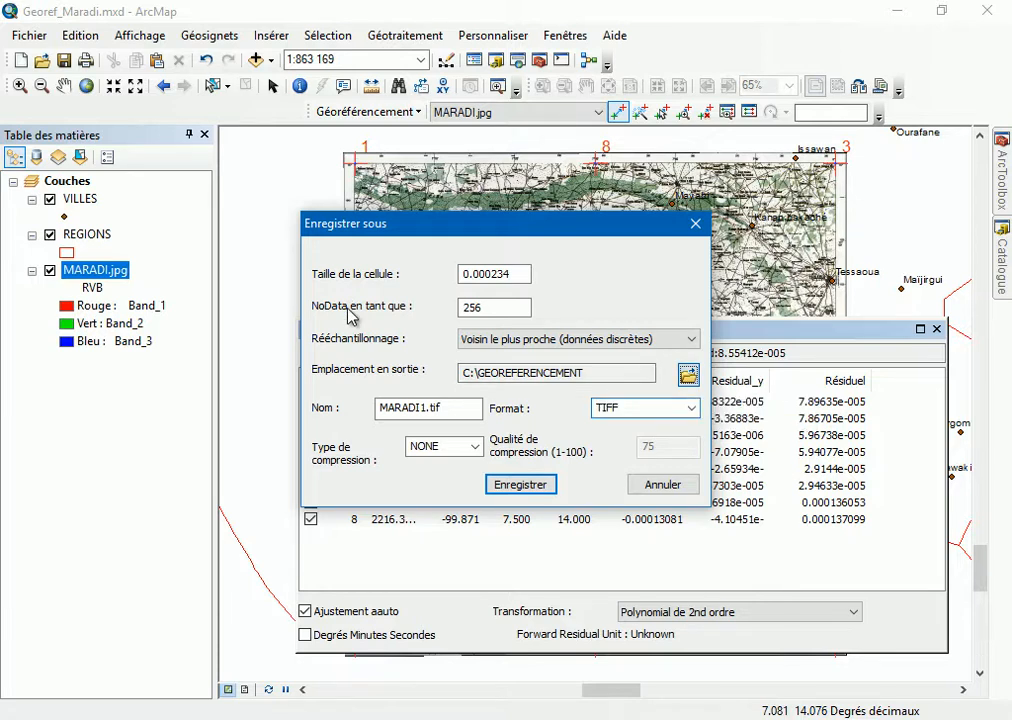
key(space)
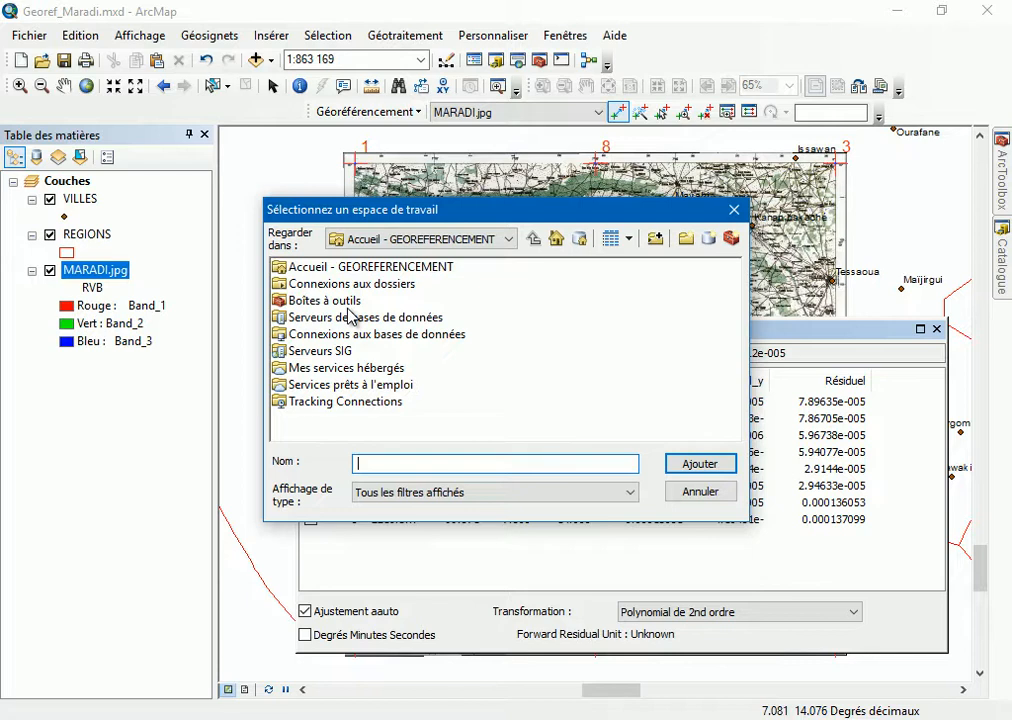
double_click(351, 284)
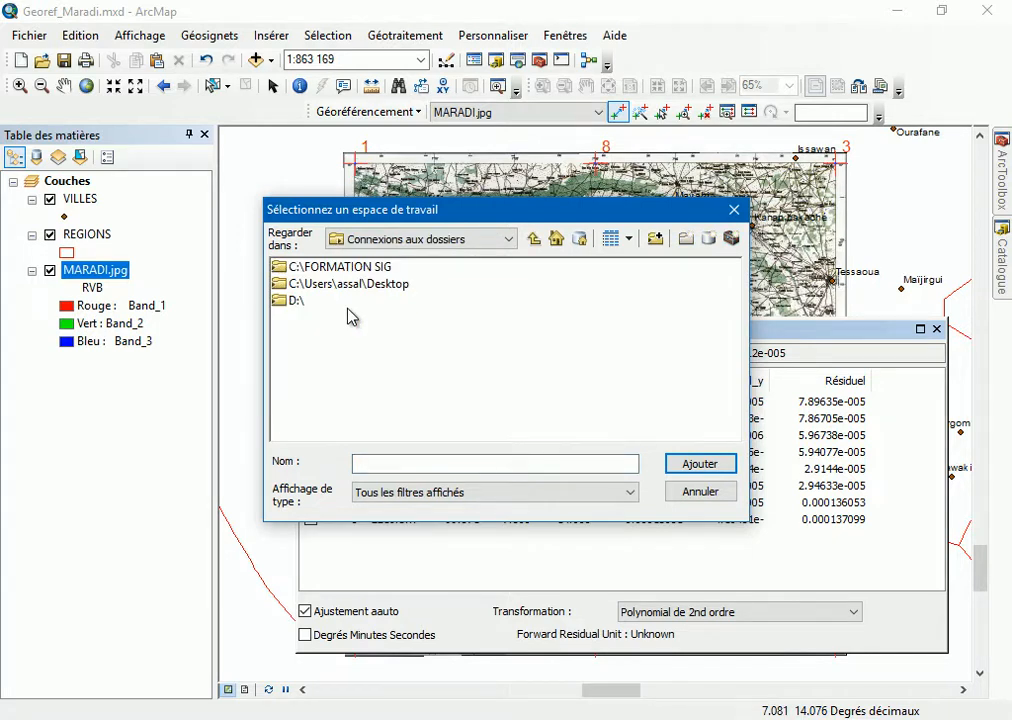
key(Down)
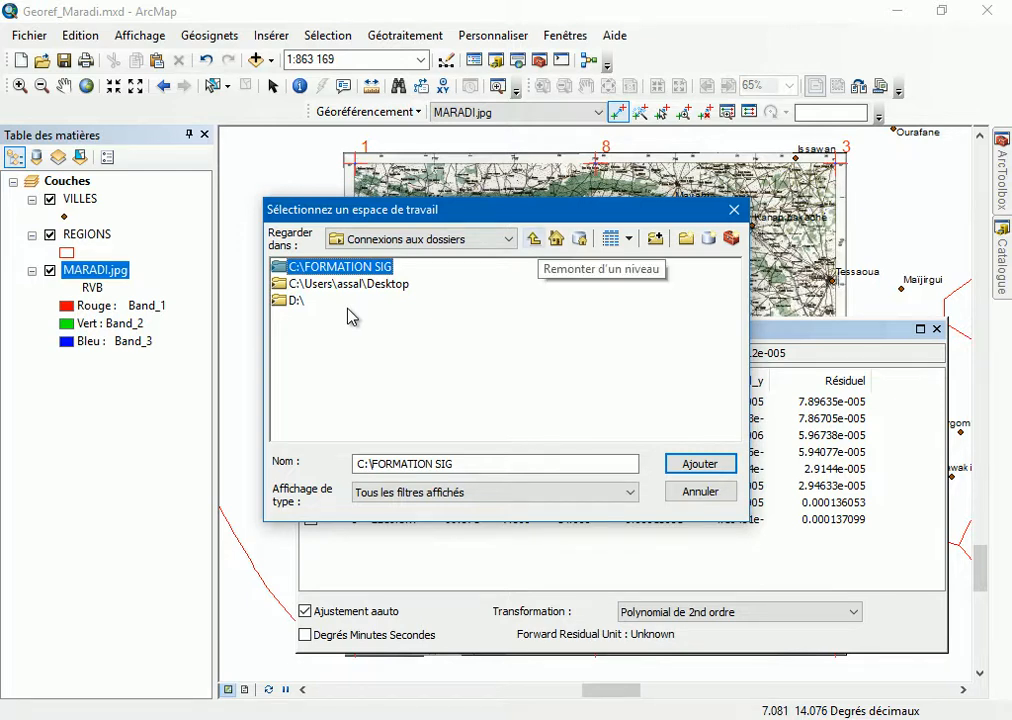
key(BackSpace)
key(Down)
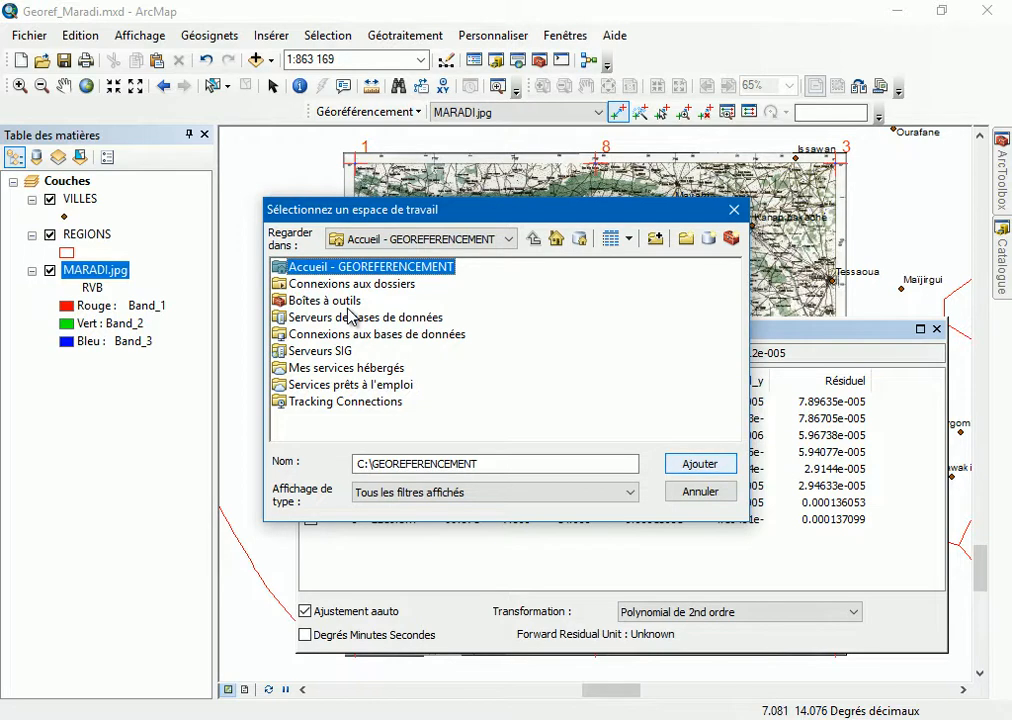
key(Return)
Step: Name the rectified output raster MARADI_Geo.tif
click(421, 408)
key(Delete)
text(8gEO.tif)
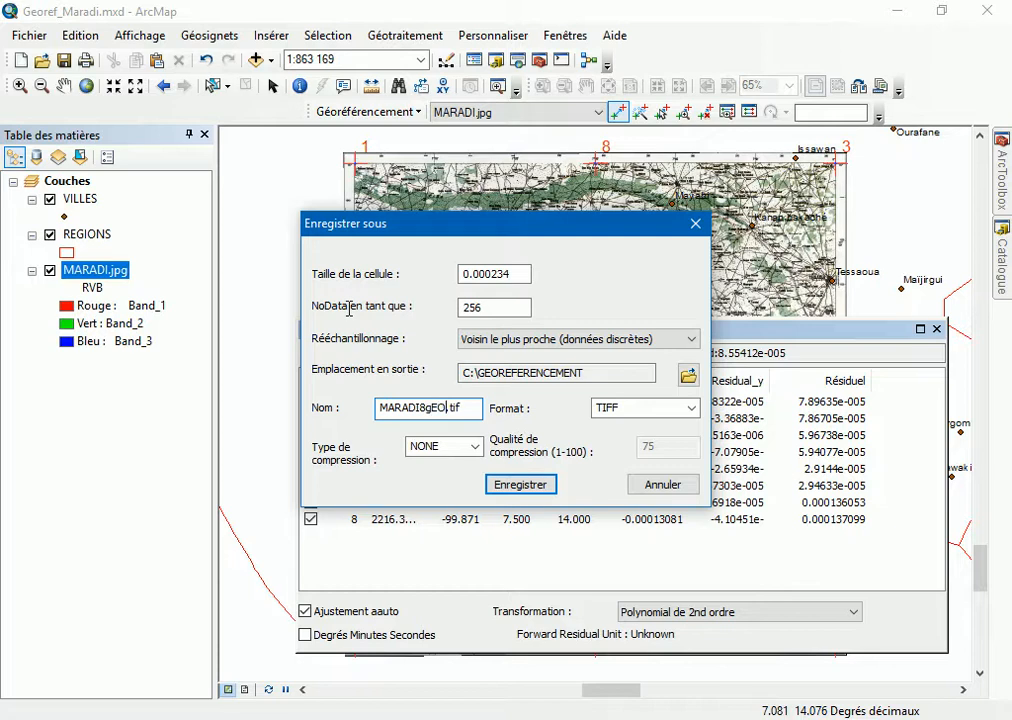
key(BackSpace)
key(BackSpace)
key(BackSpace)
text(_Geo)
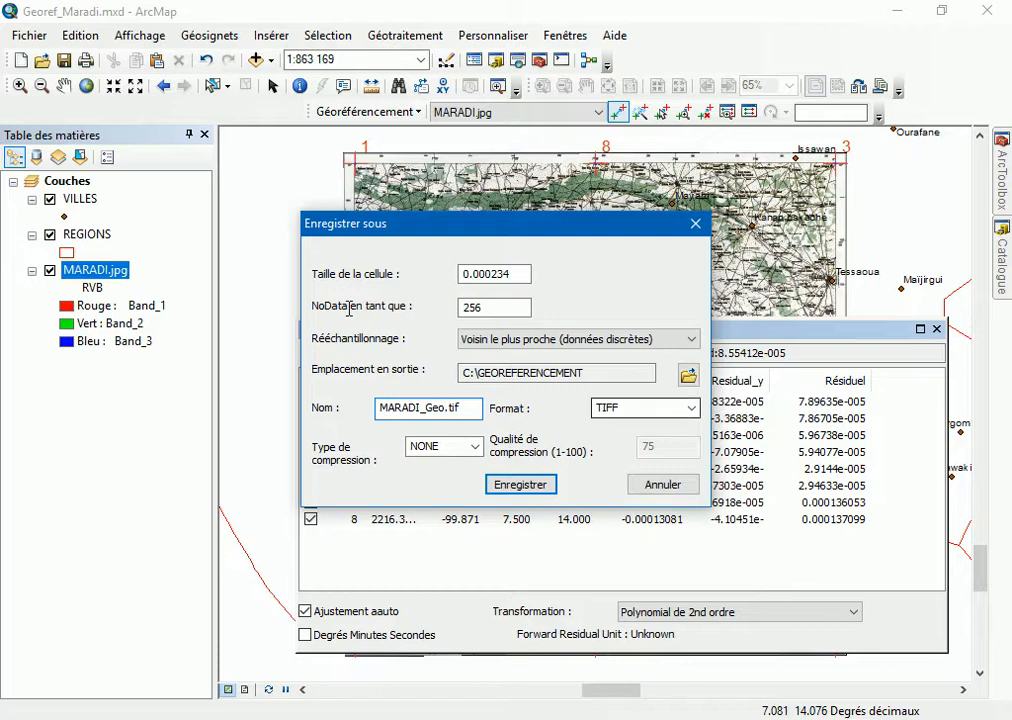
Step: Review the output formats, keep TIFF and the 0.000234 cell size, and save the rectified raster
key(Tab)
key(alt+Down)
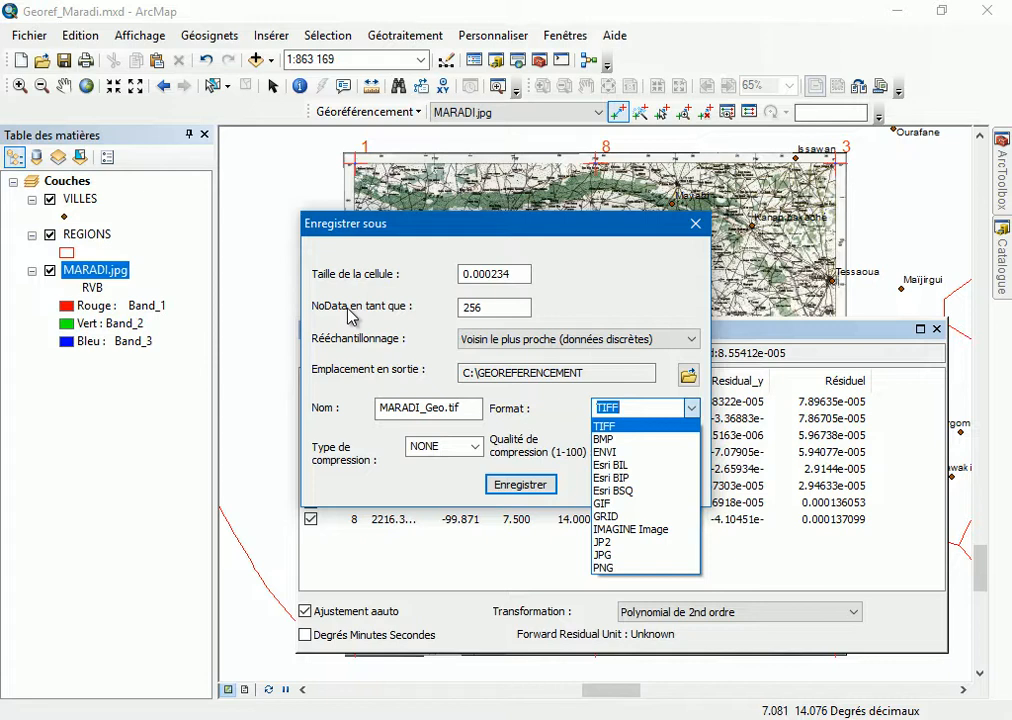
click(348, 309)
drag(516, 274, 458, 274)
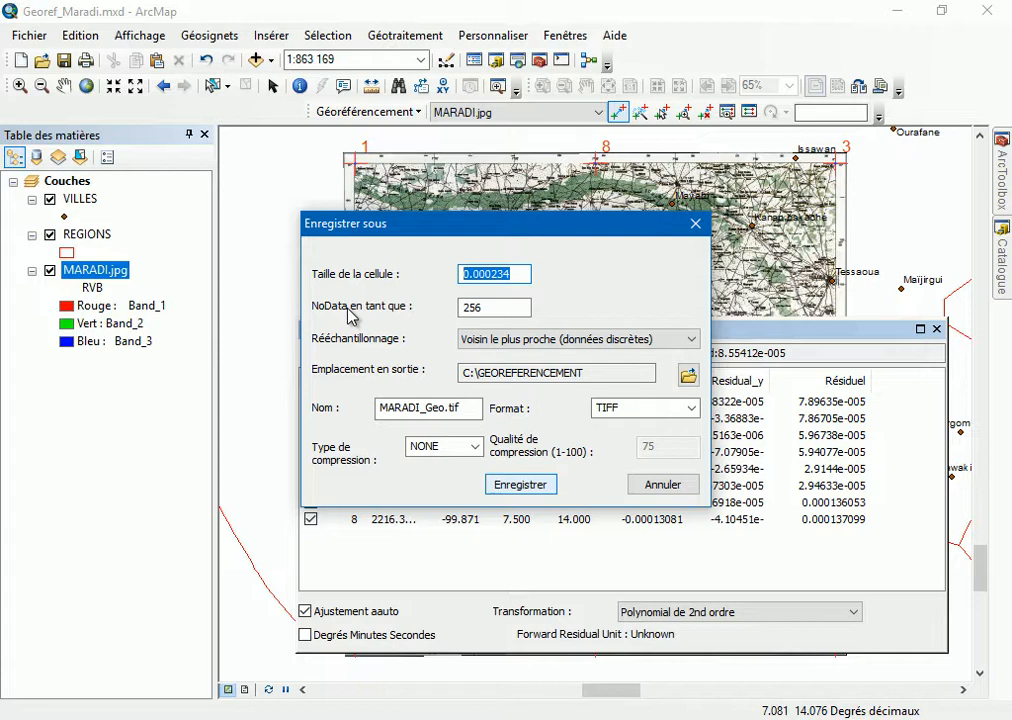
click(345, 307)
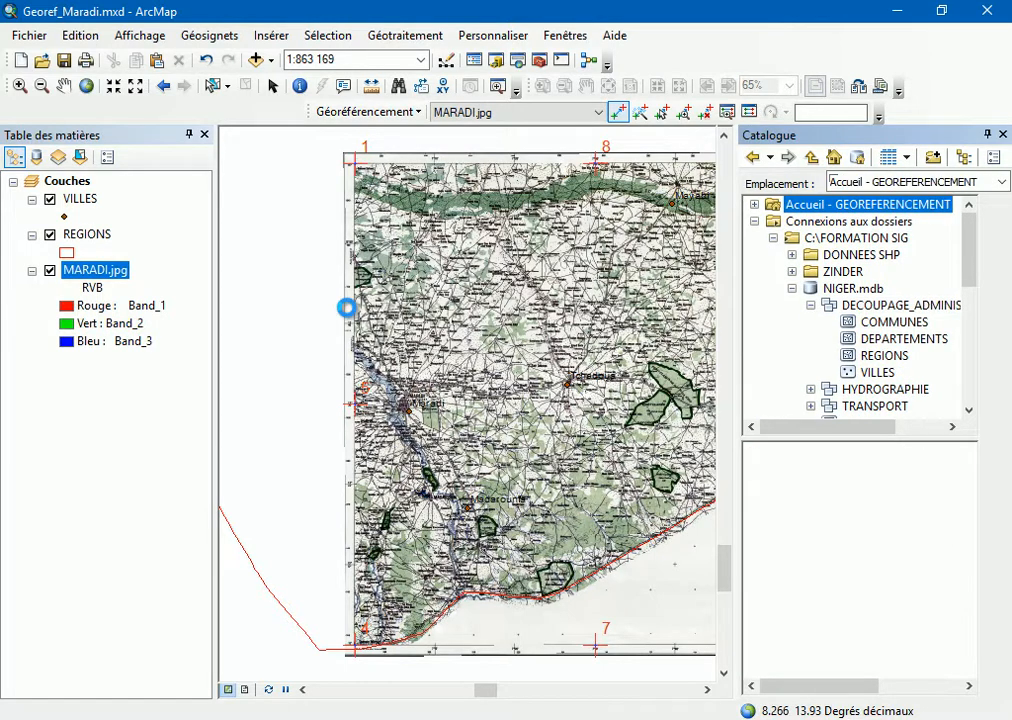
Step: Remove the MARADI.jpg layer and add the rectified MARADI_Geo.tif from the GEOREFERENCEMENT folder below the REGIONS layer
click(868, 303)
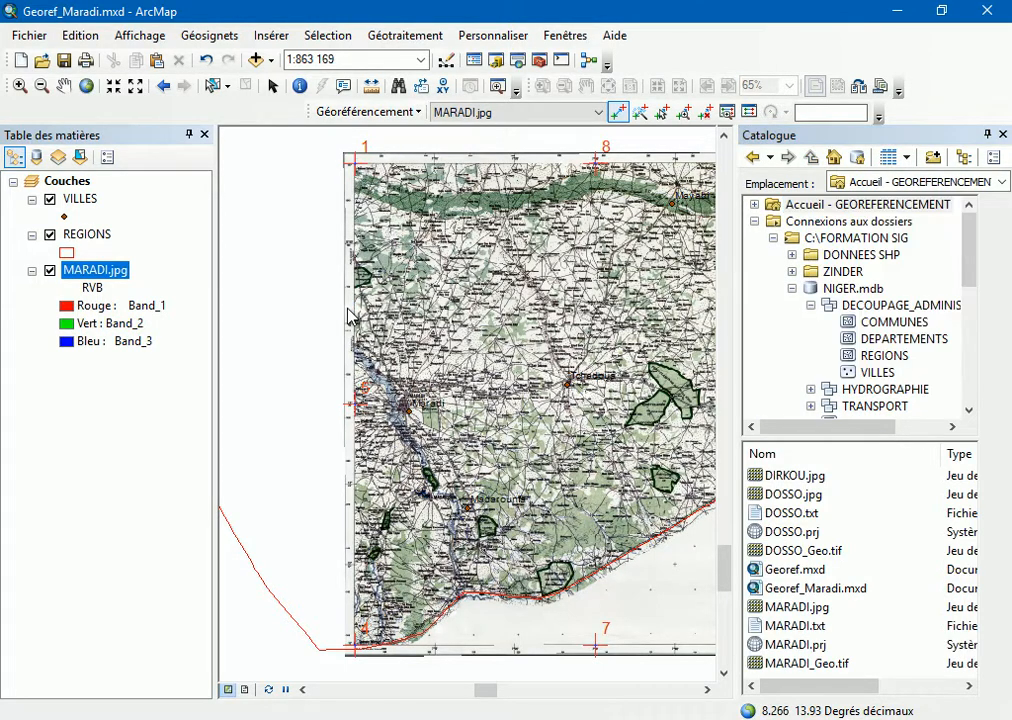
drag(806, 664, 755, 410)
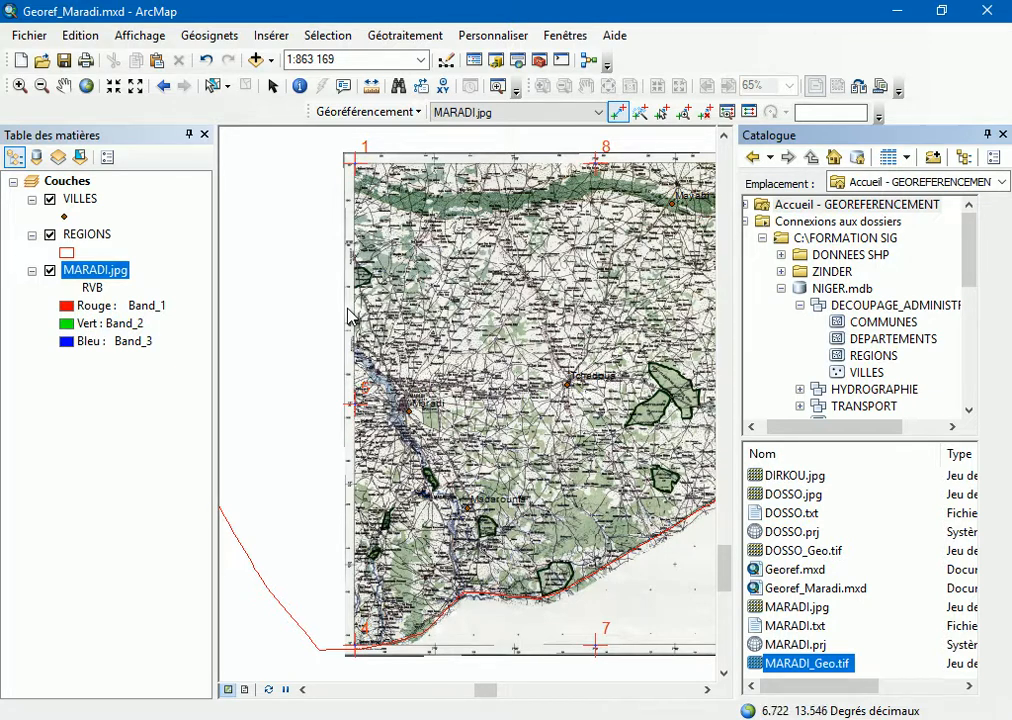
right_click(86, 272)
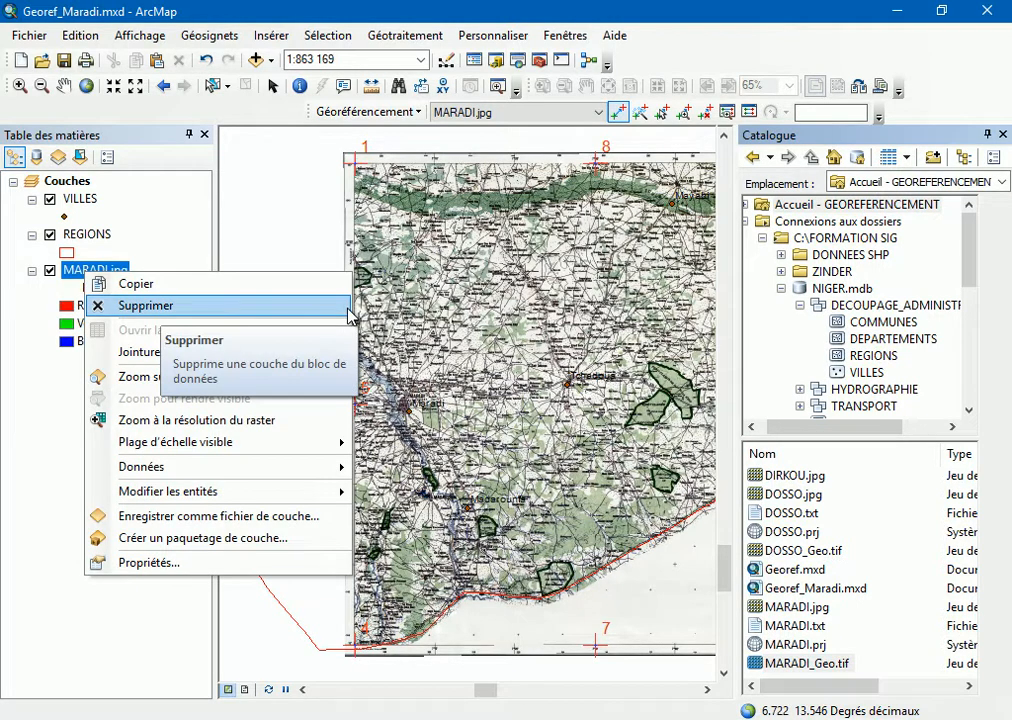
click(349, 316)
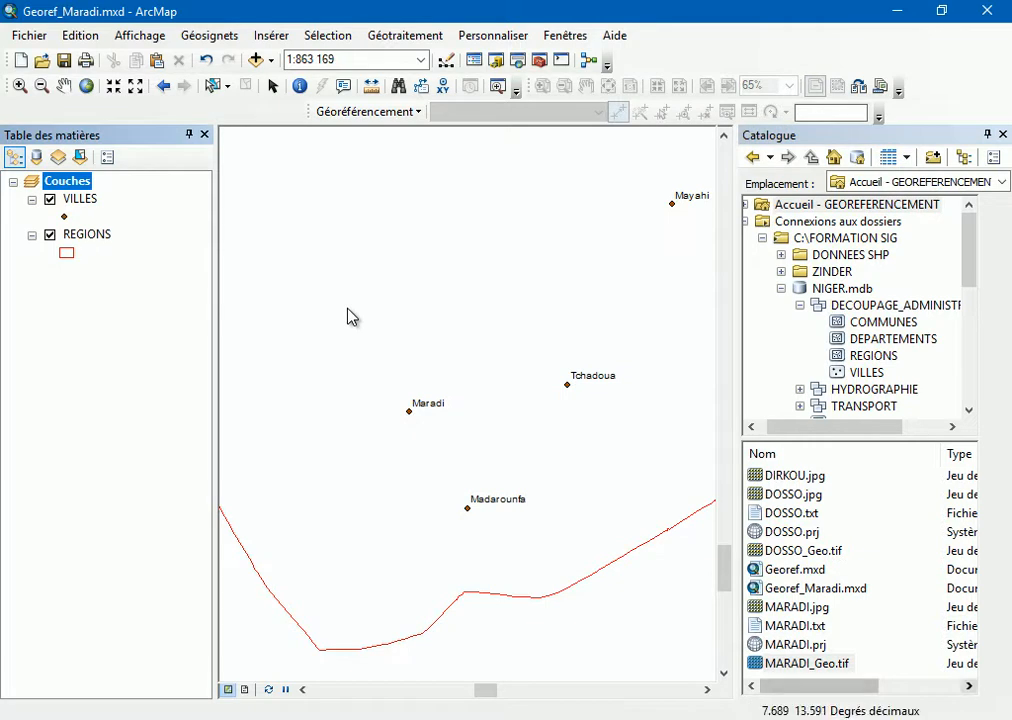
mouse_move(807, 663)
mouse_down()
mouse_move(348, 309)
mouse_move(105, 265)
mouse_up()
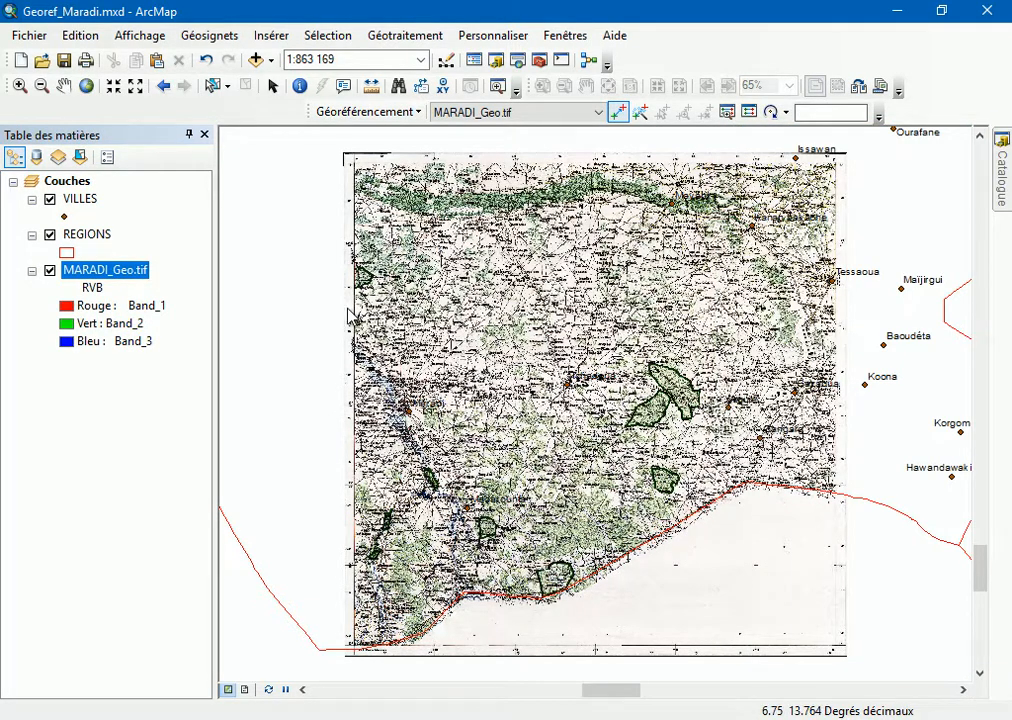
Step: Change the VILLES layer's point symbol to Cercle 1 in red
click(64, 217)
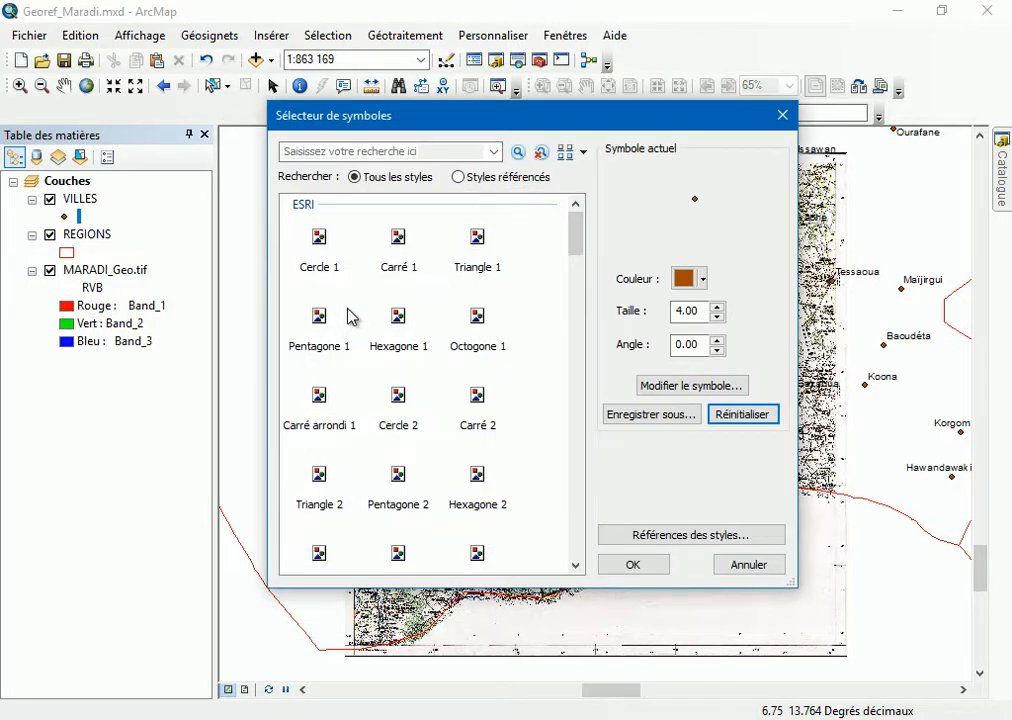
click(320, 240)
click(690, 279)
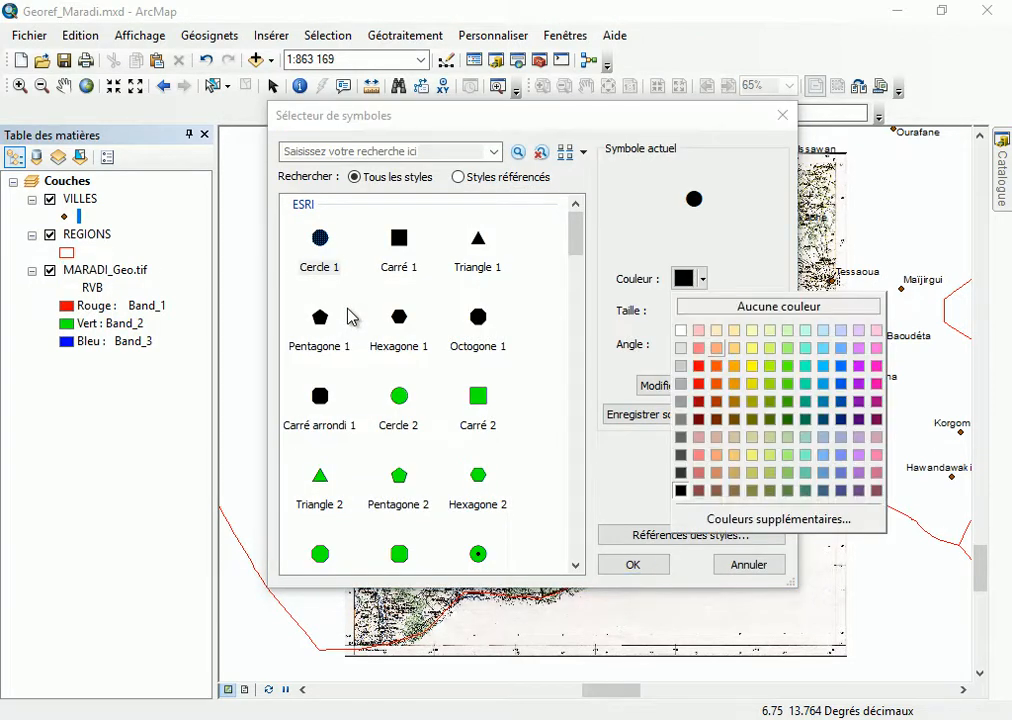
click(700, 366)
click(633, 564)
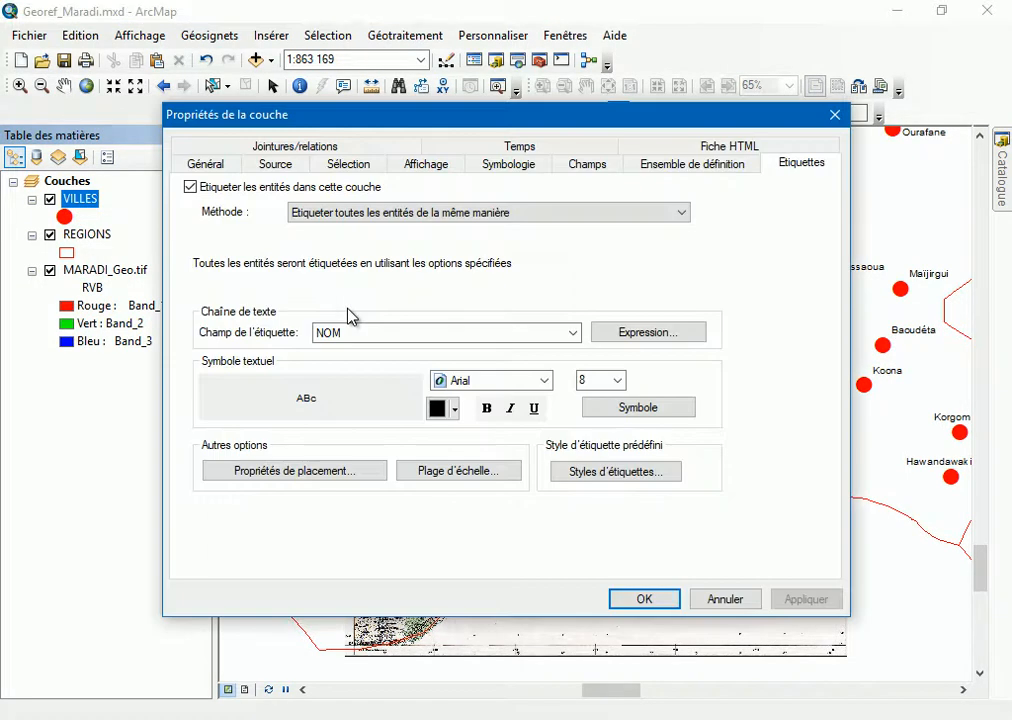
Step: Format the VILLES labels as bold red Arial text at size 12
click(487, 408)
click(454, 409)
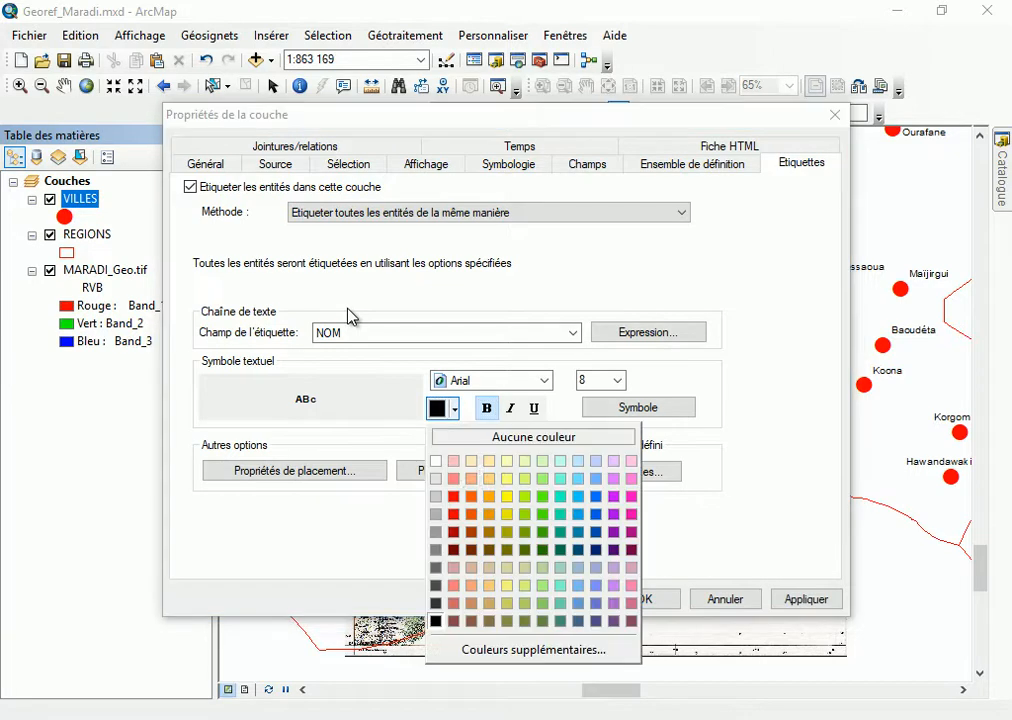
click(453, 496)
click(617, 380)
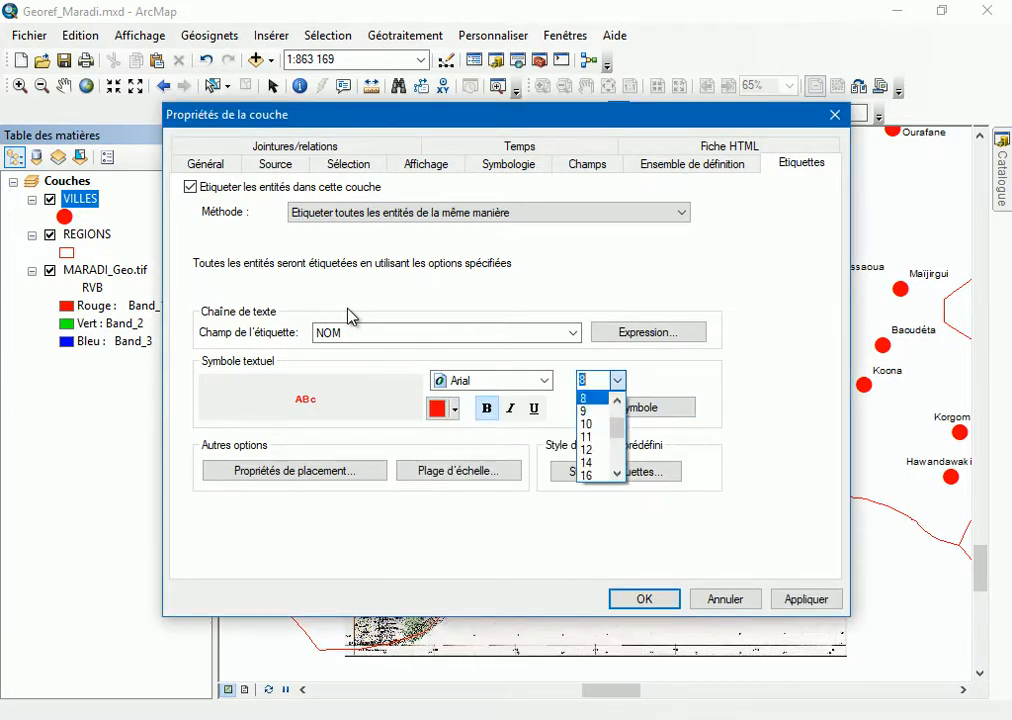
click(588, 450)
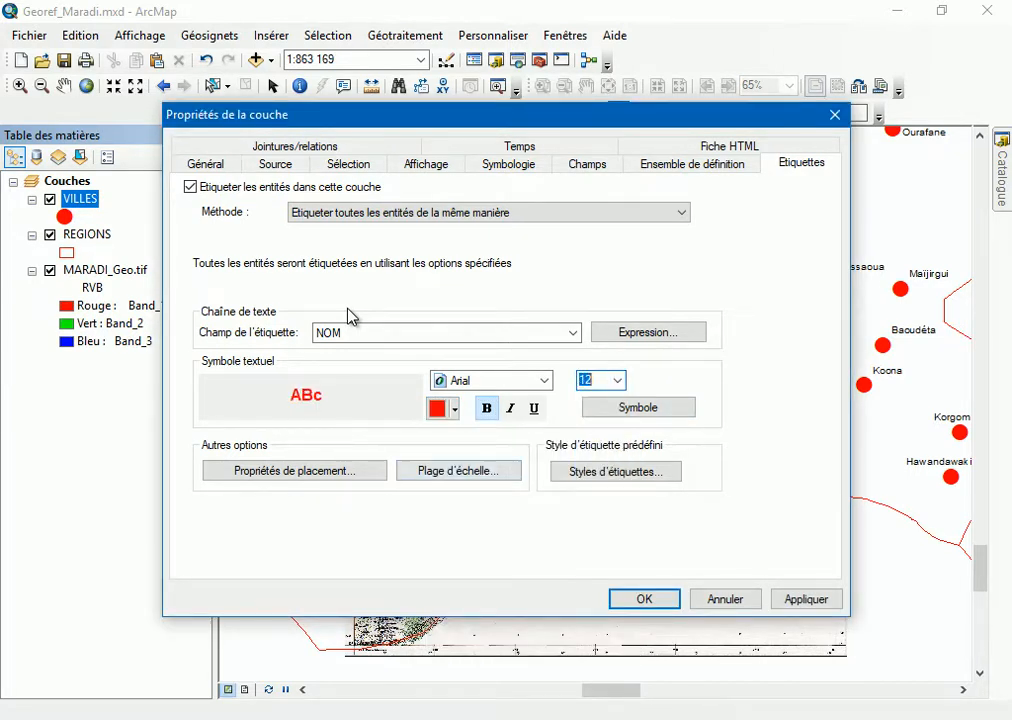
key(Return)
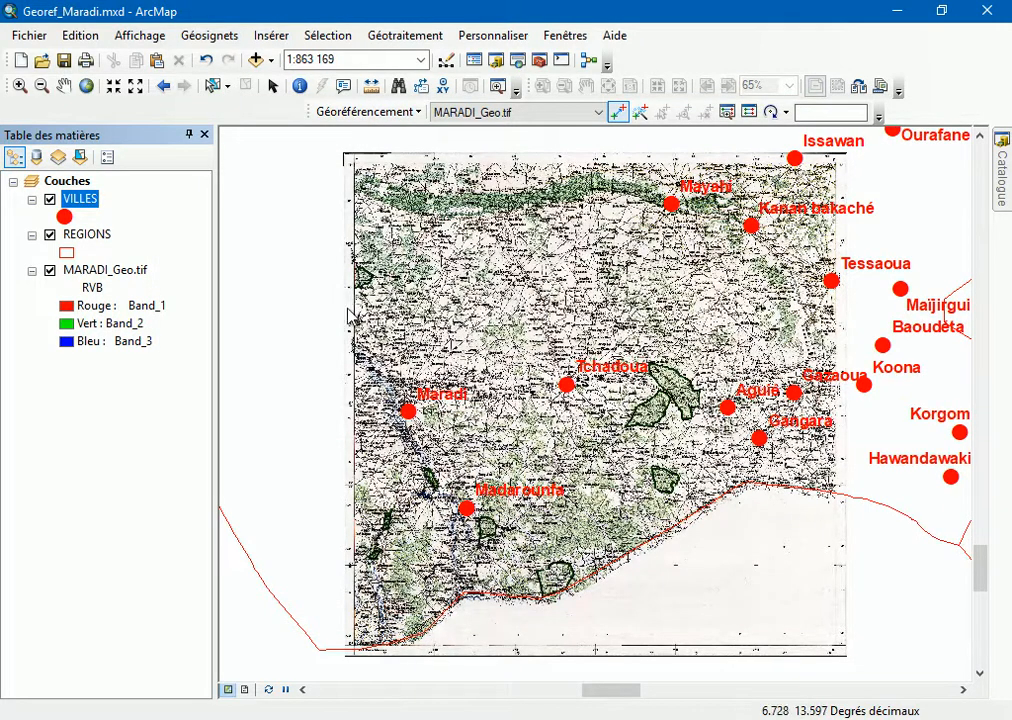
Step: Compare the Maradi and Madarounfa city points with their locations on the rectified map, returning to the full raster extent after each
click(20, 86)
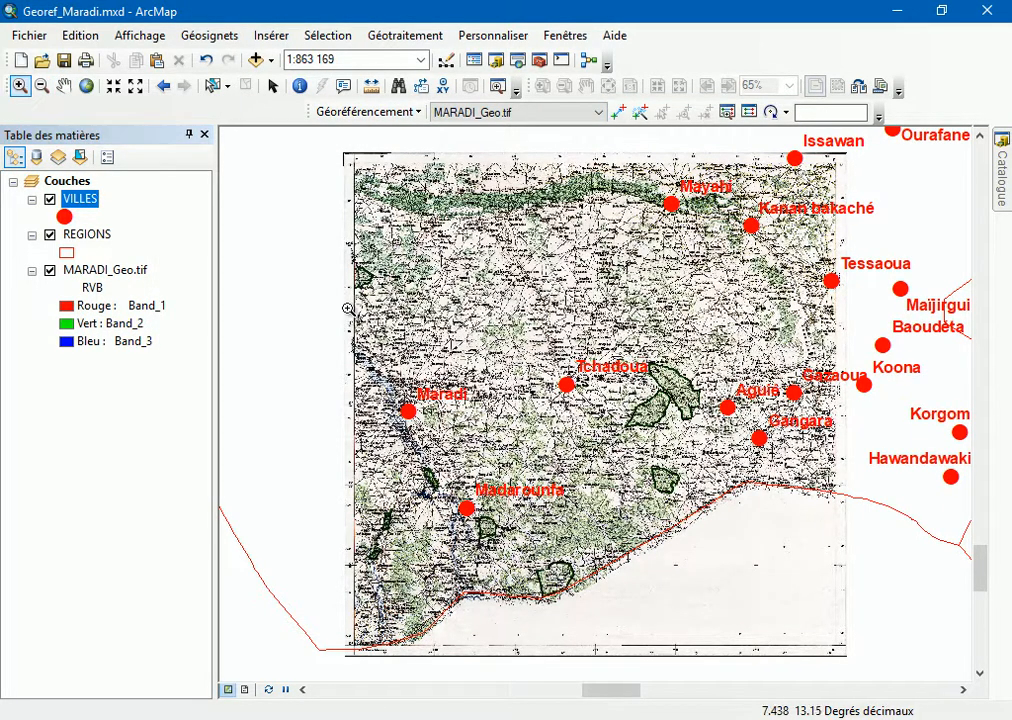
drag(342, 353, 477, 463)
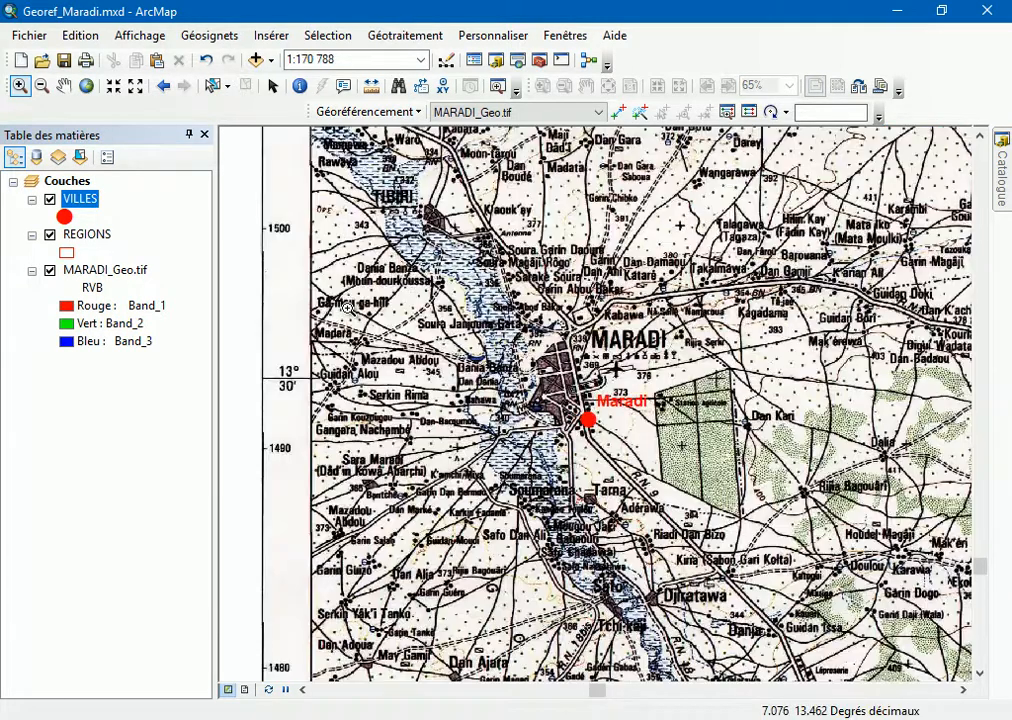
drag(395, 263, 732, 506)
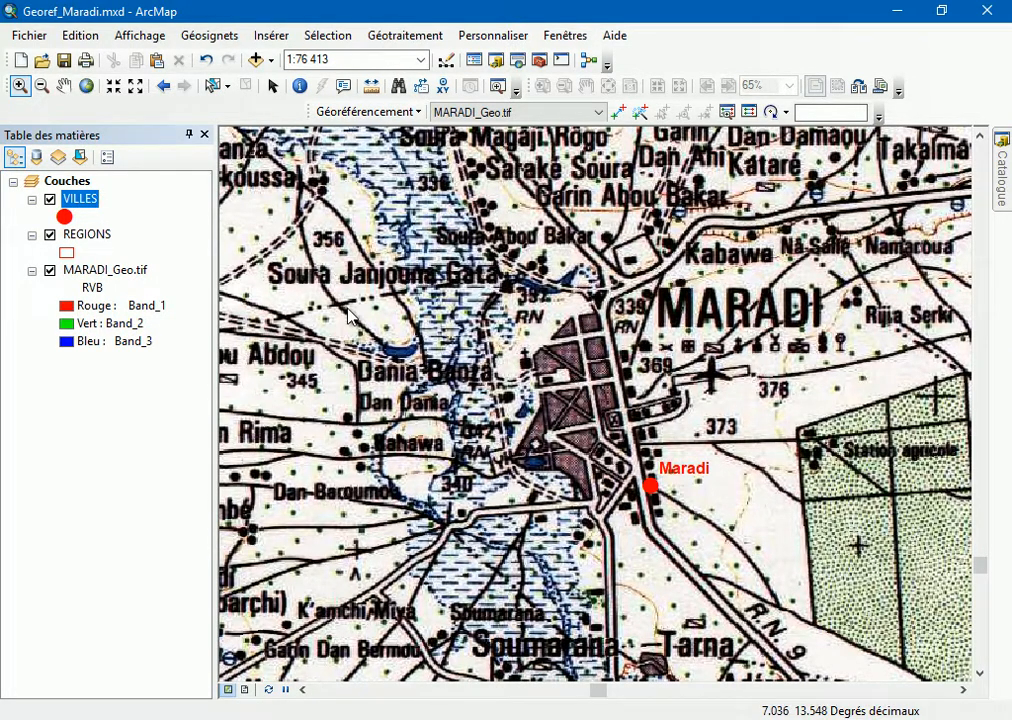
right_click(99, 269)
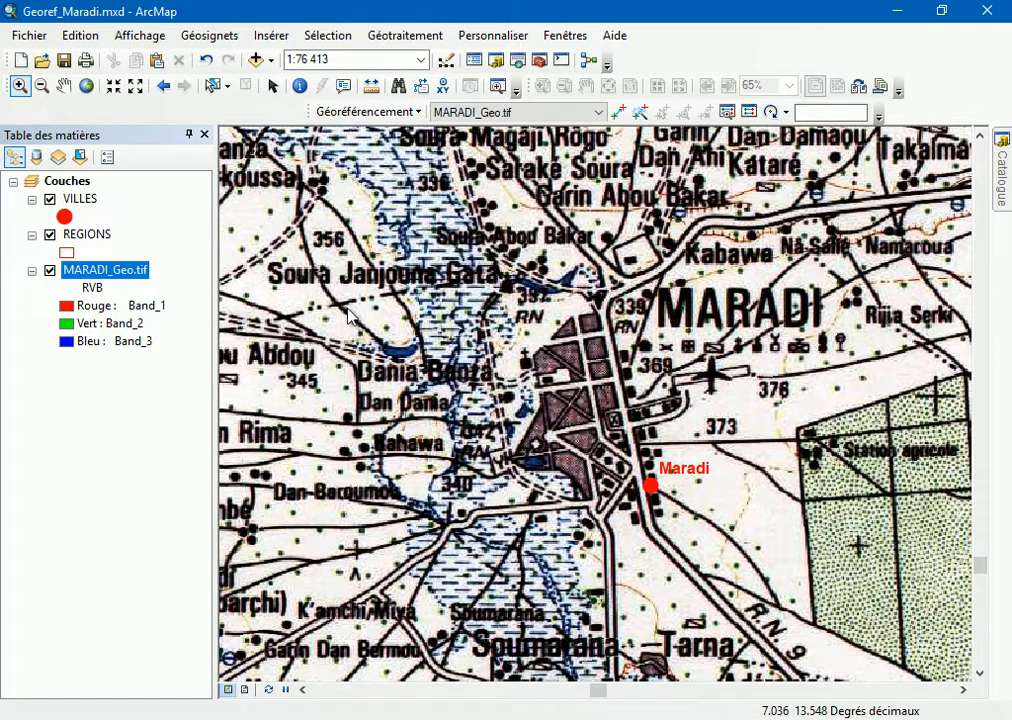
click(190, 371)
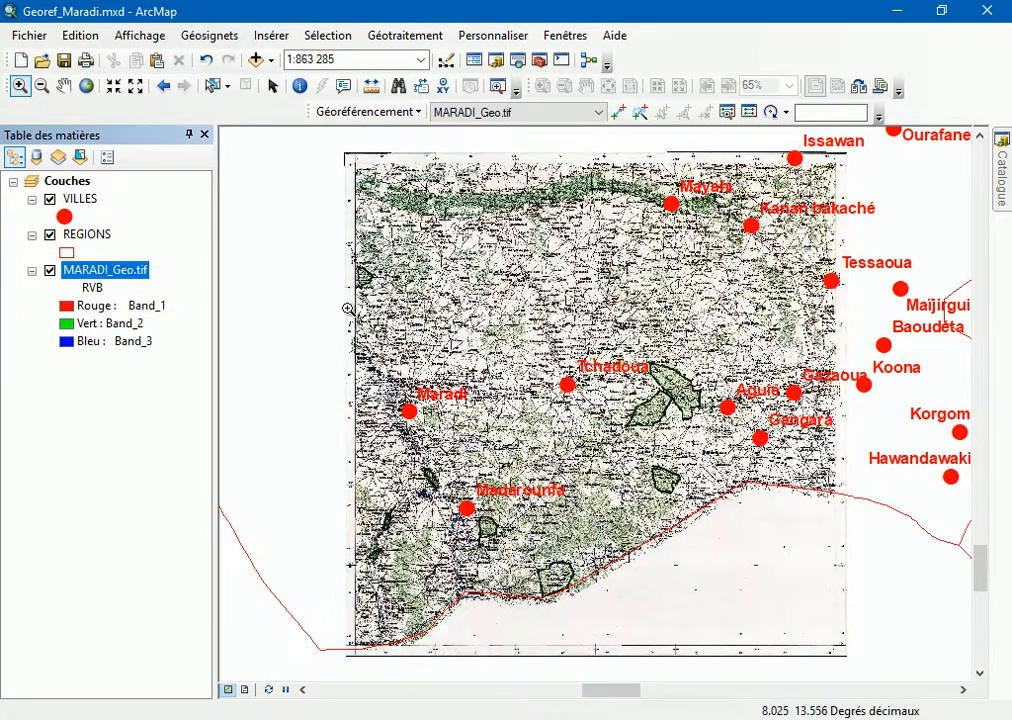
drag(428, 465, 516, 541)
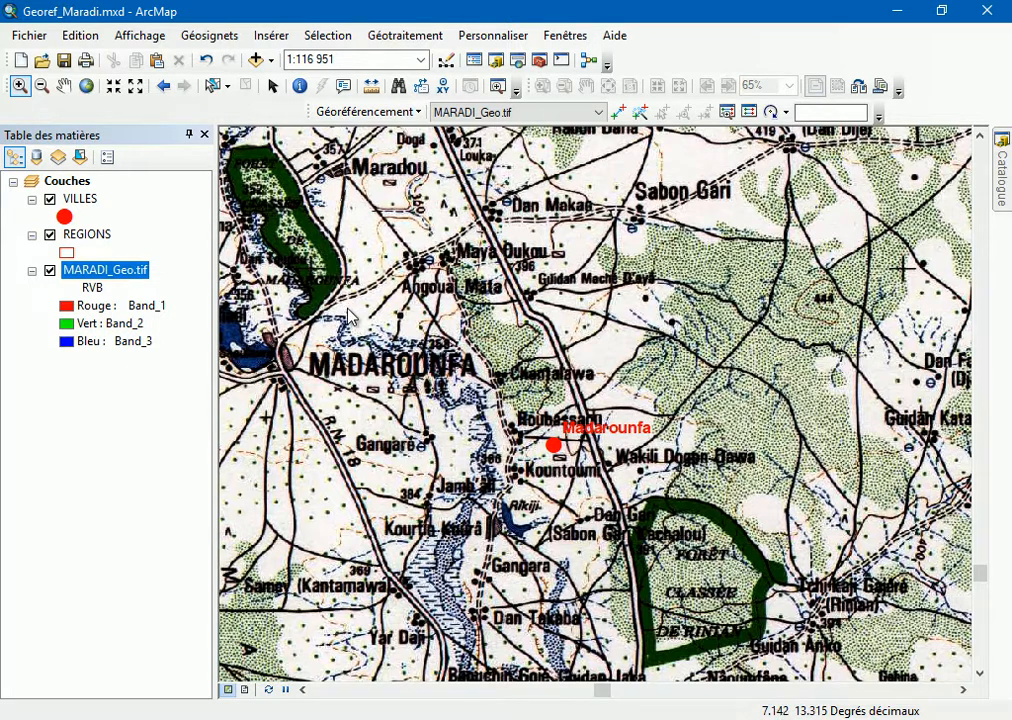
right_click(129, 274)
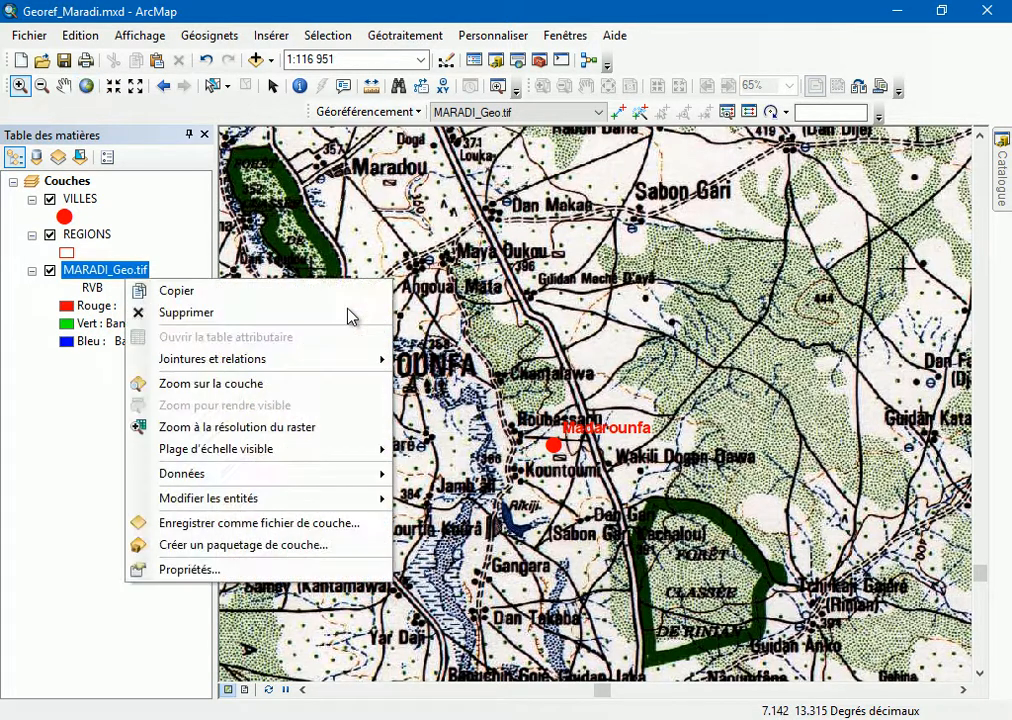
click(215, 384)
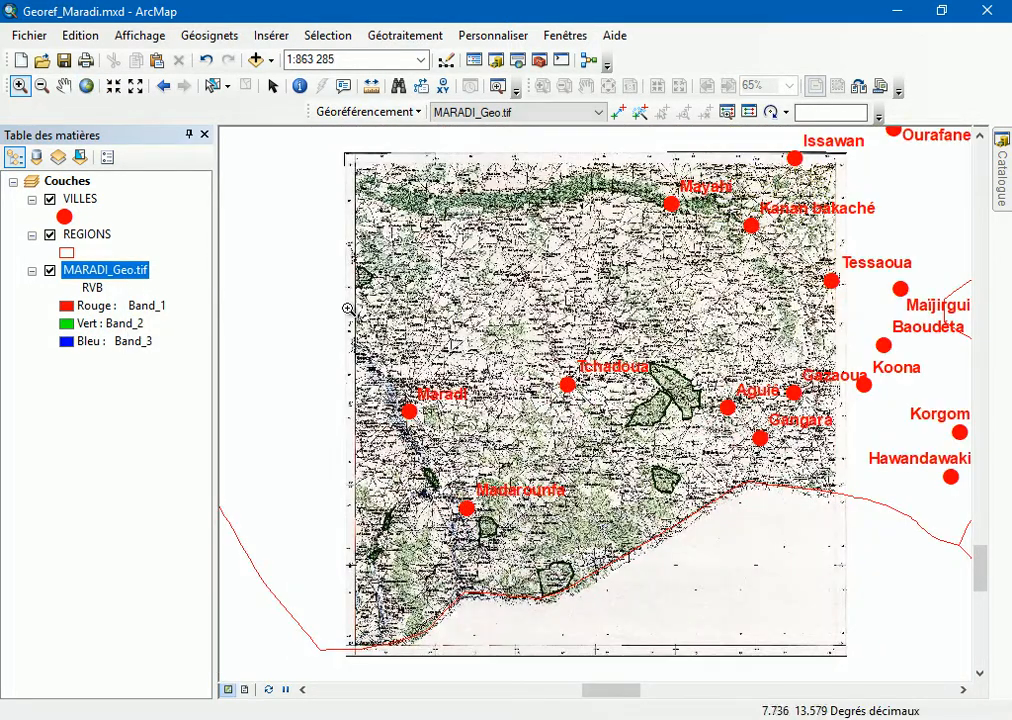
Step: Check how the Tessaoua and Gazaoua points line up with the towns drawn on the rectified map
drag(763, 325, 899, 244)
drag(585, 280, 707, 428)
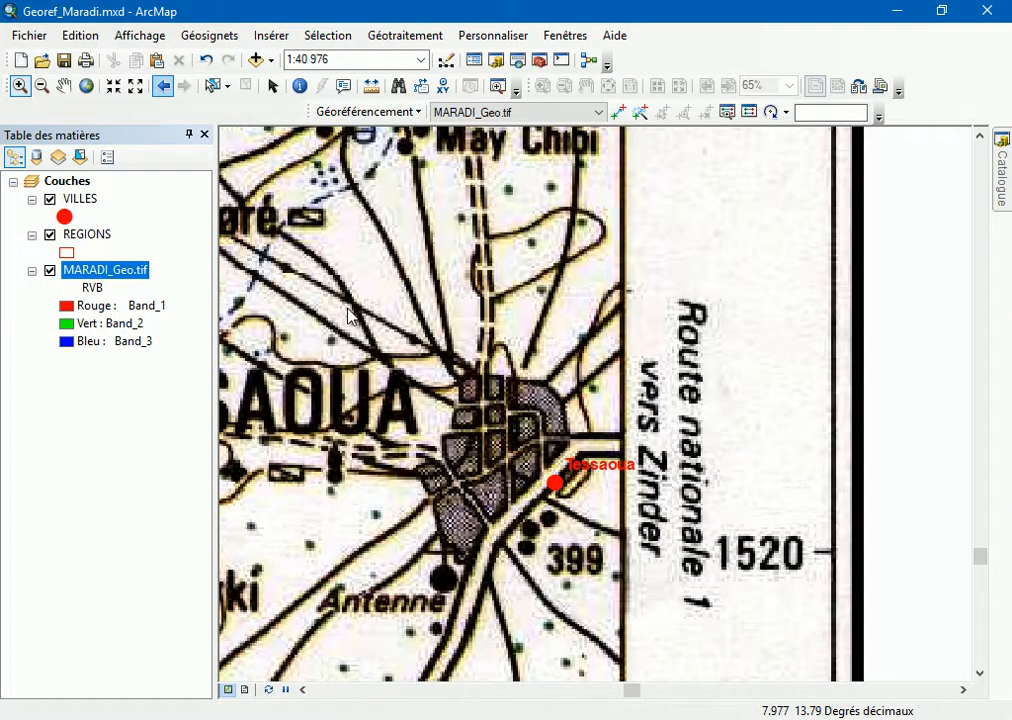
click(163, 85)
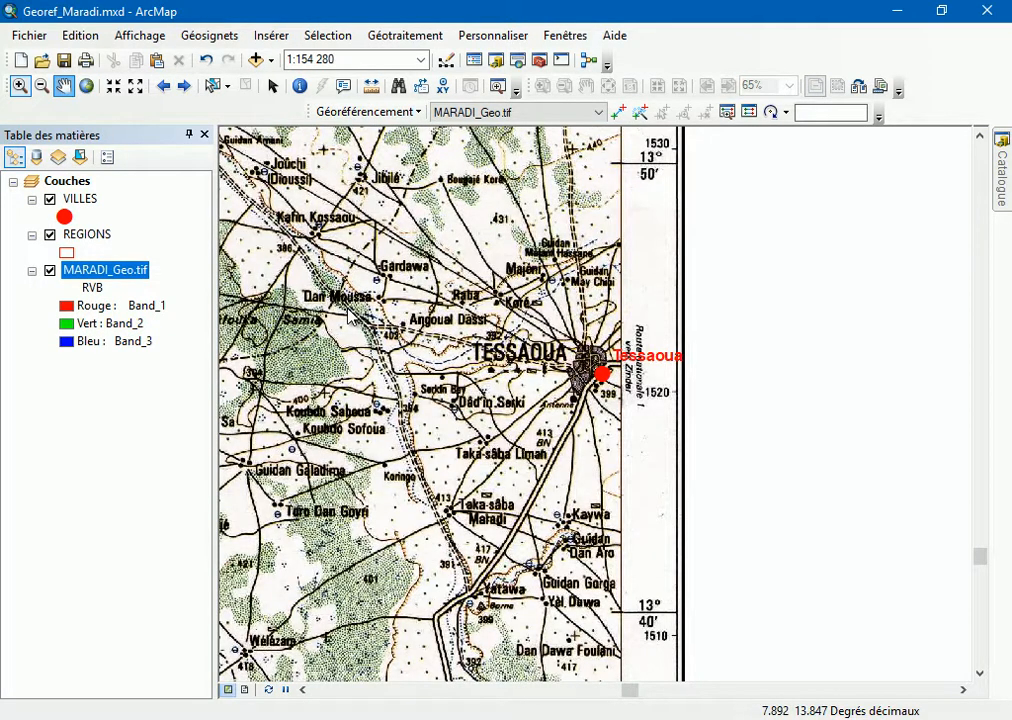
key(Left)
key(Down)
key(Down)
key(Down)
key(Down)
key(Down)
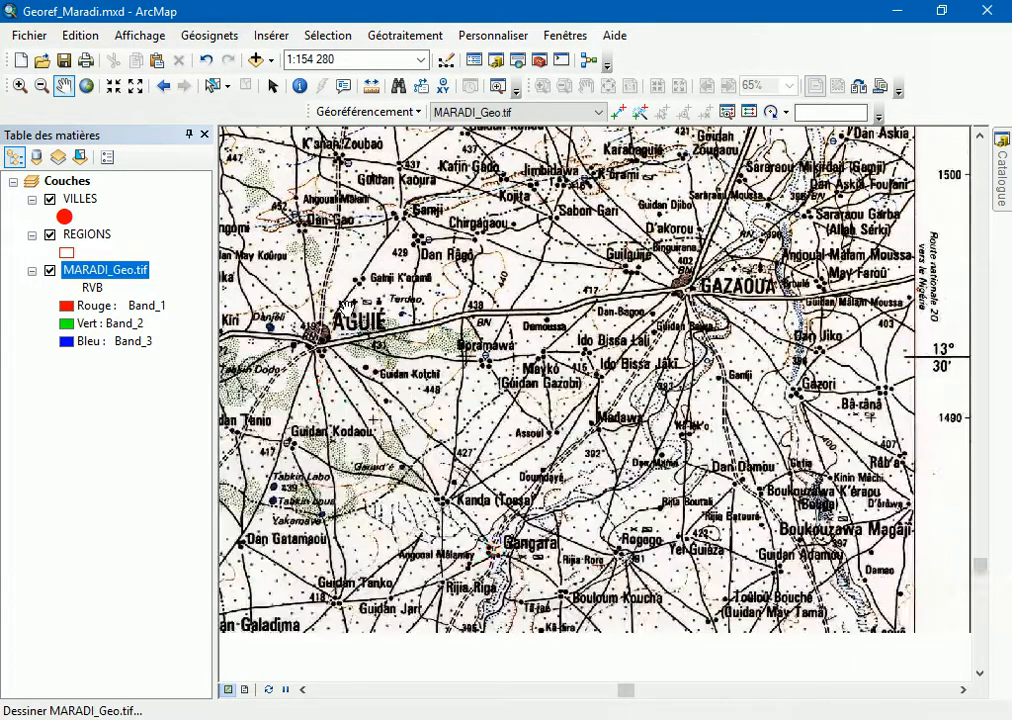
scroll(345, 306, up, 3)
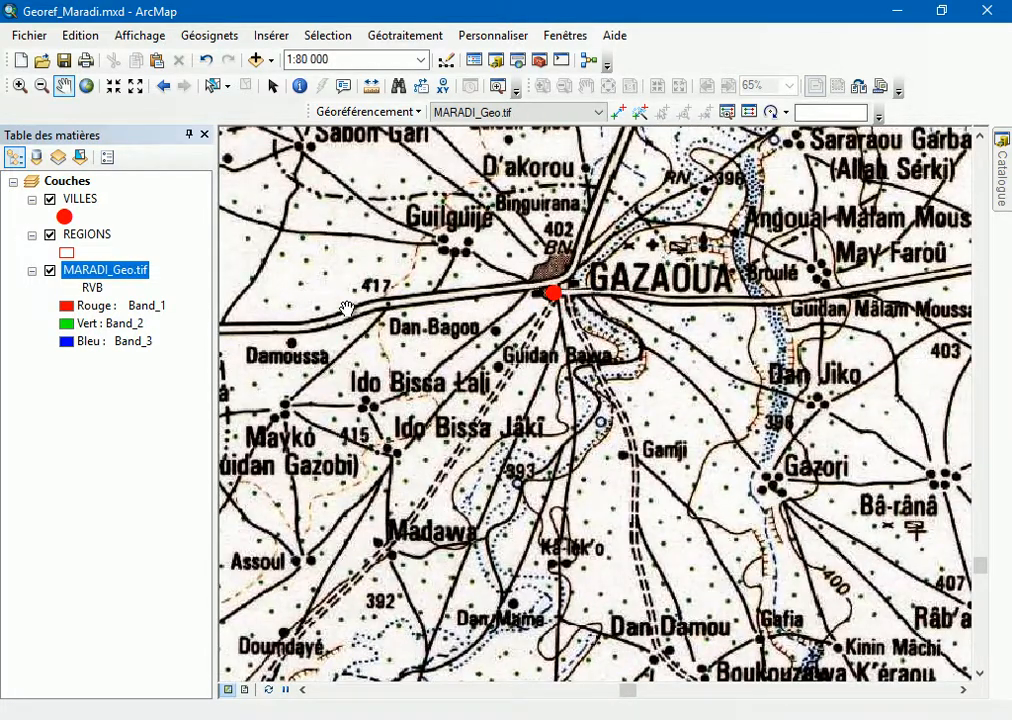
Step: Examine the alignment of the Aguié, Tchadoua and Maradi points with the towns on the rectified map
key(Left)
key(Left)
key(Left)
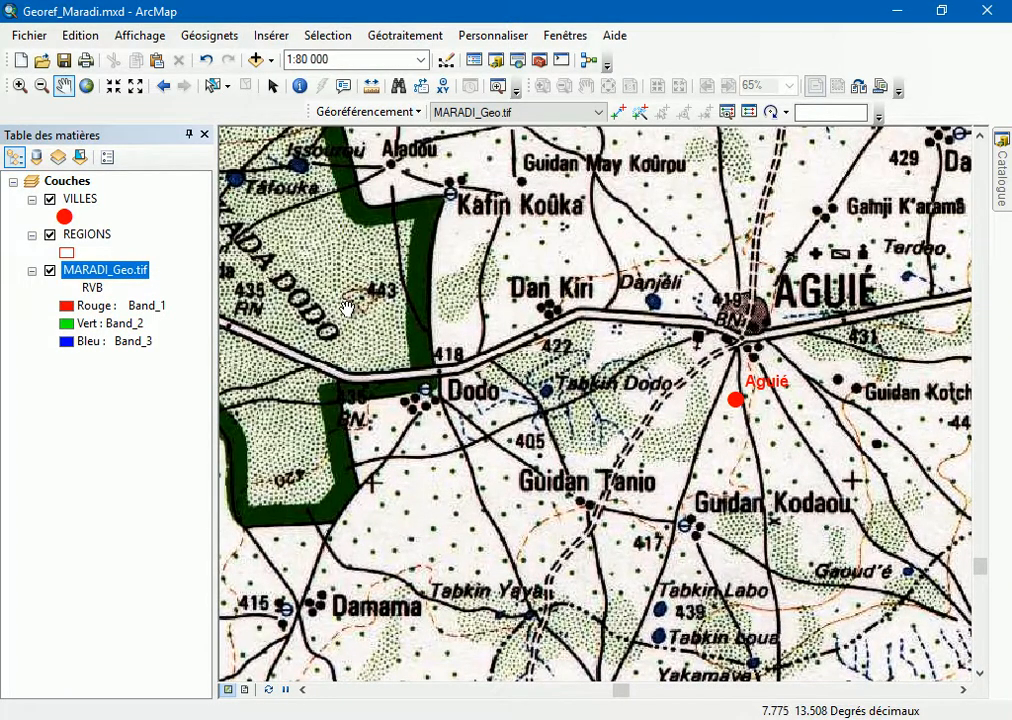
scroll(347, 309, down, 2)
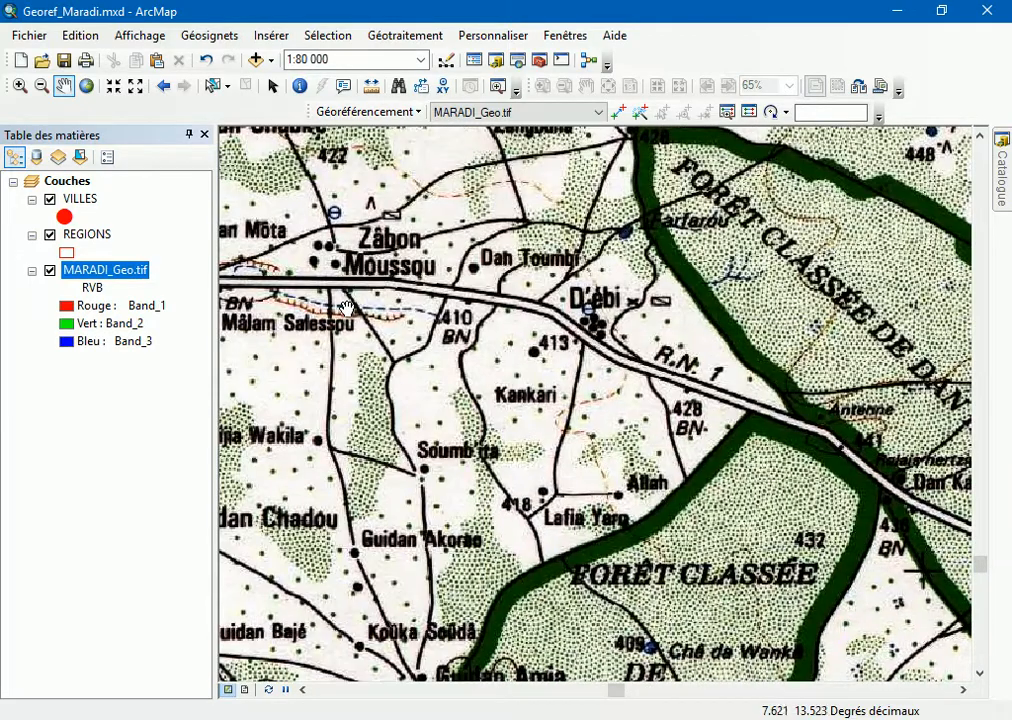
scroll(347, 309, down, 1)
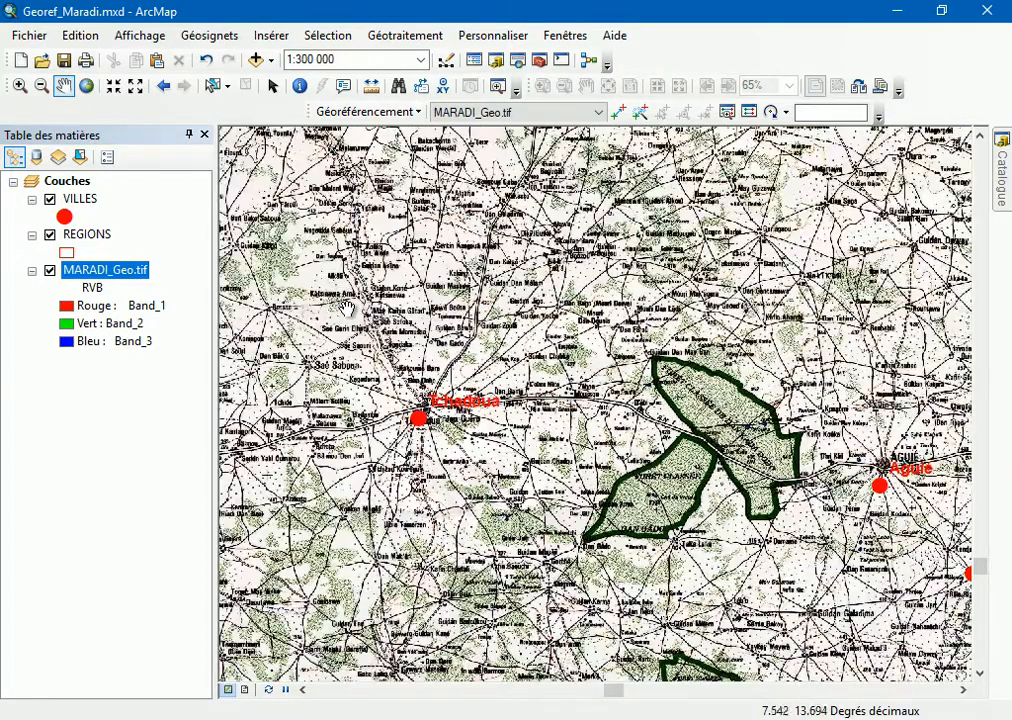
scroll(347, 309, down, 1)
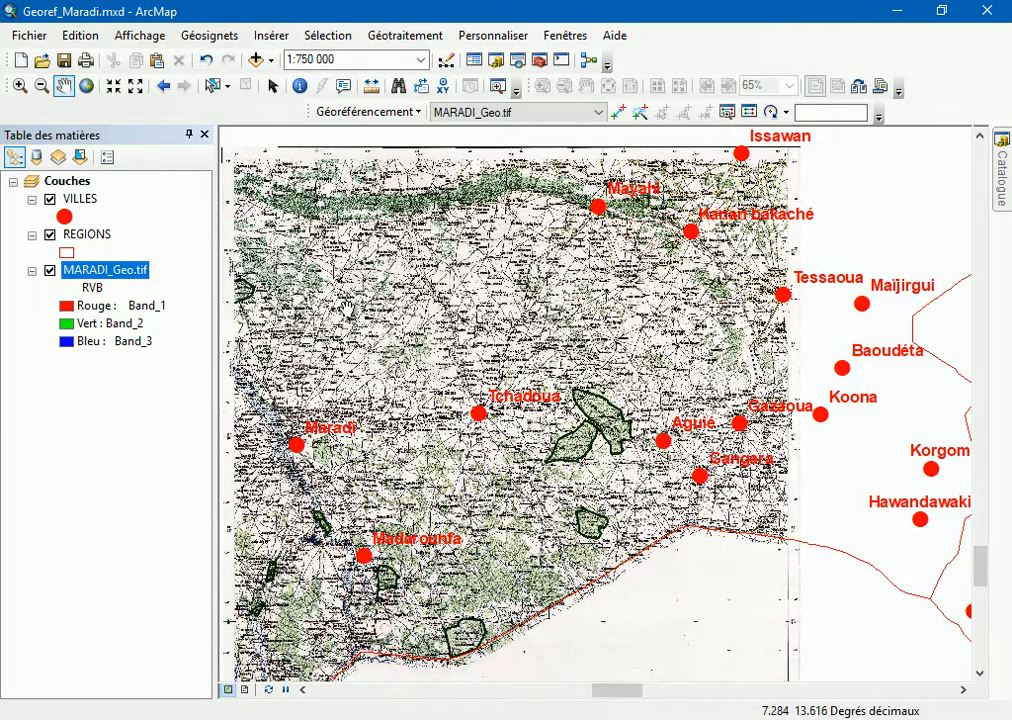
key(Left)
key(Down)
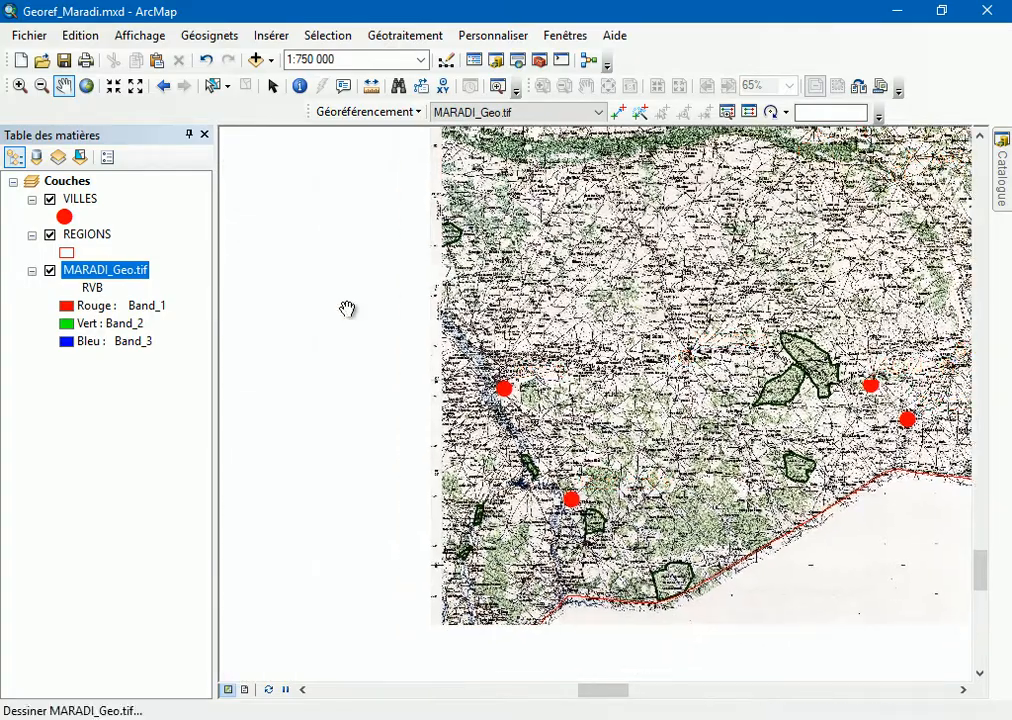
scroll(347, 309, up, 1)
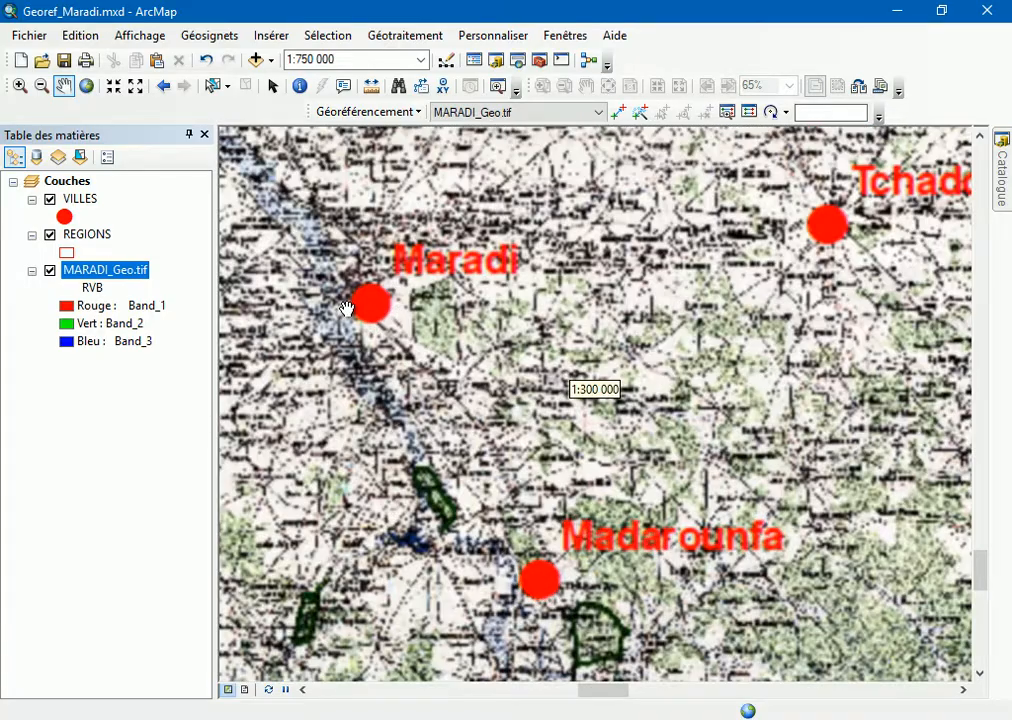
scroll(347, 309, up, 1)
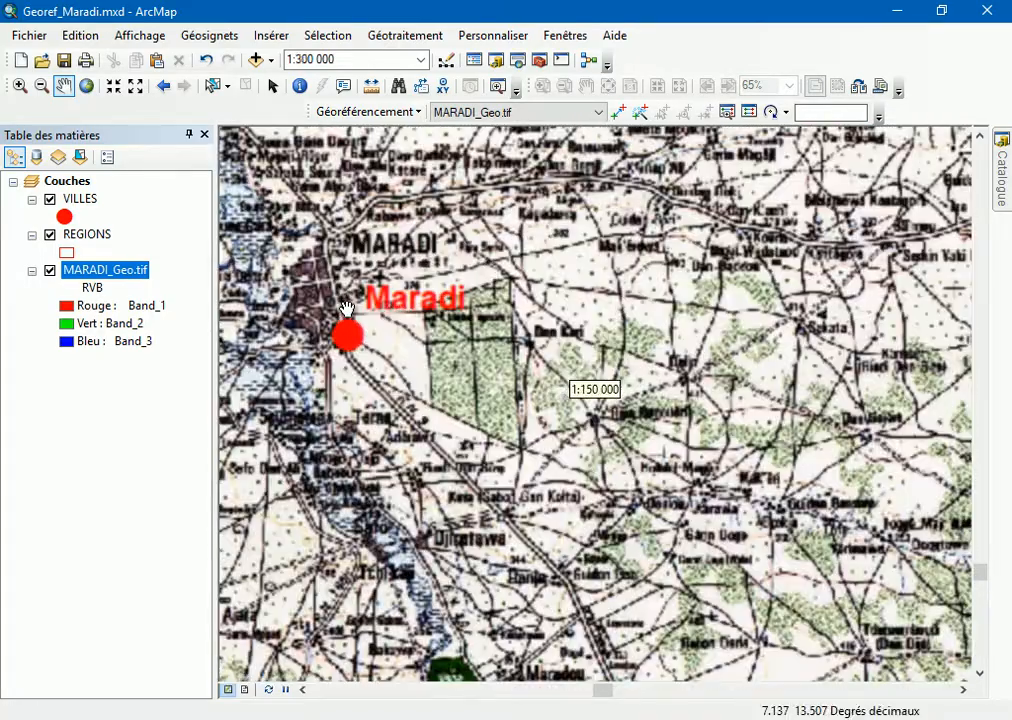
scroll(347, 309, down, 2)
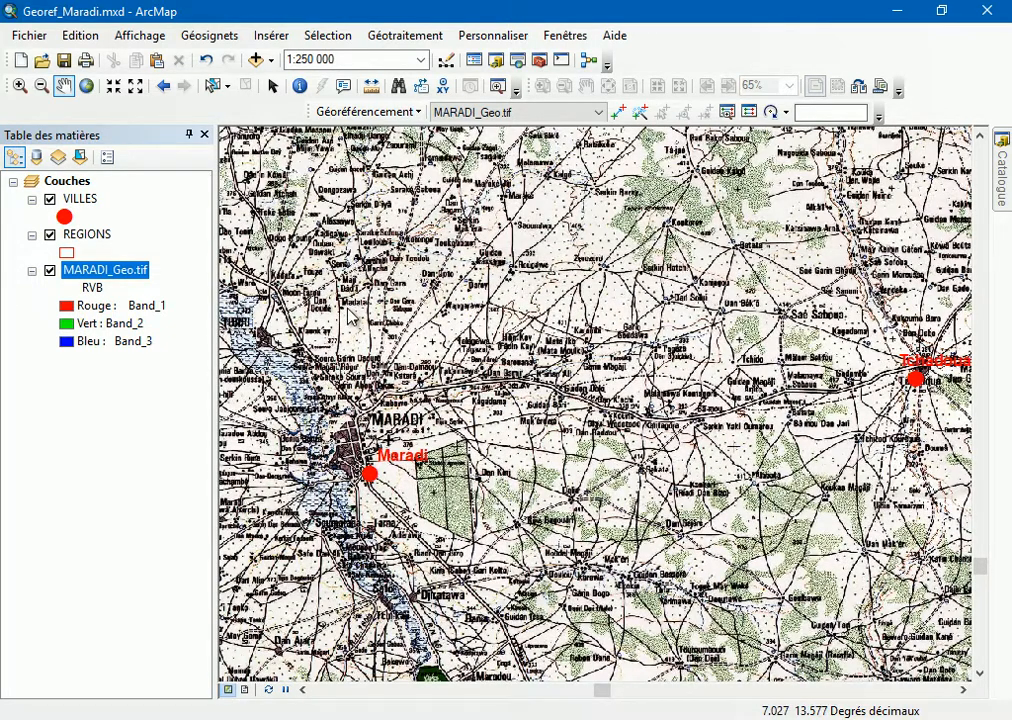
Step: Hide the REGIONS and VILLES layers and measure the distance between Maradi and Tchadoua on the map in kilometres
click(50, 234)
click(50, 199)
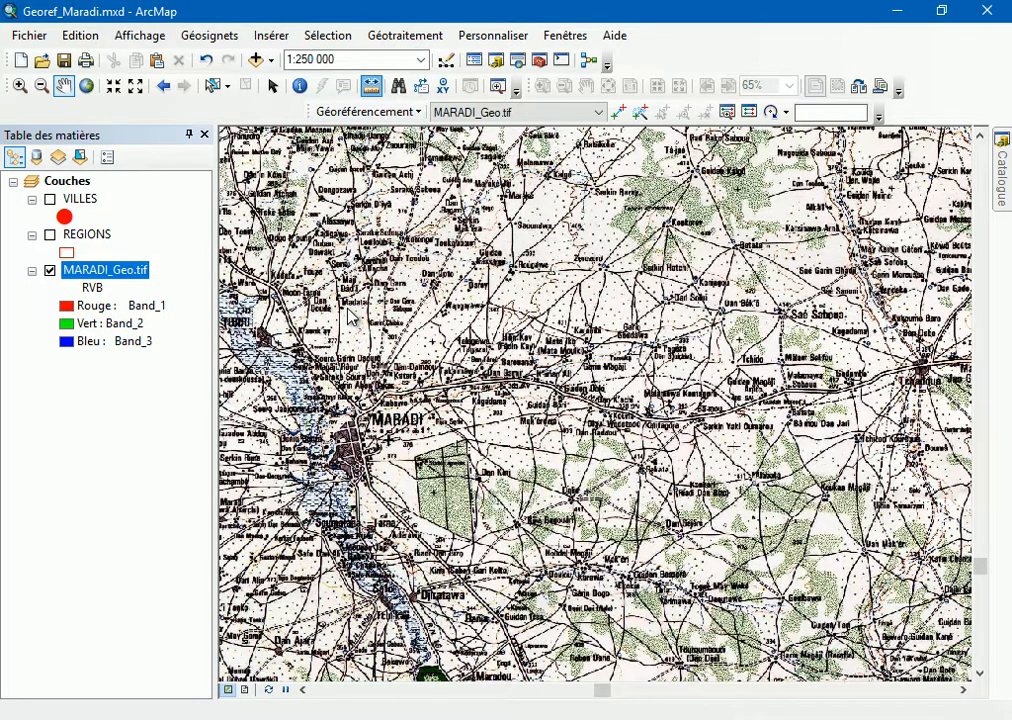
click(371, 85)
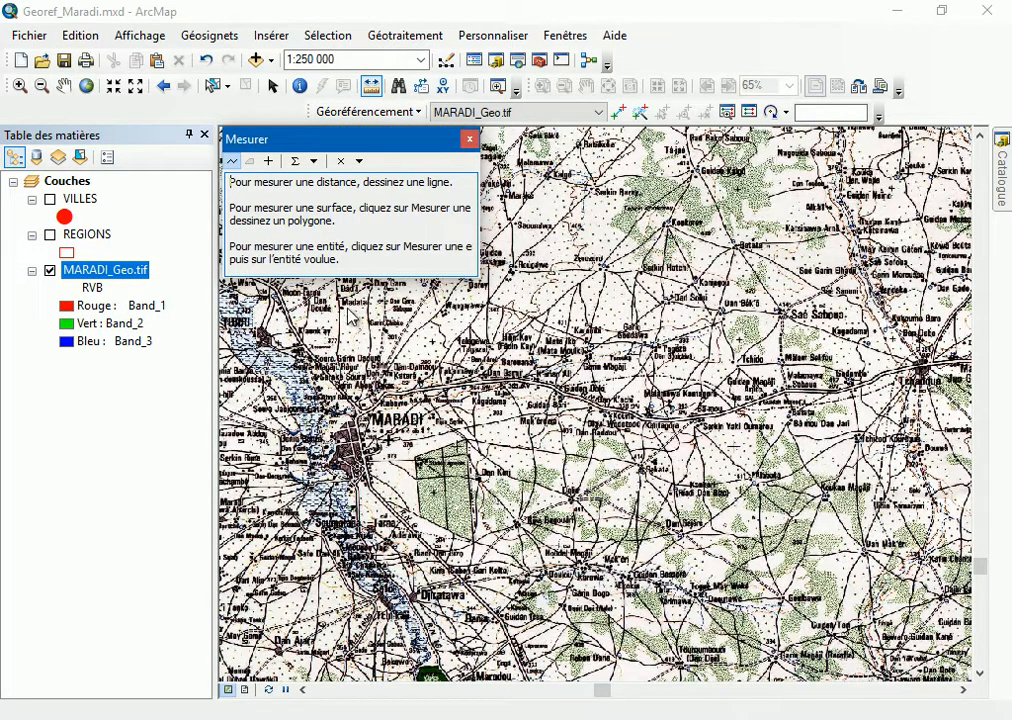
click(313, 161)
mouse_move(362, 184)
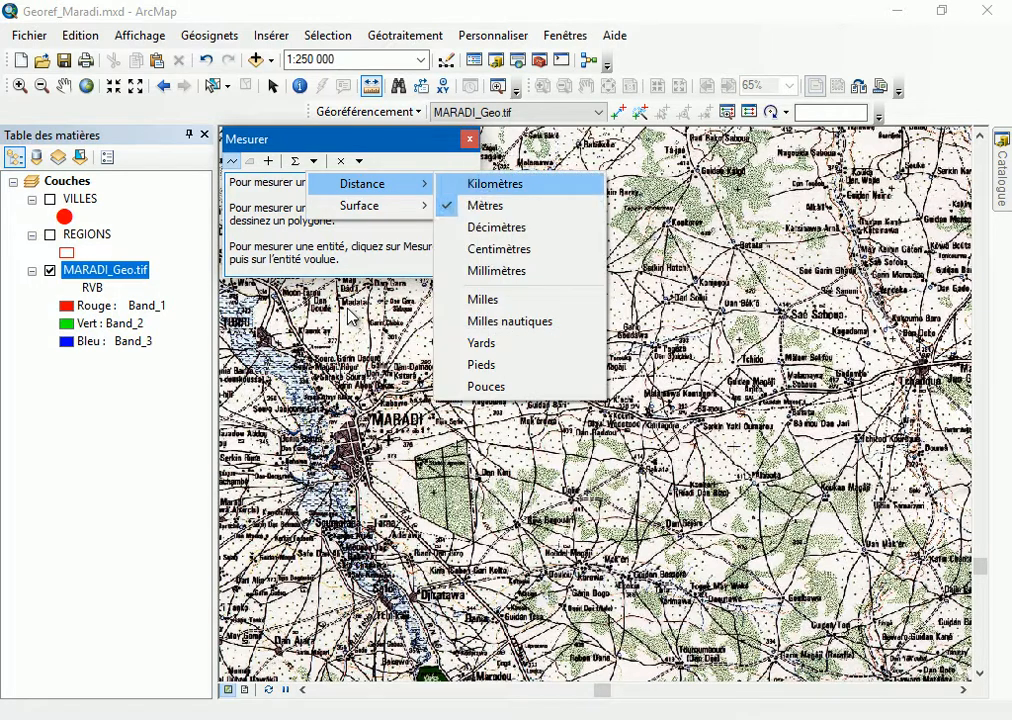
click(495, 184)
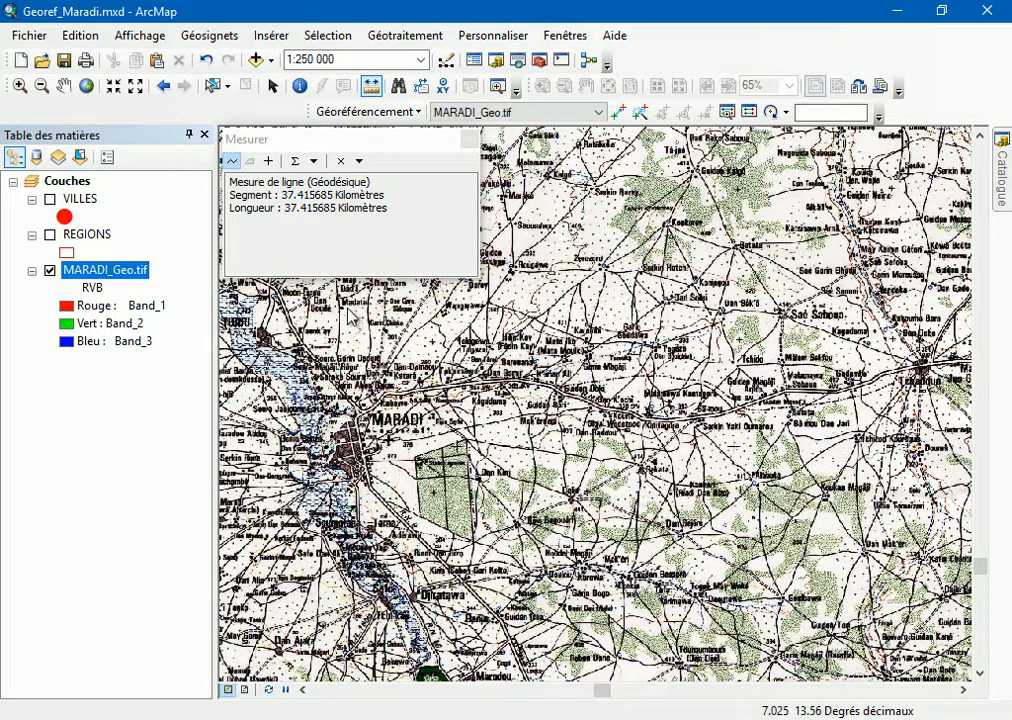
Step: Show the REGIONS layer again and save the Georef_Maradi.mxd map document with the whole country in view
click(50, 234)
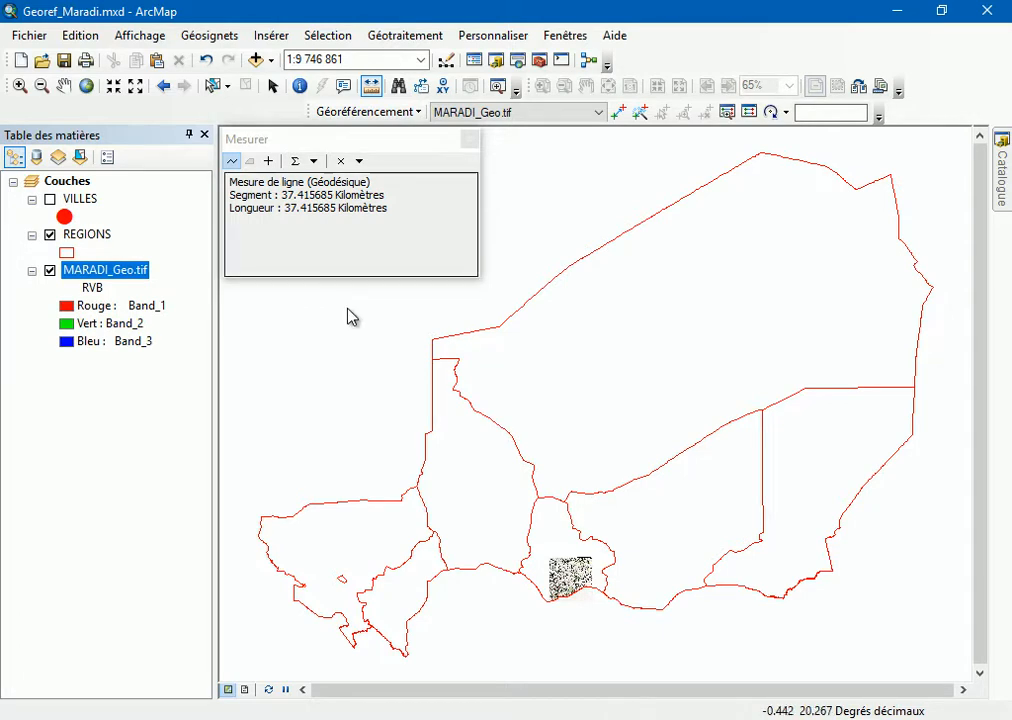
click(64, 60)
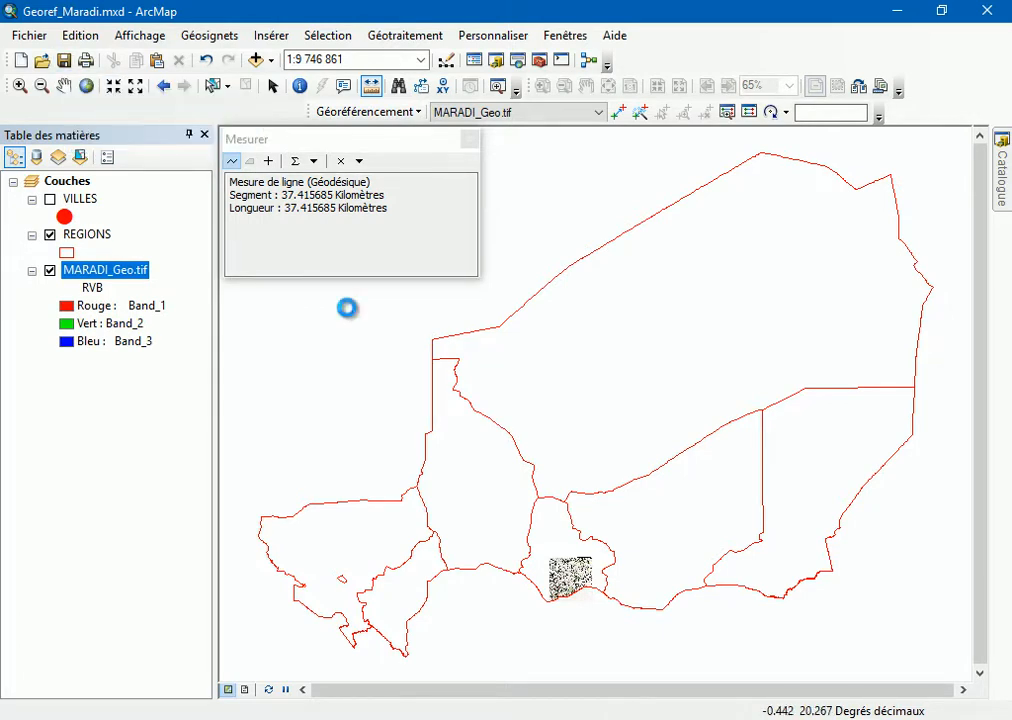